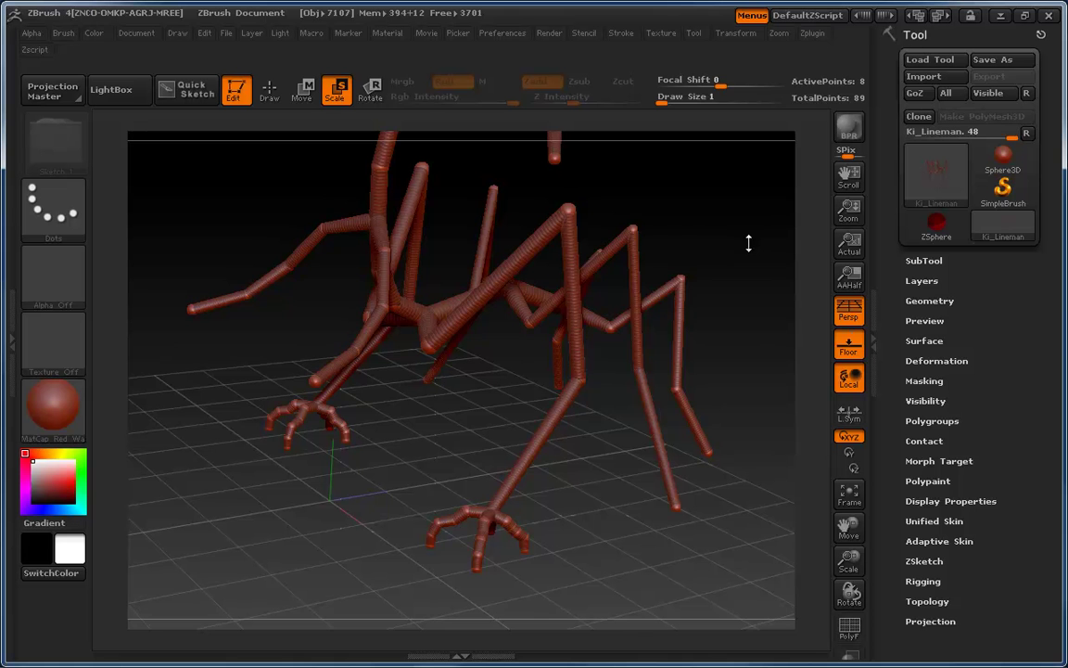
- Add a ZSphere at the tip of the middle leg and pull it out to form the foot's first toe
left_click_drag(608, 507, 519, 382)
left_click_drag(562, 439, 540, 373, "alt")
key("q")
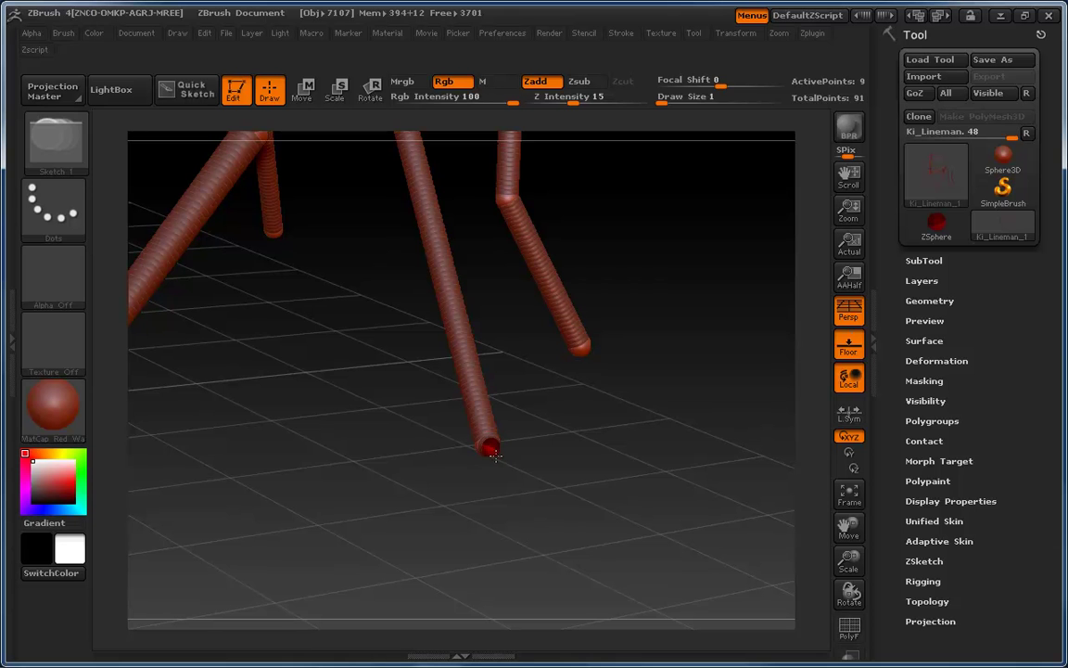
key("w")
mouse_move(488, 445)
left_mouse_down()
mouse_move(487, 530)
mouse_move(603, 505)
left_mouse_up()
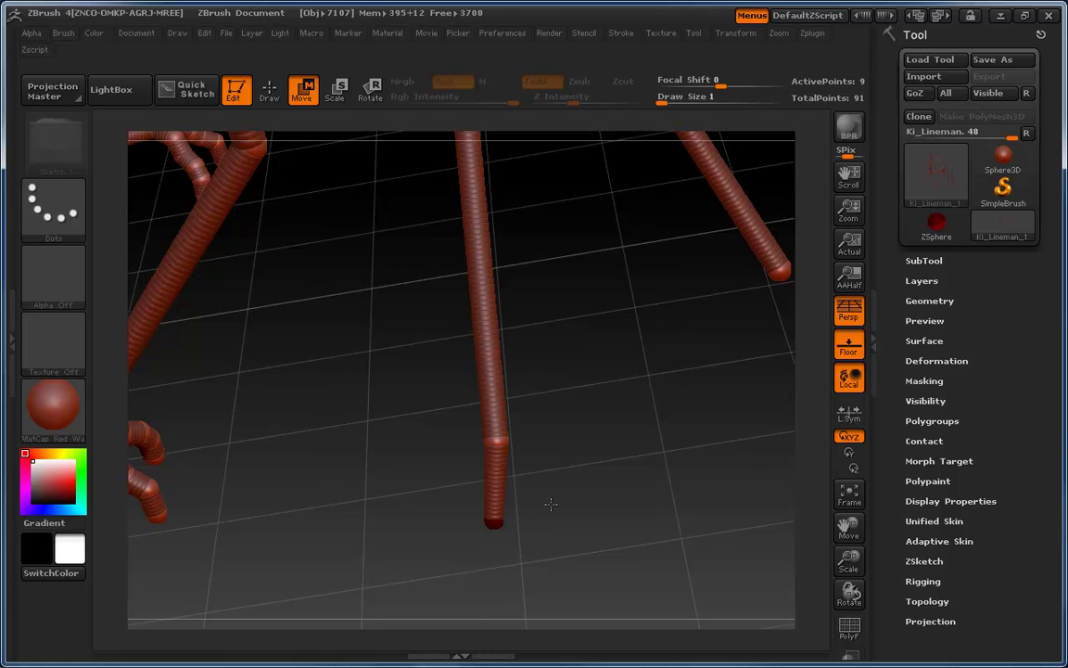
- Angle the middle leg's first toe outward and place its tip just above the floor, checking the height with perspective off
left_click_drag(551, 503, 522, 527)
left_click_drag(607, 489, 464, 514)
left_click_drag(520, 487, 561, 319)
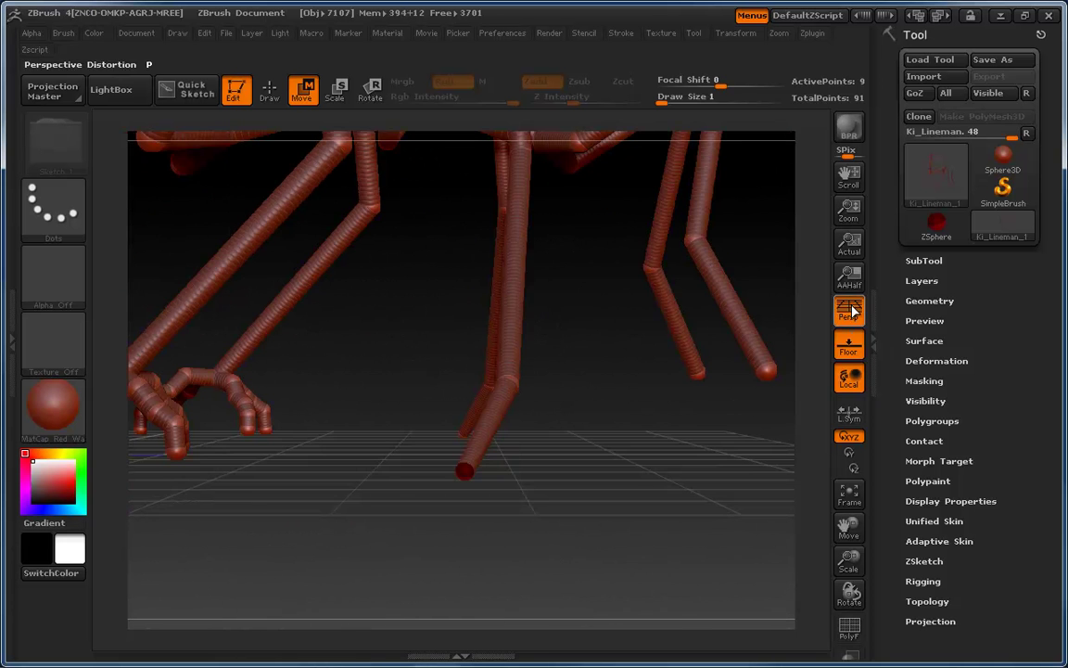
key("p")
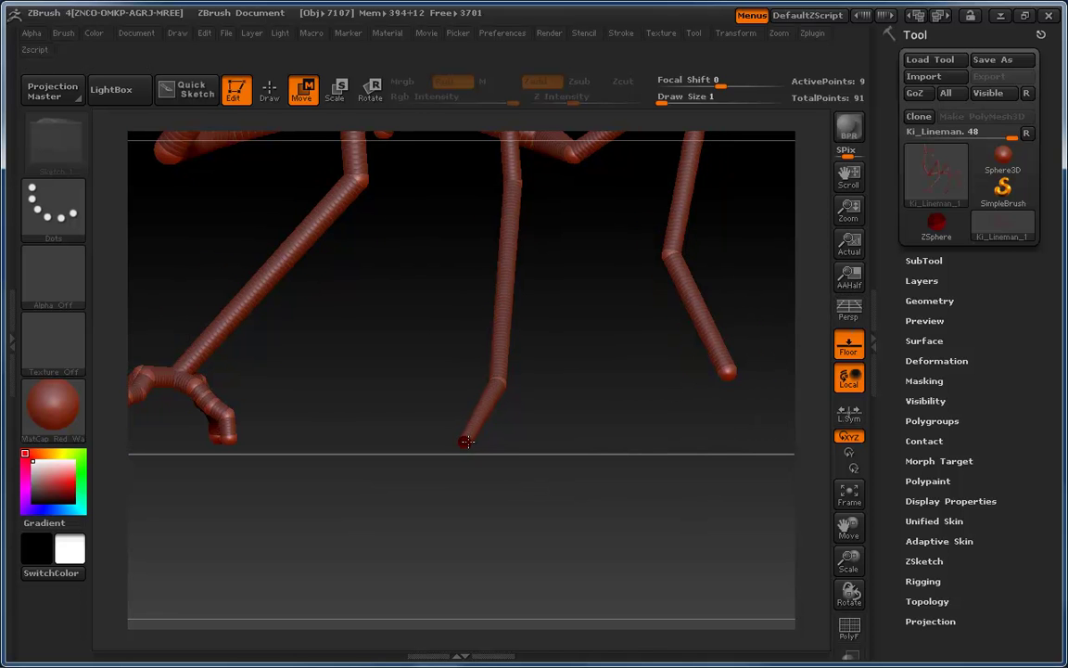
key("p")
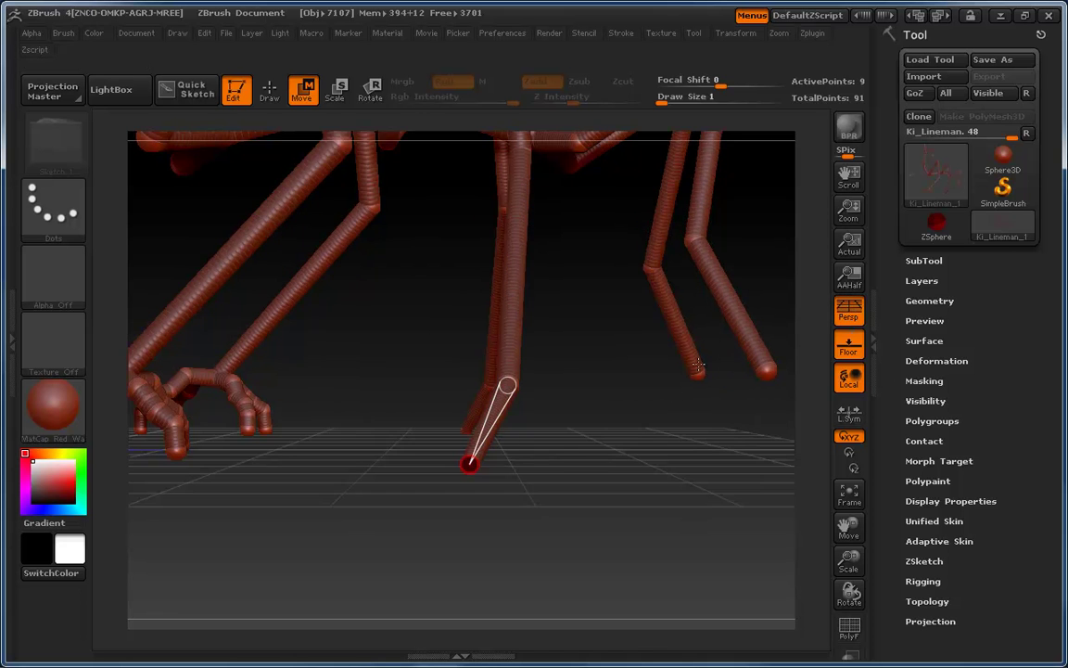
mouse_move(470, 464)
left_mouse_down()
mouse_move(467, 487)
mouse_move(473, 453)
left_mouse_up()
left_click_drag(230, 395, 169, 376)
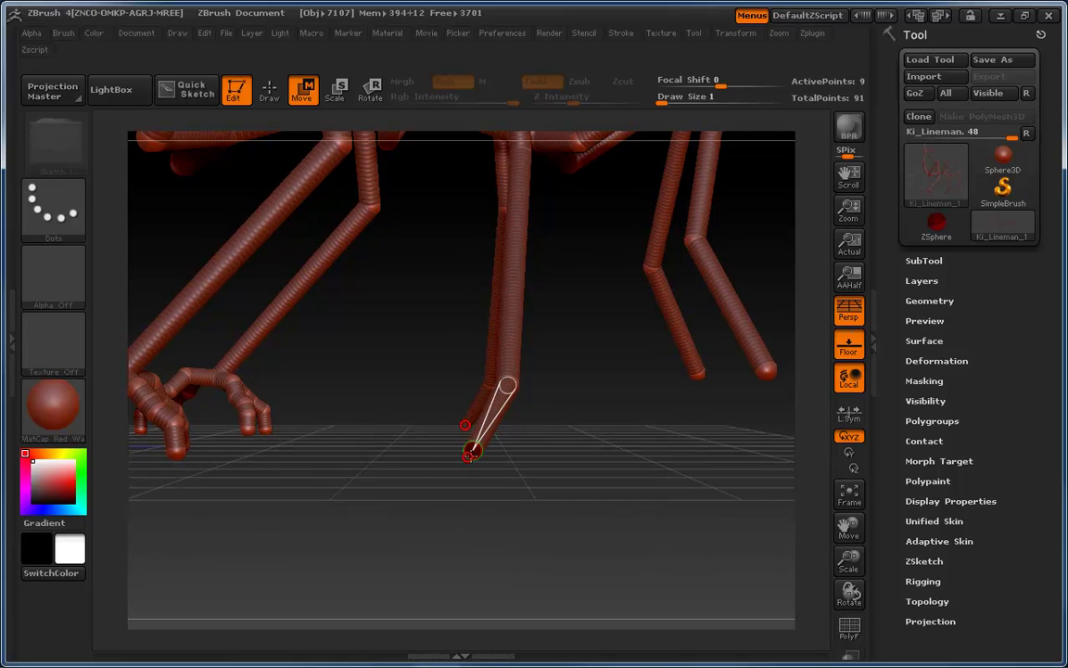
mouse_move(473, 450)
left_mouse_down()
mouse_move(446, 519)
mouse_move(446, 576)
mouse_move(447, 446)
mouse_move(578, 435)
mouse_move(580, 421)
left_mouse_up()
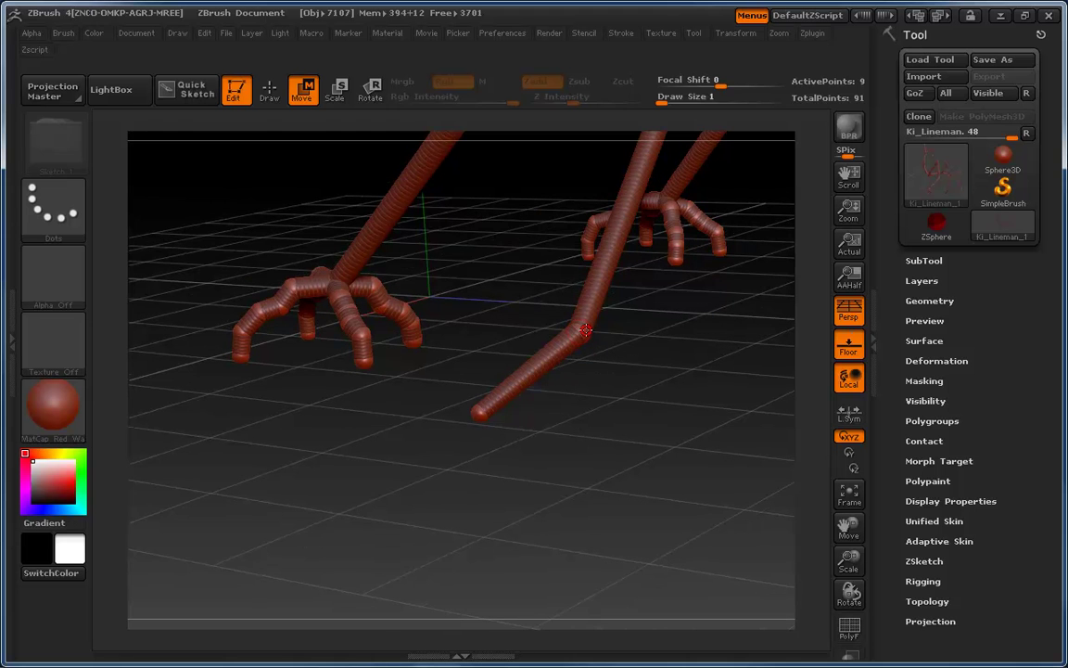
- Add two more toe ZSpheres at the middle leg's ankle joint and pull each one outward
key("q")
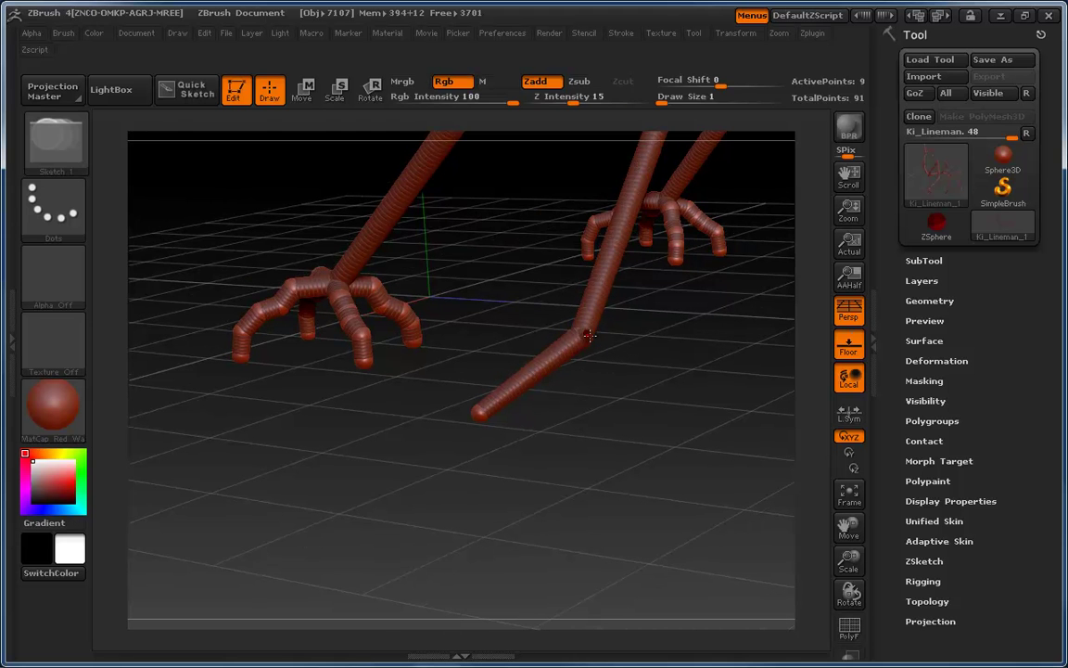
key("w")
left_click_drag(588, 366, 572, 369)
key("q")
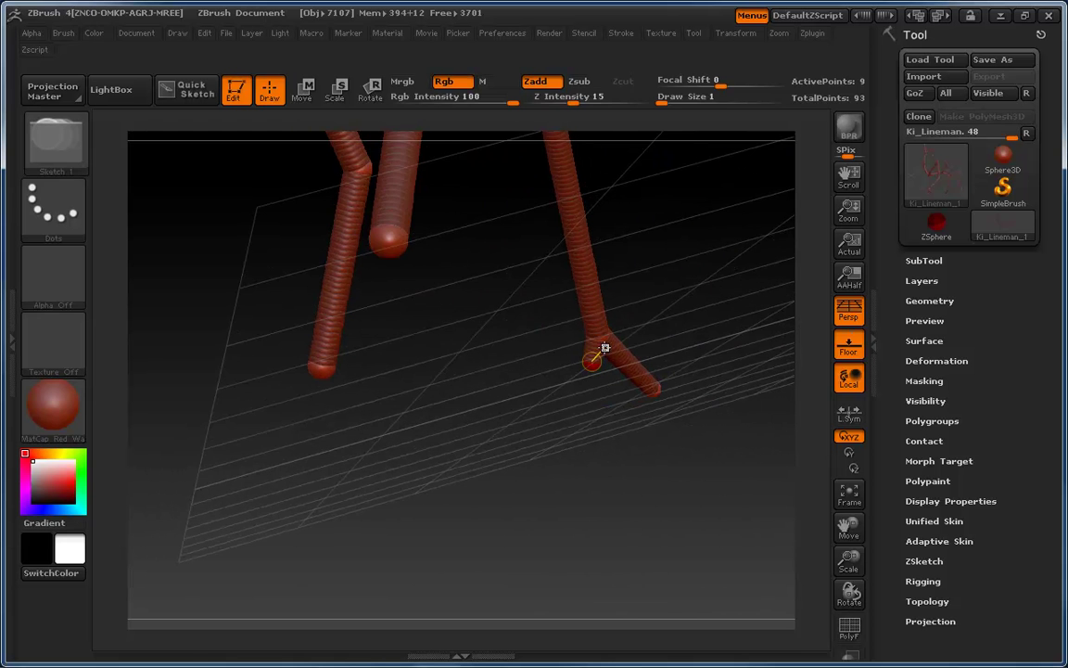
mouse_move(671, 344)
left_mouse_down()
mouse_move(660, 333)
mouse_move(634, 381)
mouse_move(594, 360)
mouse_move(646, 485)
left_mouse_up()
mouse_move(588, 348)
left_mouse_down()
mouse_move(601, 379)
mouse_move(592, 375)
mouse_move(557, 447)
left_mouse_up()
key("w")
key("q")
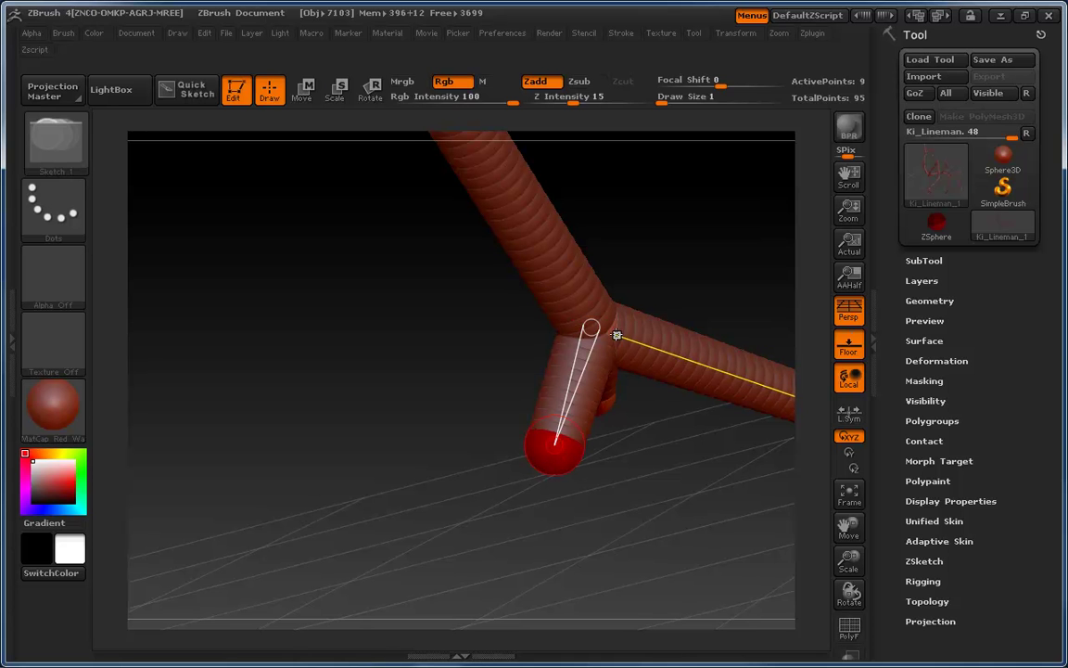
- Add a fourth toe at the middle leg's ankle and spread the four toes around it in different directions
left_click_drag(612, 330, 628, 348)
mouse_move(636, 481)
left_mouse_down()
mouse_move(618, 350)
mouse_move(638, 384)
mouse_move(711, 417)
left_mouse_up()
key("w")
left_click_drag(685, 484, 509, 449)
left_click_drag(676, 251, 522, 132)
left_click_drag(540, 411, 548, 505)
left_click_drag(664, 405, 739, 418)
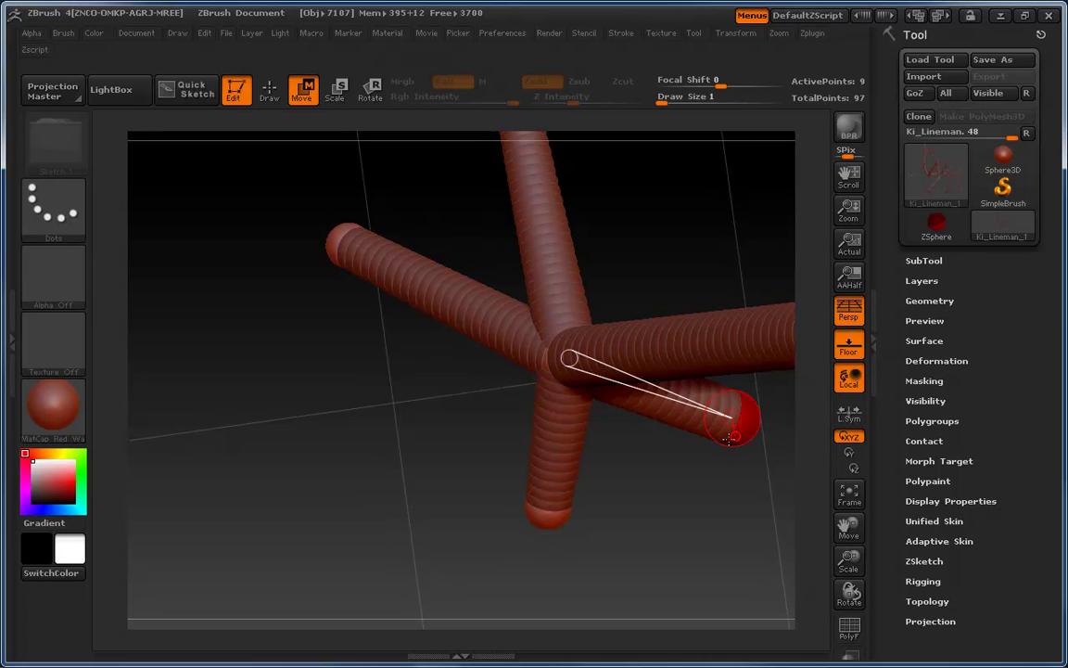
left_click_drag(548, 508, 416, 384)
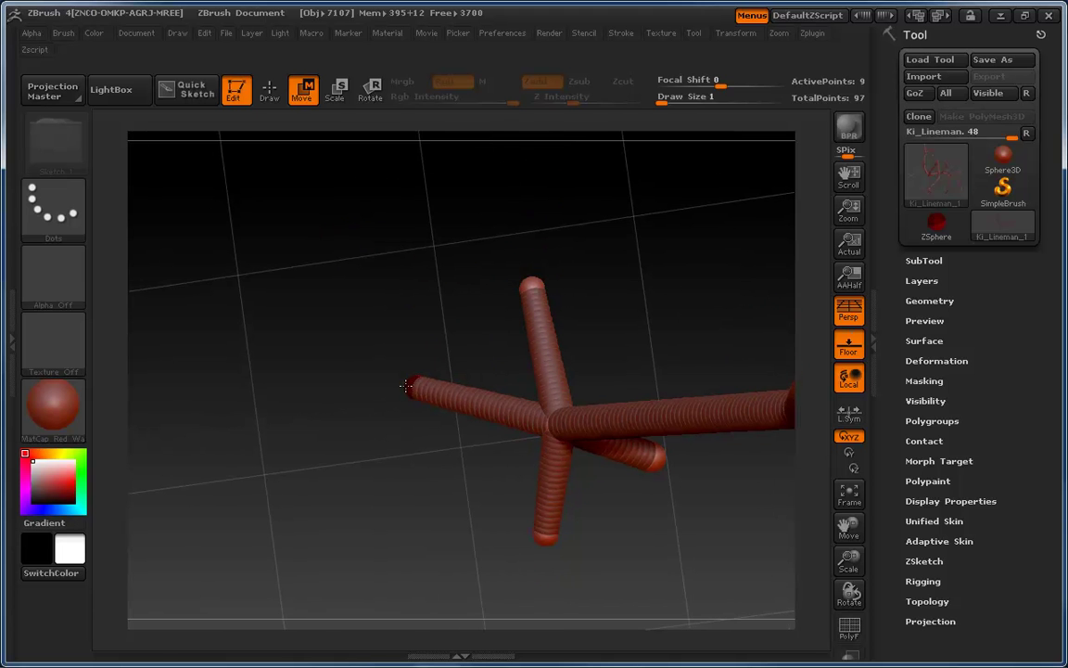
left_click(534, 281)
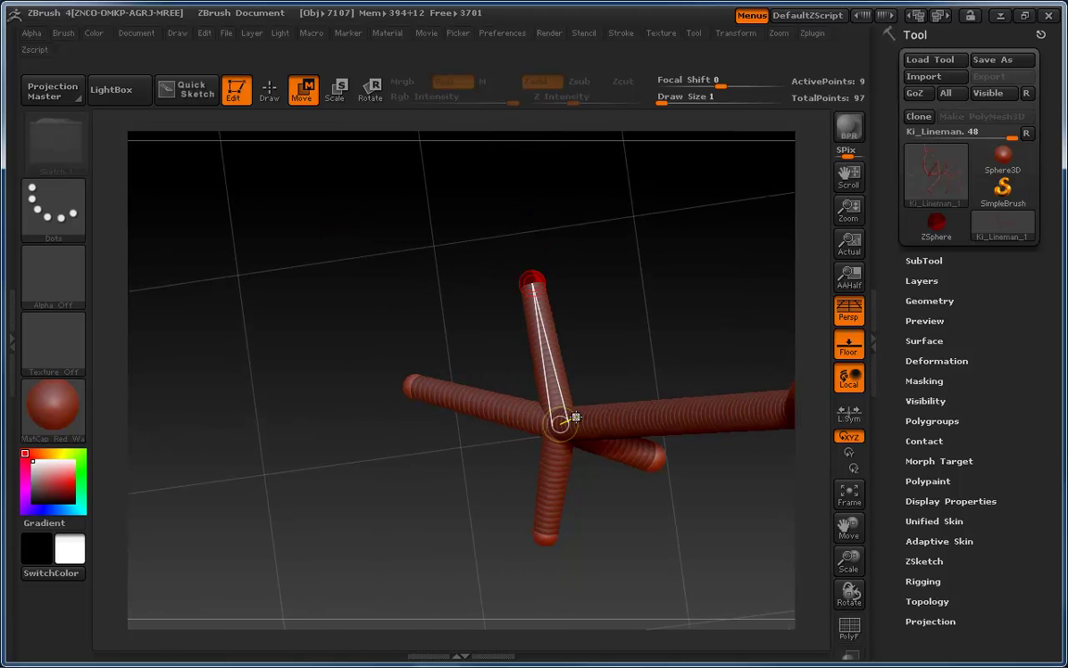
left_click_drag(460, 475, 486, 372)
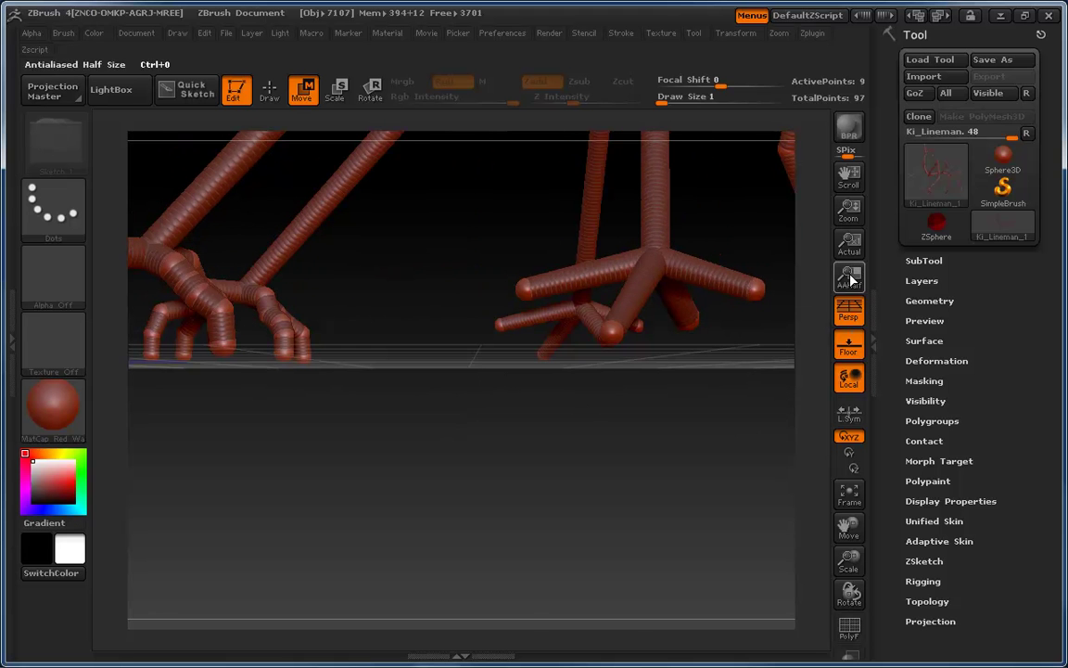
- Lower the middle foot's toe tips to the floor line with perspective turned off, and restore perspective
key("p")
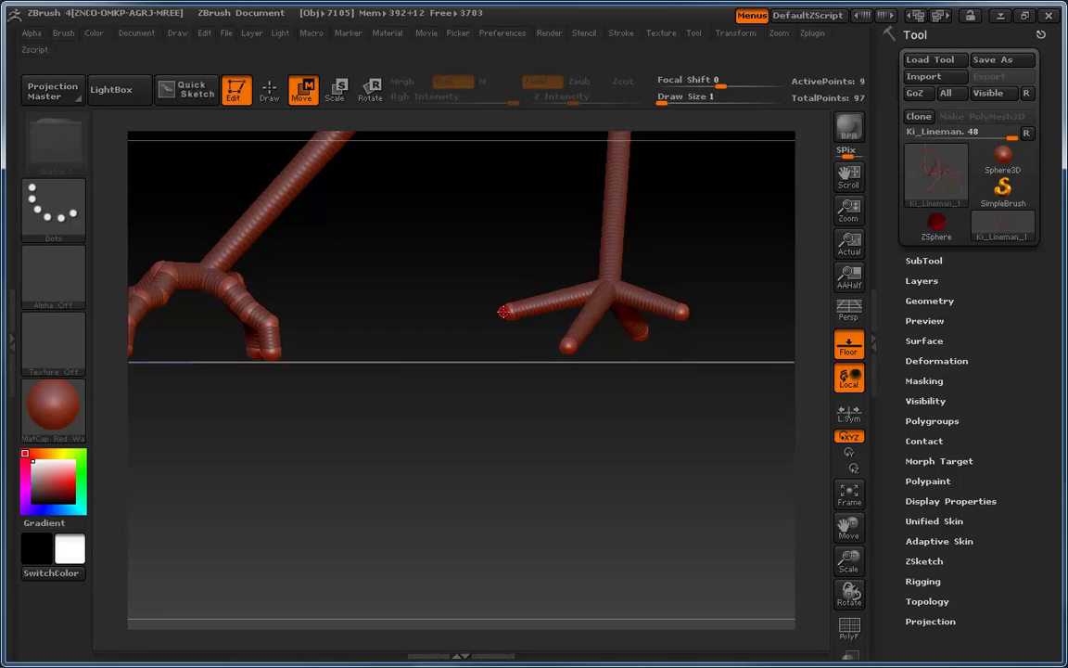
left_click_drag(505, 311, 569, 358)
left_click_drag(645, 337, 647, 353)
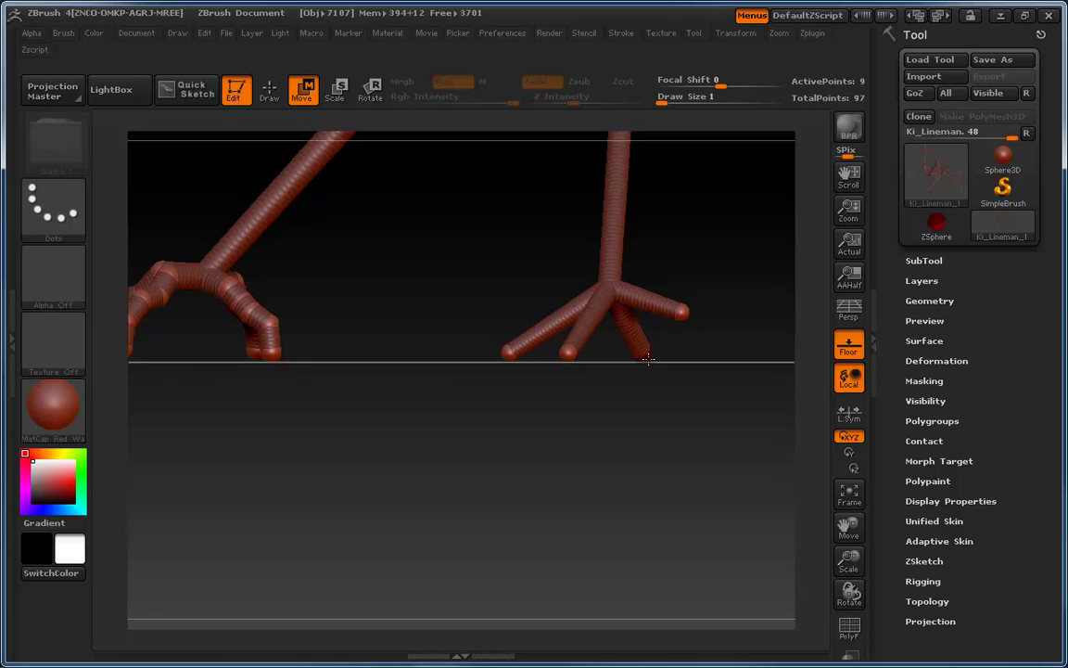
left_click_drag(687, 314, 680, 355)
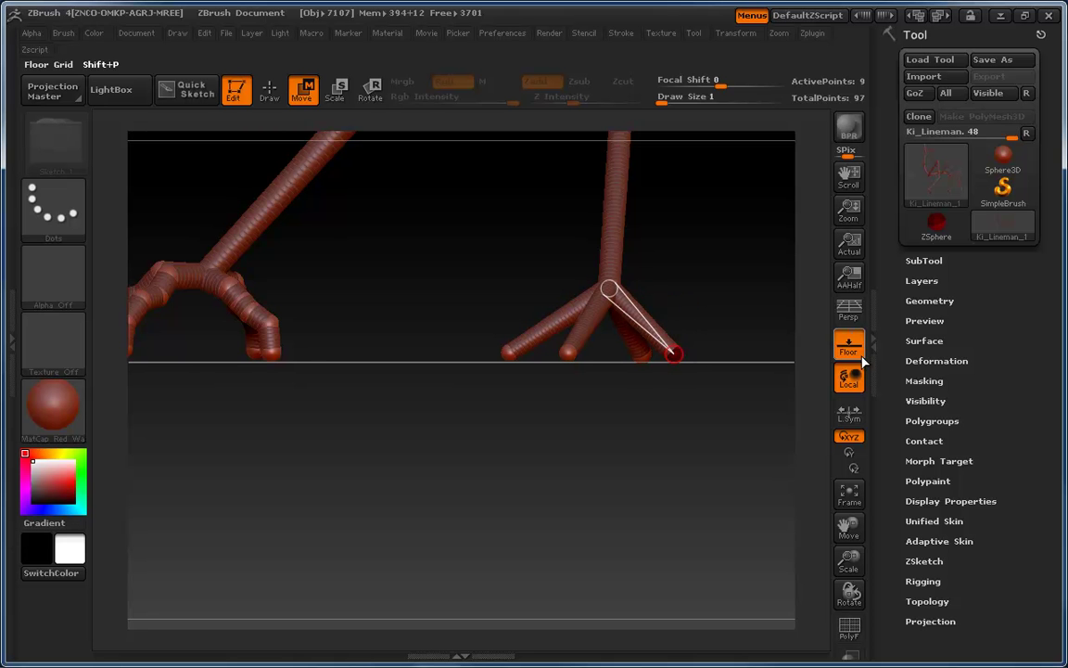
left_click(852, 319)
- Insert two joint ZSpheres into the middle foot's front toe and bend it so the end segment points down to the floor
mouse_move(640, 414)
left_mouse_down()
mouse_move(679, 499)
mouse_move(454, 442)
mouse_move(456, 309)
mouse_move(447, 298)
left_mouse_up()
mouse_move(443, 408)
left_mouse_down()
mouse_move(449, 358)
mouse_move(498, 367)
mouse_move(503, 322)
mouse_move(465, 334)
mouse_move(469, 310)
left_mouse_up()
key("q")
left_click(554, 263)
left_click(494, 283)
key("w")
mouse_move(479, 352)
left_mouse_down()
mouse_move(477, 322)
mouse_move(471, 372)
mouse_move(486, 360)
mouse_move(478, 479)
left_mouse_up()
left_click_drag(479, 339, 447, 315)
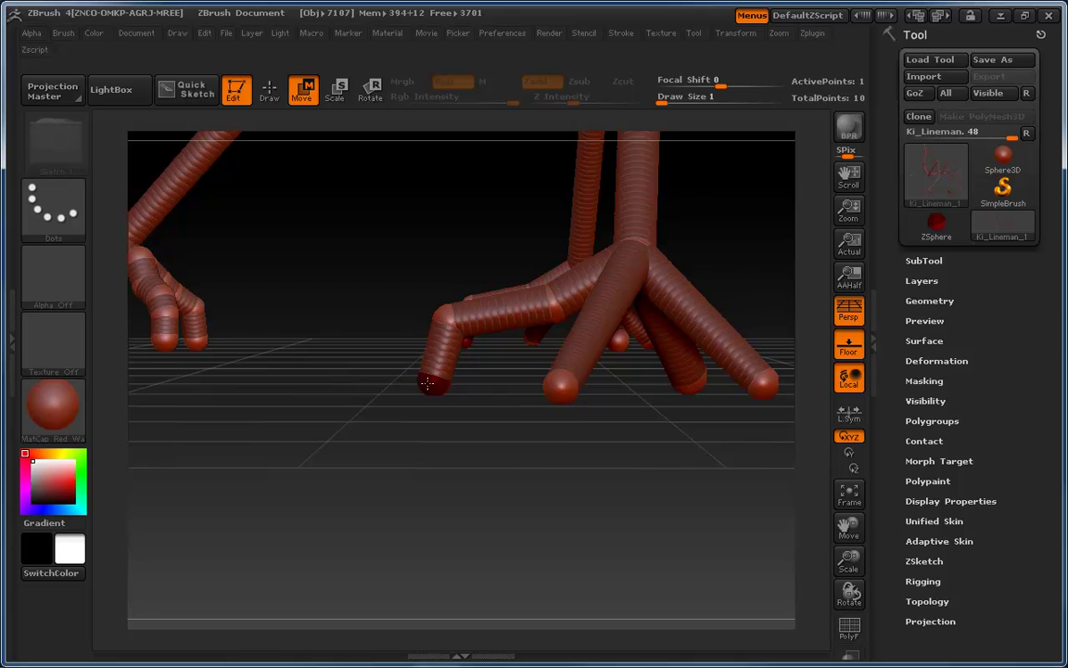
mouse_move(557, 436)
left_mouse_down()
mouse_move(625, 429)
mouse_move(572, 386)
left_mouse_up()
- Insert two joint ZSpheres into the second toe of the middle foot and raise its knuckle to bend the toe
key("q")
left_click(531, 339)
mouse_move(558, 439)
left_mouse_down()
mouse_move(500, 430)
mouse_move(435, 367)
left_mouse_up()
left_click(466, 396)
key("w")
mouse_move(462, 459)
left_mouse_down()
mouse_move(565, 457)
mouse_move(494, 445)
mouse_move(476, 453)
left_mouse_up()
left_click_drag(529, 351, 529, 354)
- Insert two joint ZSpheres into the rear toe of the middle foot and pull its outer knuckle up and outward
left_click_drag(412, 447, 584, 429)
left_click_drag(472, 429, 422, 365)
mouse_move(614, 363)
left_mouse_down()
mouse_move(563, 388)
mouse_move(639, 429)
mouse_move(631, 424)
left_mouse_up()
key("q")
left_click(594, 340)
left_click(610, 375)
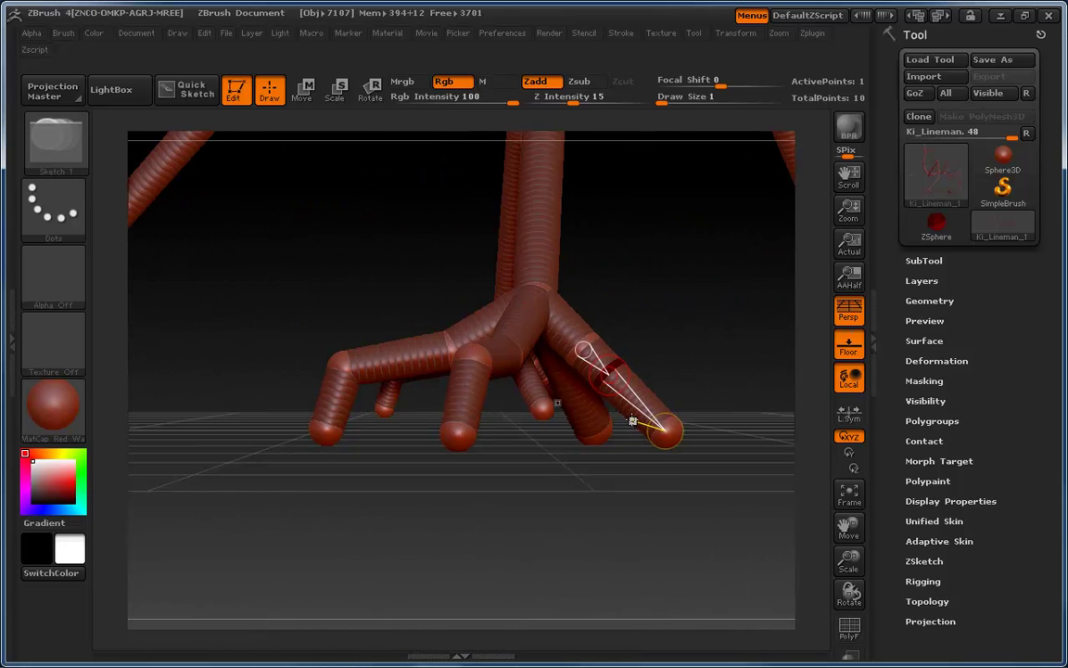
key("w")
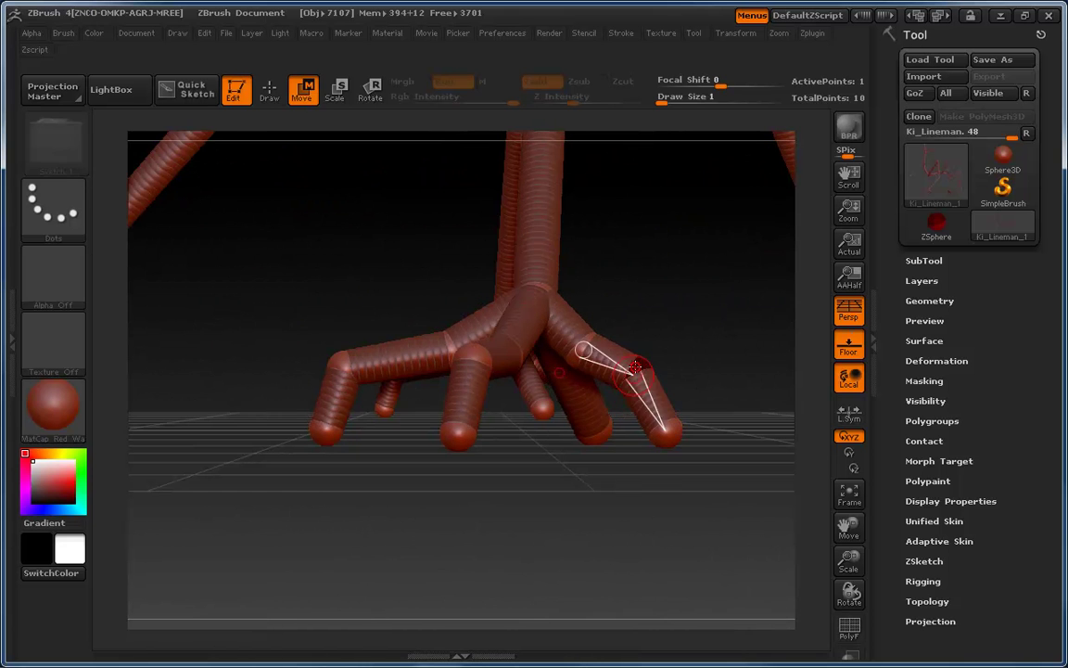
mouse_move(668, 358)
left_mouse_down()
mouse_move(623, 357)
mouse_move(639, 429)
left_mouse_up()
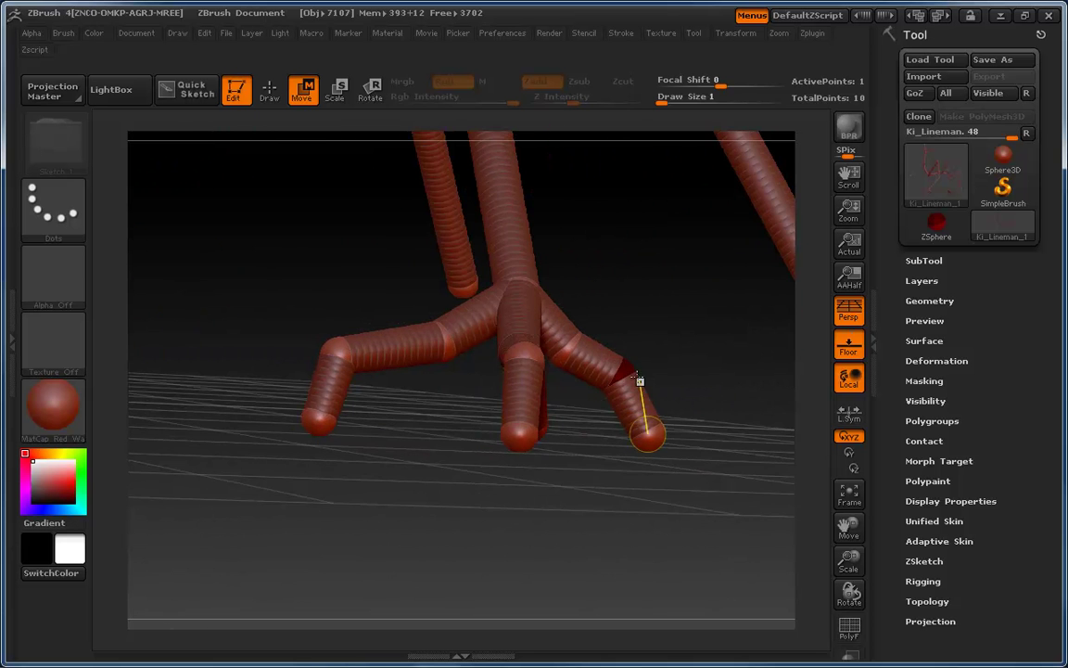
left_click_drag(631, 370, 644, 370)
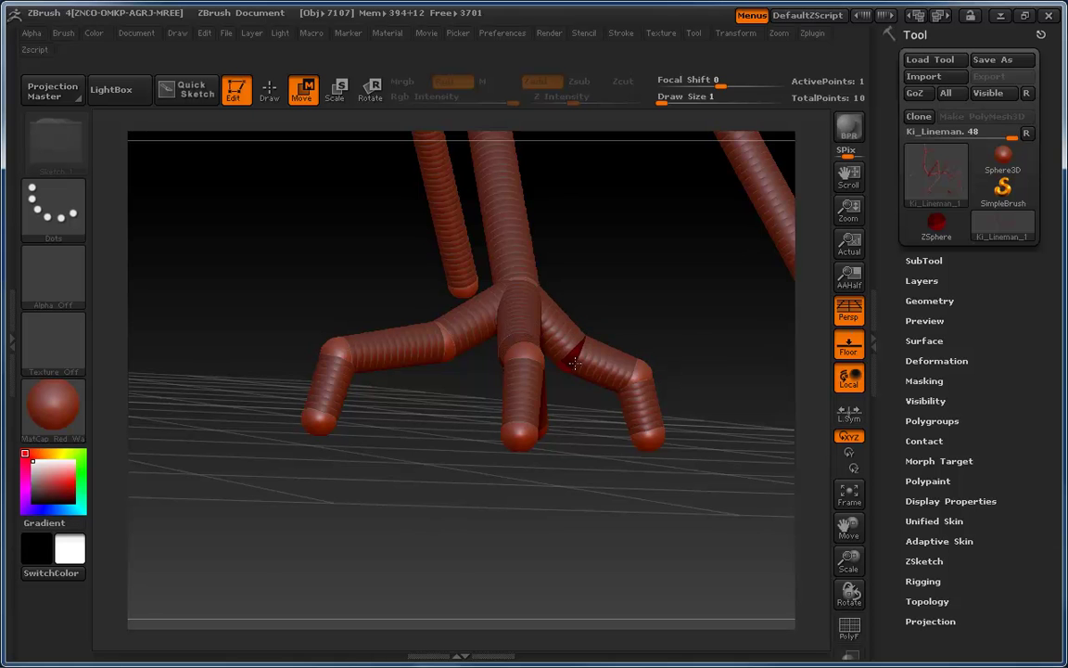
- Insert joint ZSpheres into the remaining straight toe of the middle foot and shape it to match the other bent toes
left_click_drag(705, 328, 603, 341)
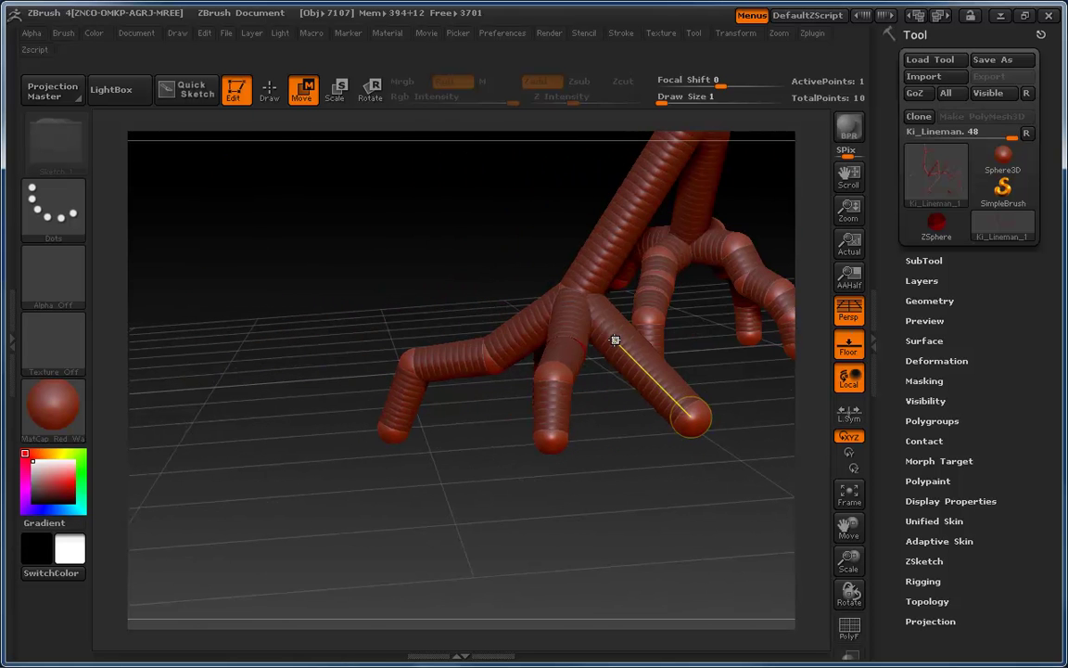
key("q")
left_click(623, 341)
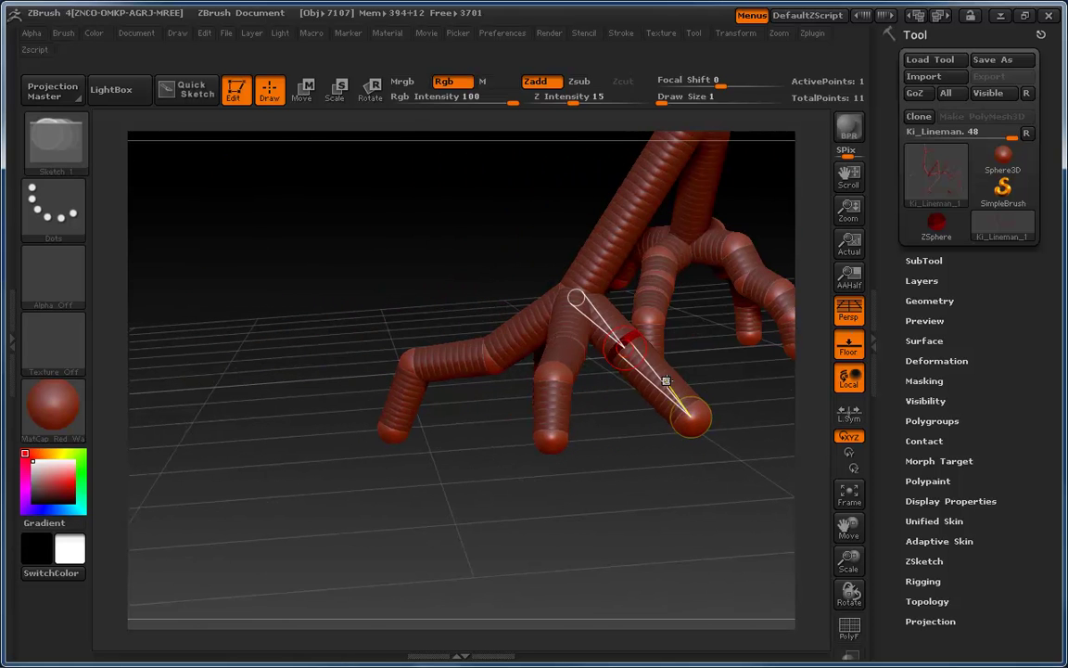
key("w")
mouse_move(640, 431)
left_mouse_down()
mouse_move(643, 441)
mouse_move(680, 368)
left_mouse_up()
left_click_drag(737, 345, 661, 341)
left_click_drag(650, 422, 657, 419)
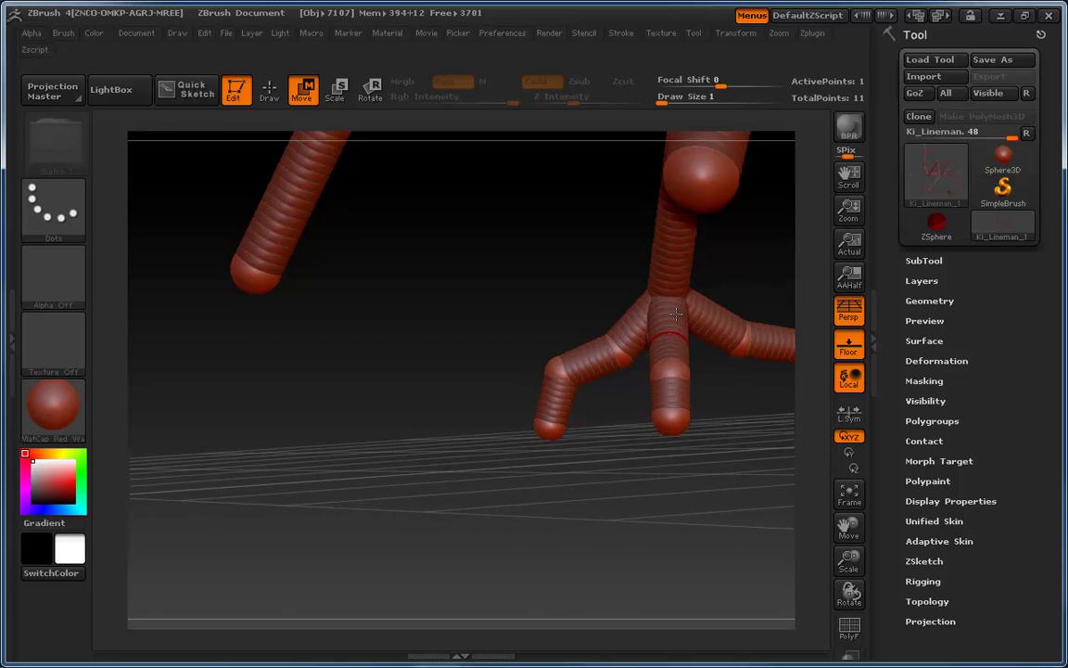
left_click_drag(620, 420, 584, 493)
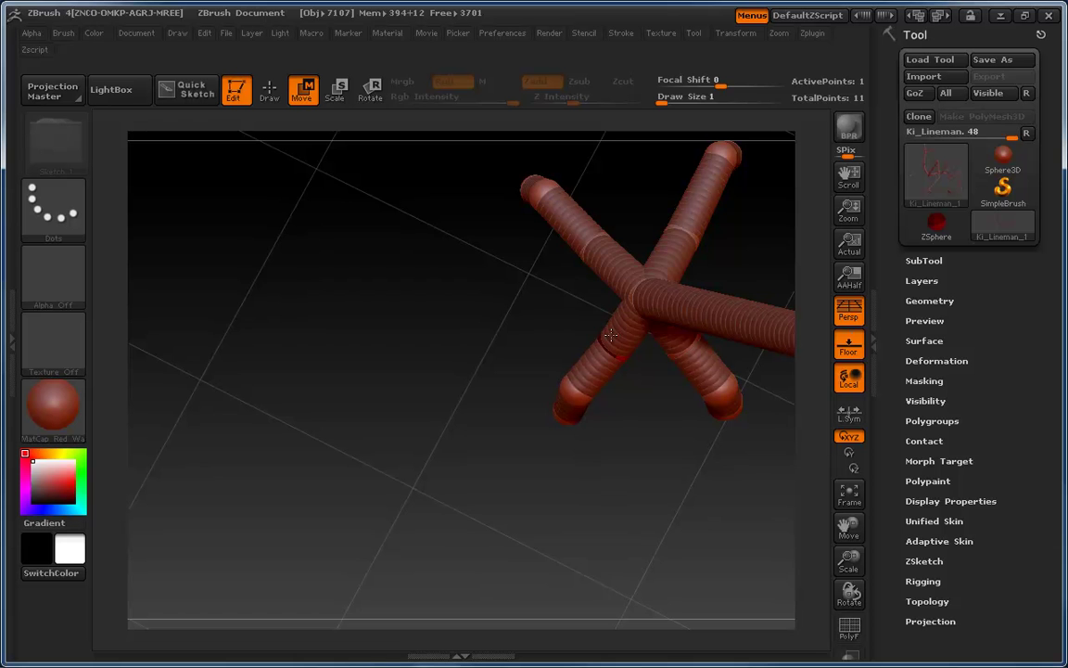
left_click_drag(667, 340, 520, 252)
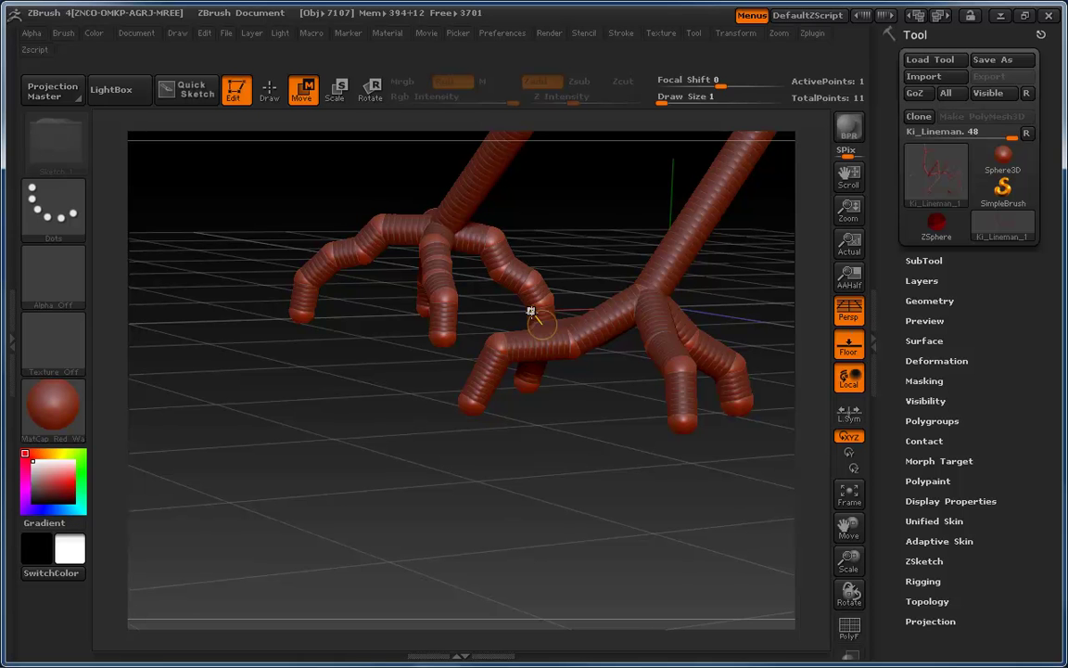
- Insert a joint ZSphere into the lower segments of the middle foot's toes and reposition the tips to curve them
key("q")
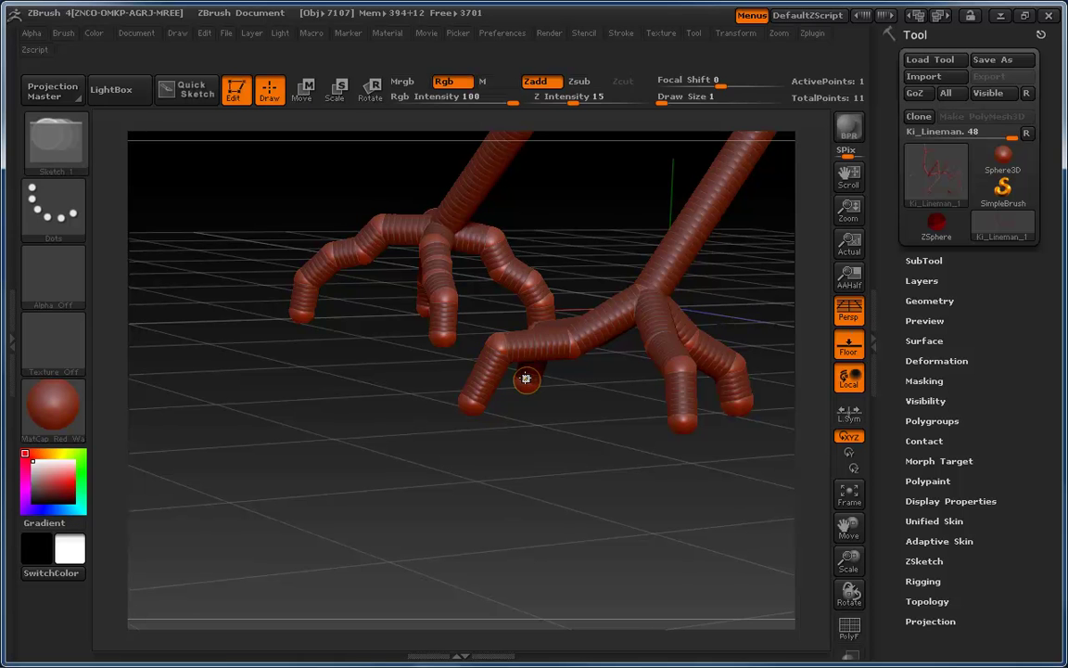
left_click_drag(509, 413, 591, 380)
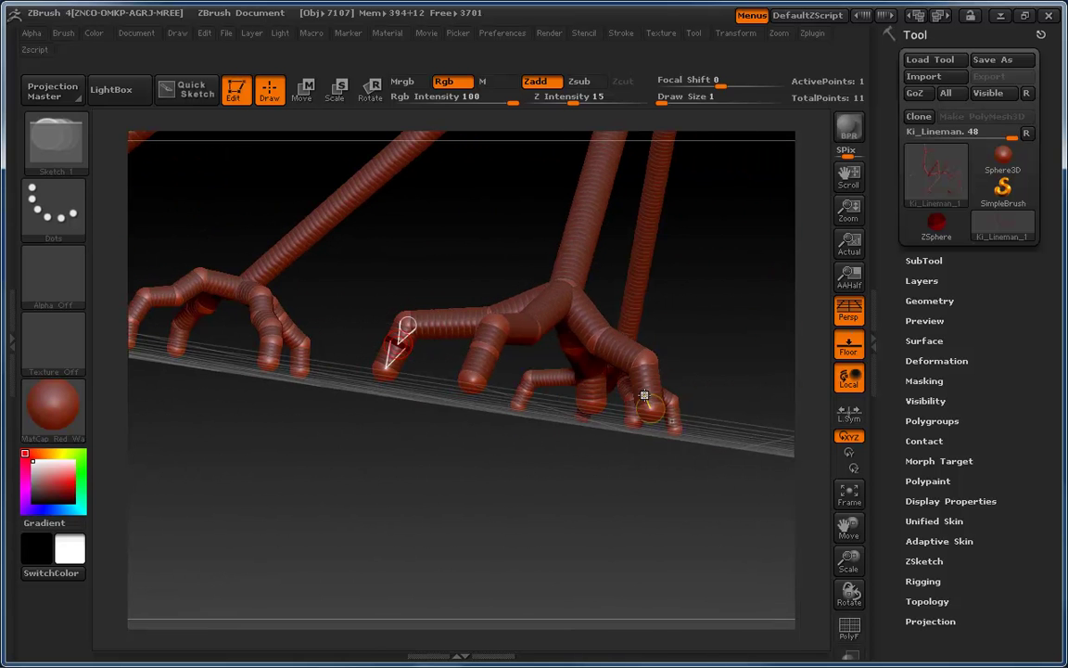
key("w")
left_click_drag(537, 428, 499, 429)
left_click_drag(363, 386, 380, 386)
left_click_drag(394, 428, 371, 385)
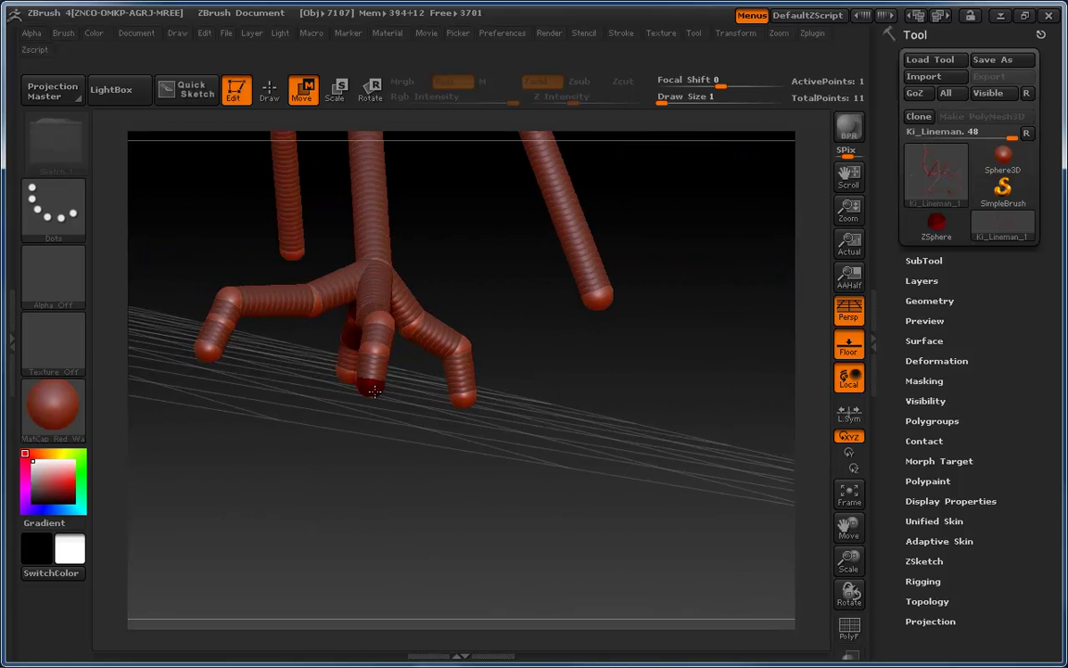
left_click_drag(214, 356, 267, 401)
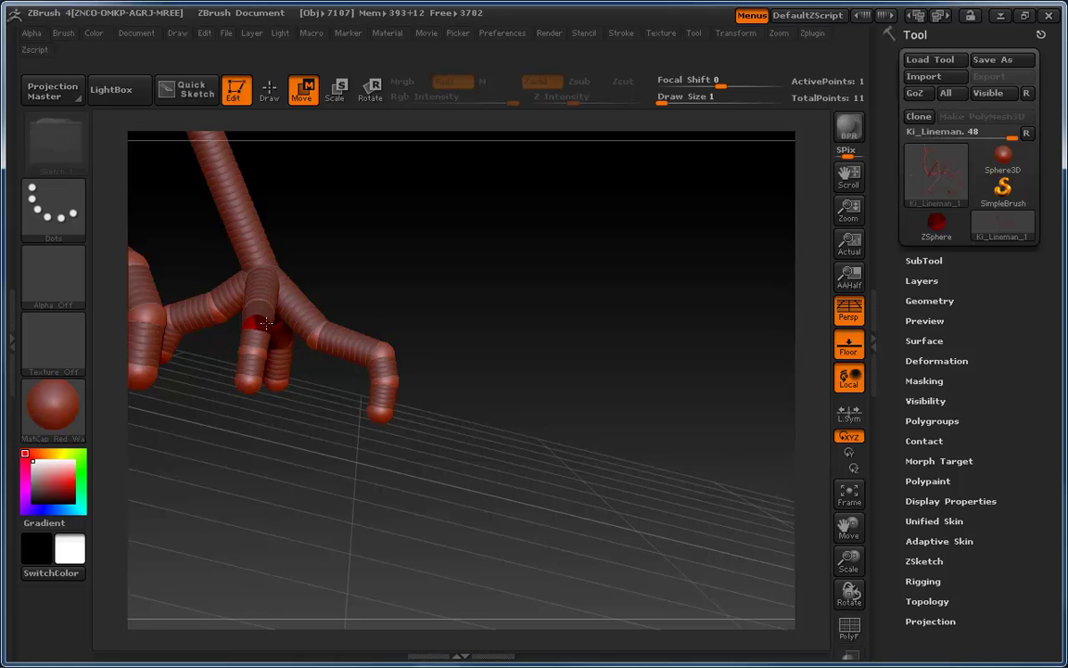
left_click_drag(266, 324, 408, 472)
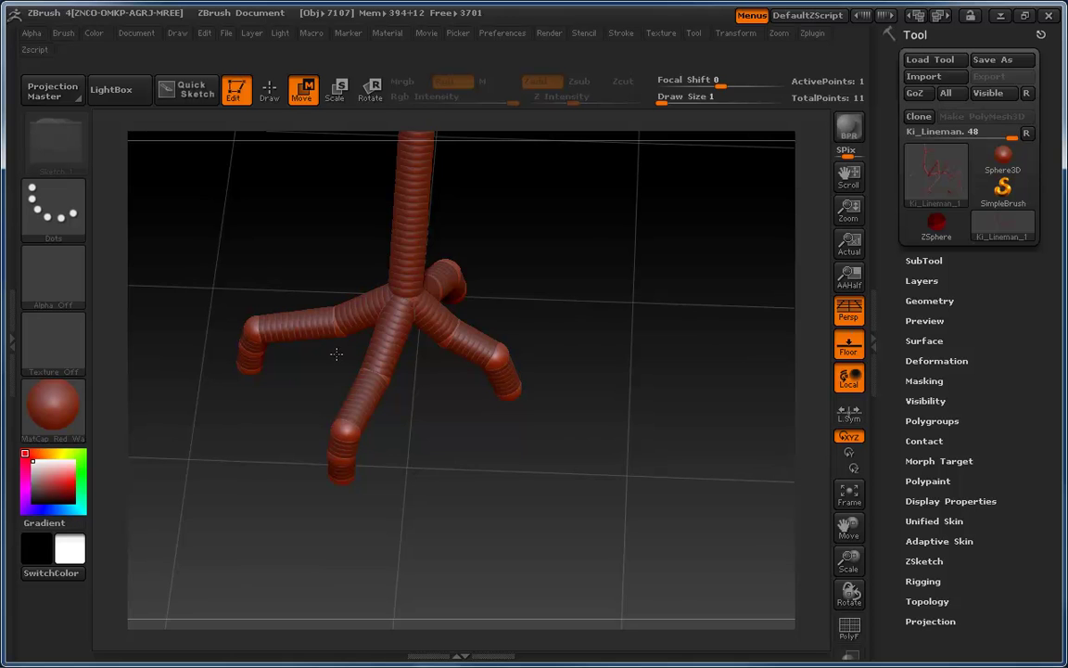
- Insert another joint ZSphere into the middle segments of the middle foot's toes and adjust the joints to arch them
left_click_drag(304, 388, 307, 324)
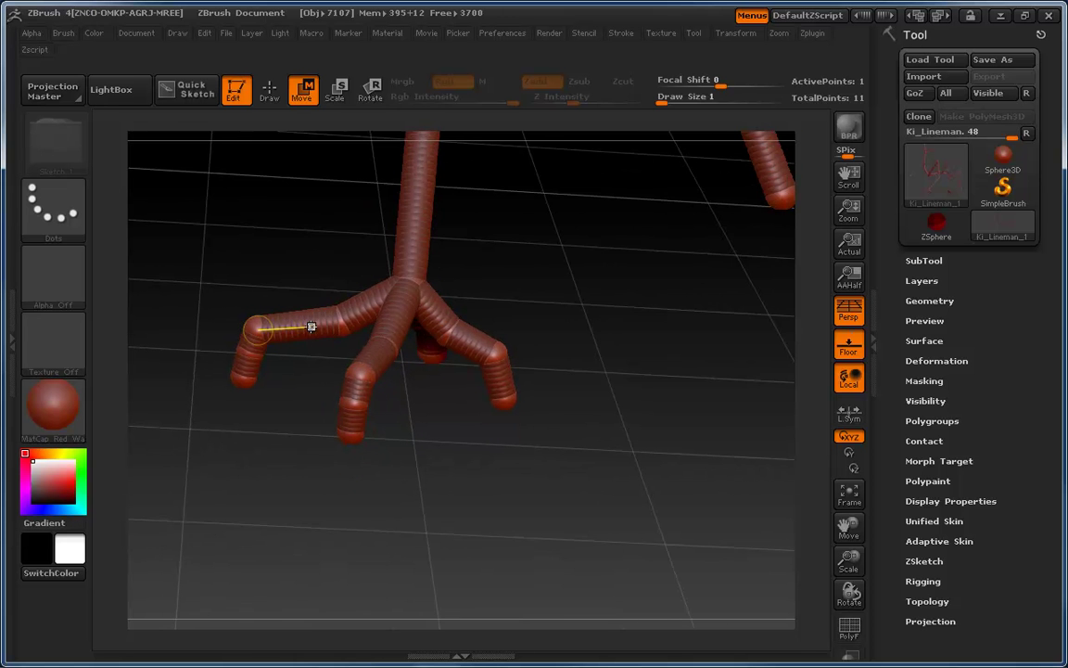
key("q")
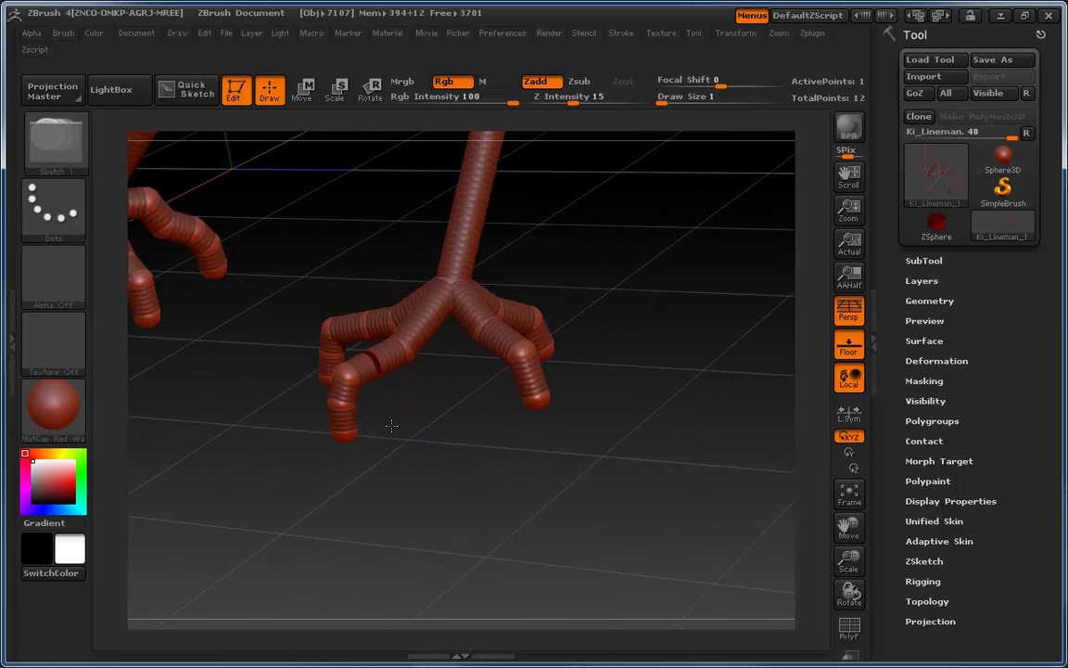
key("w")
mouse_move(375, 431)
left_mouse_down()
mouse_move(382, 373)
mouse_move(338, 388)
left_mouse_up()
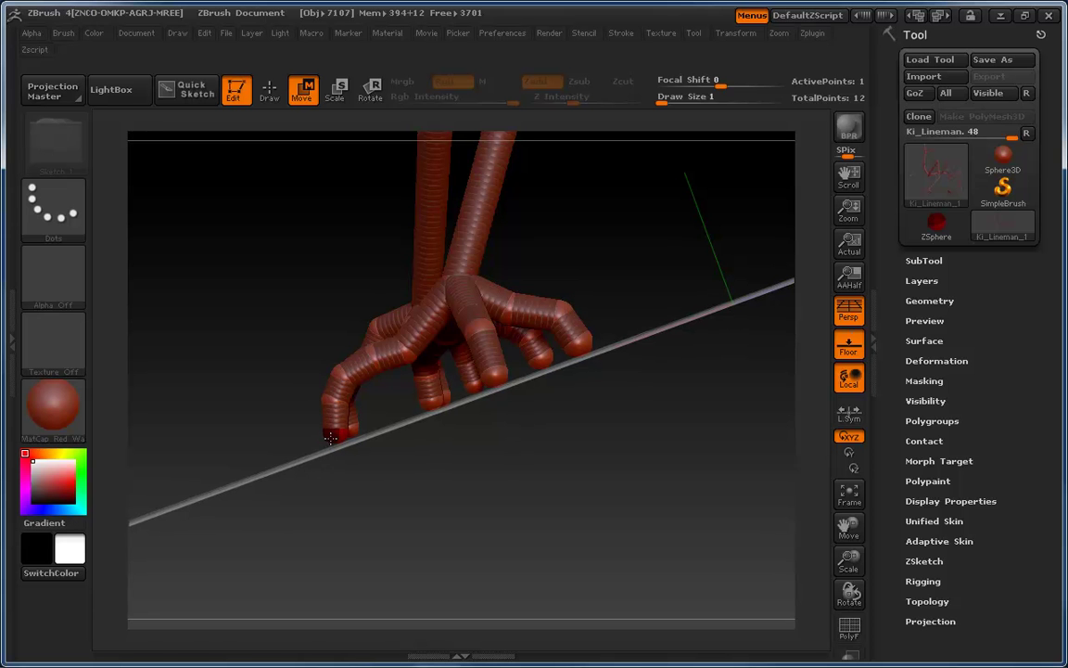
- Insert another joint ZSphere into the middle foot's remaining angular toe and reposition its joints into a smooth arch
left_click_drag(367, 423, 366, 386)
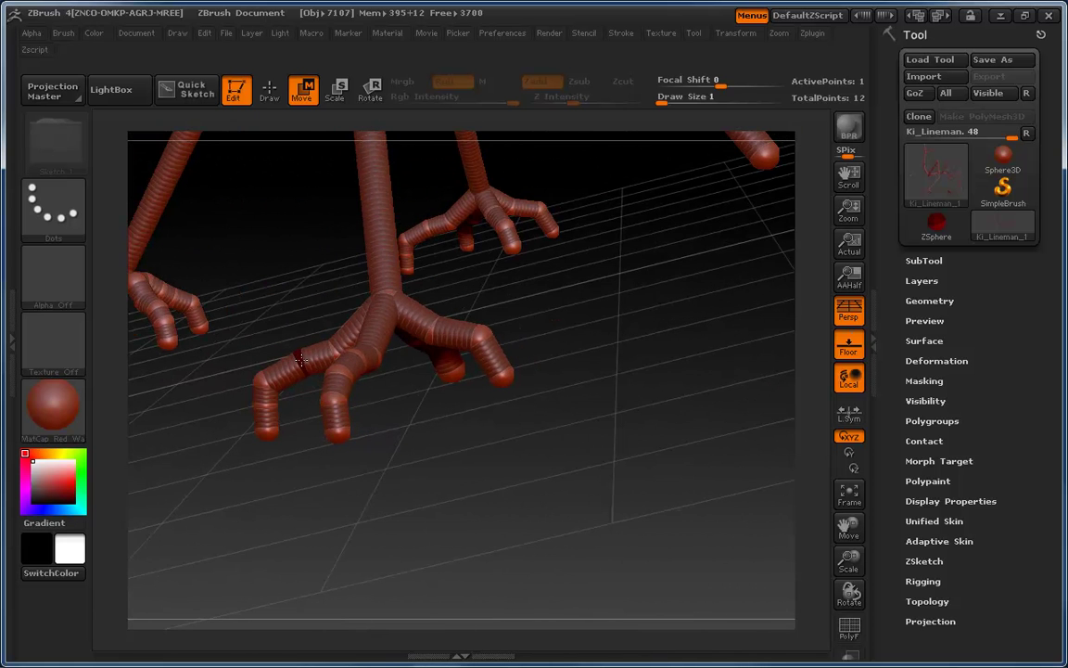
left_click_drag(308, 397, 276, 443)
left_click_drag(413, 422, 439, 451)
key("q")
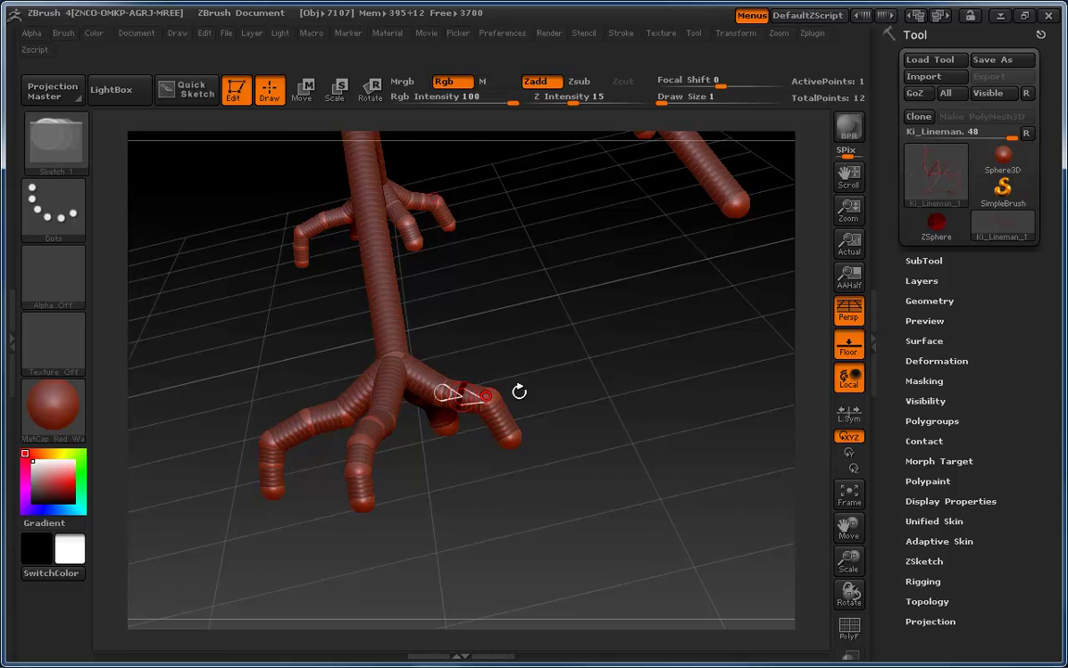
mouse_move(548, 363)
left_mouse_down()
mouse_move(562, 343)
mouse_move(476, 383)
left_mouse_up()
key("w")
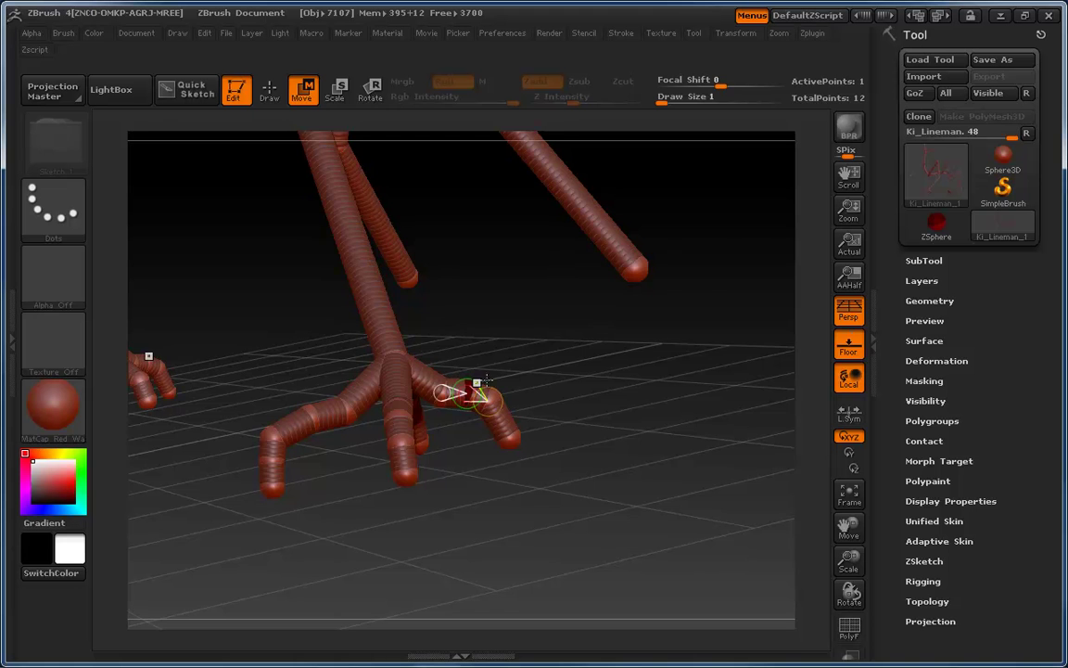
left_click_drag(551, 372, 489, 399)
key("q")
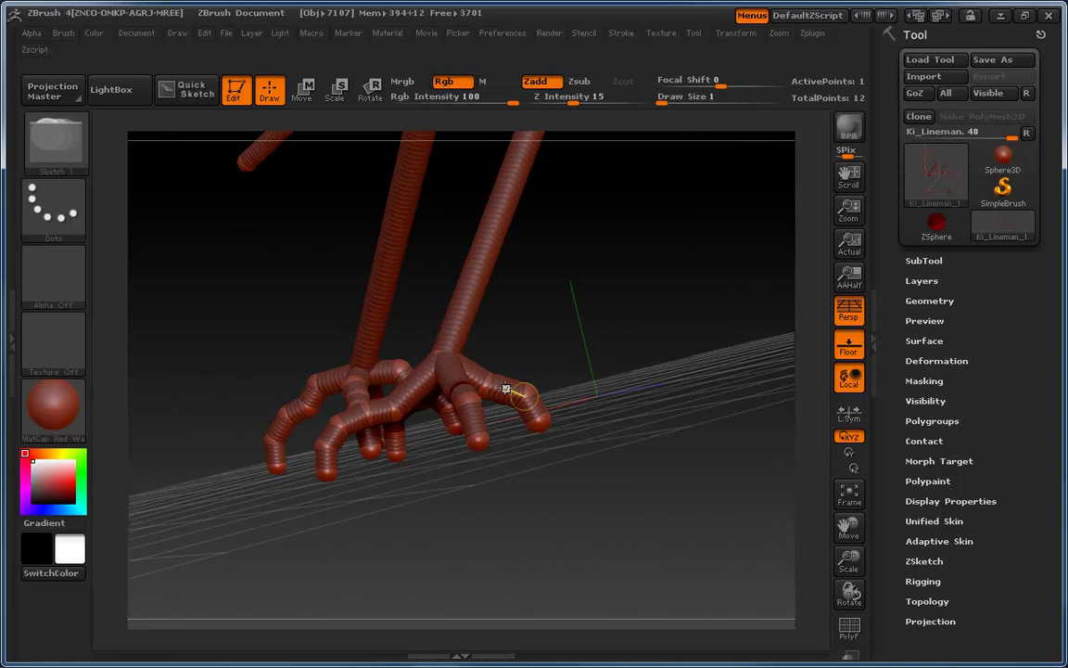
key("w")
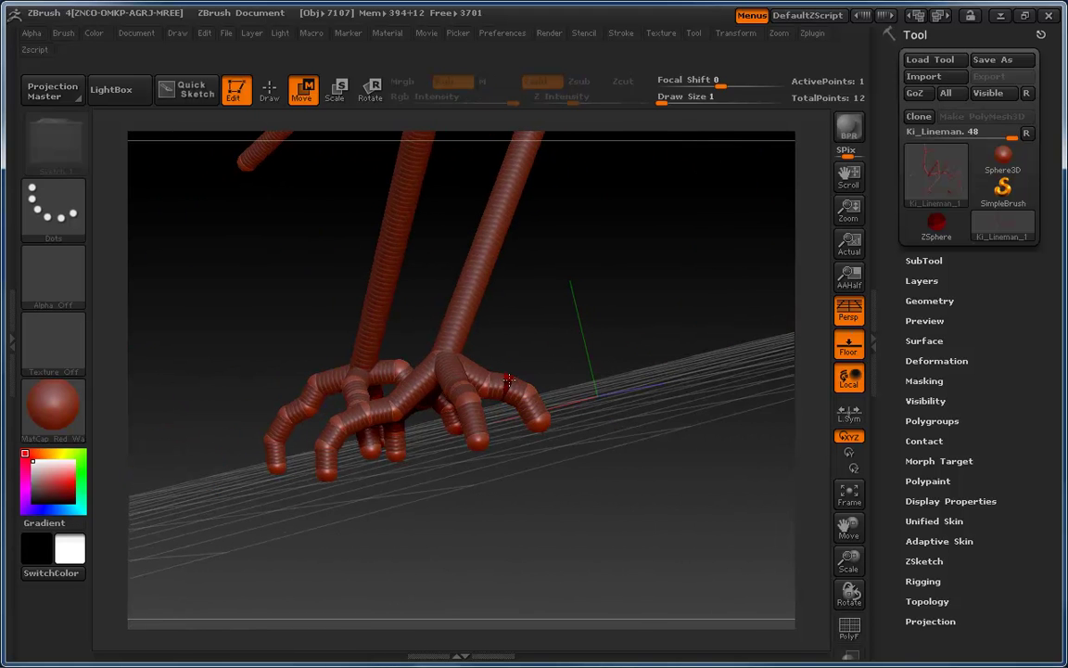
left_click_drag(511, 382, 381, 378)
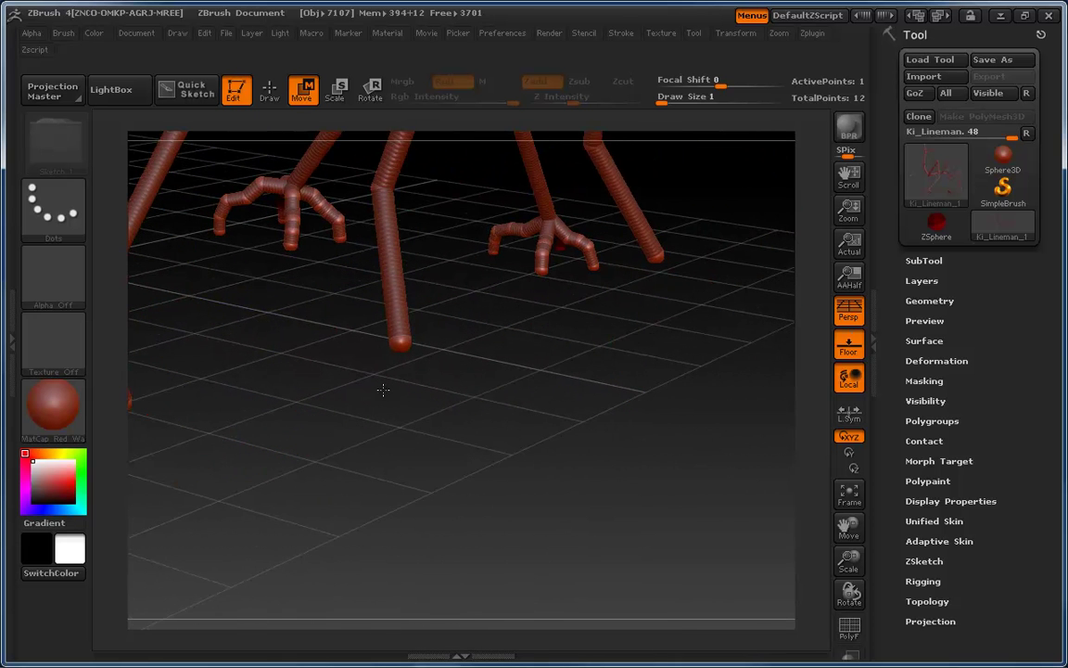
- Add a ZSphere at the end of the next footless leg and pull it down and outward to form the first toe
mouse_move(383, 390)
left_mouse_down()
mouse_move(391, 417)
mouse_move(398, 397)
left_mouse_up()
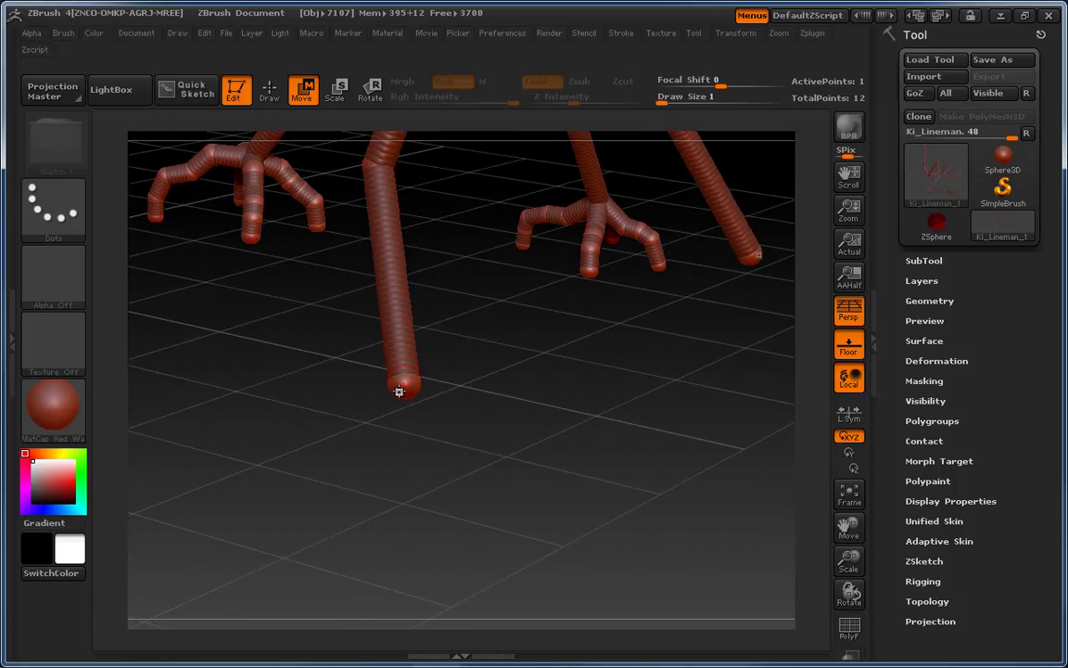
key("q")
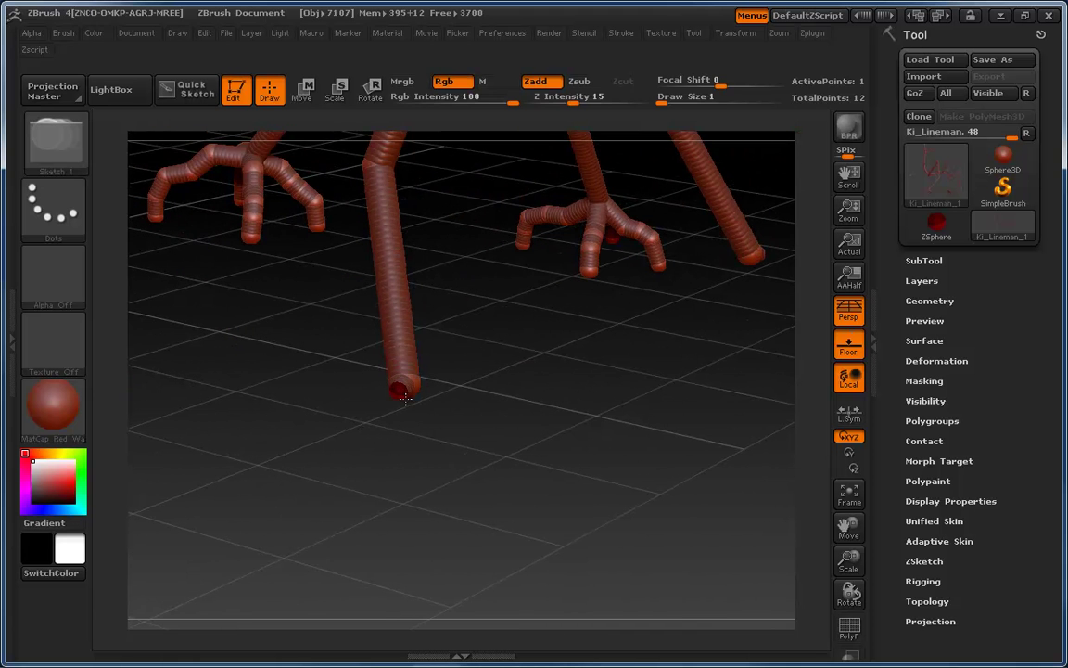
mouse_move(422, 446)
left_mouse_down()
mouse_move(401, 476)
mouse_move(400, 454)
left_mouse_up()
key("w")
left_click_drag(396, 392, 383, 477)
left_click_drag(493, 454, 496, 374)
left_click_drag(494, 424, 483, 452)
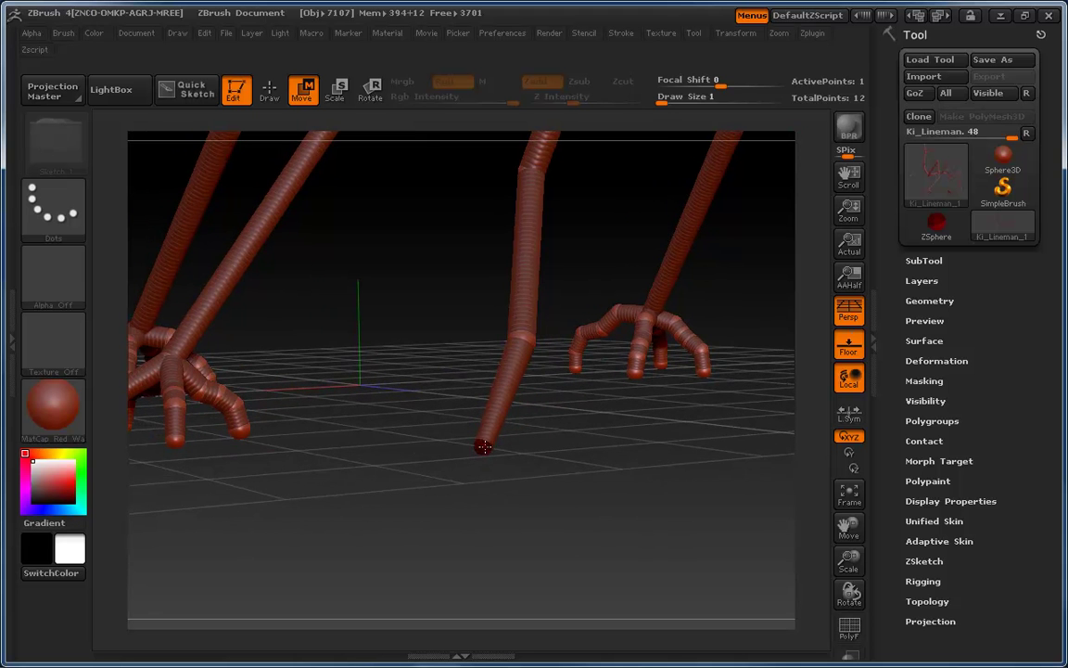
left_click_drag(549, 456, 582, 575)
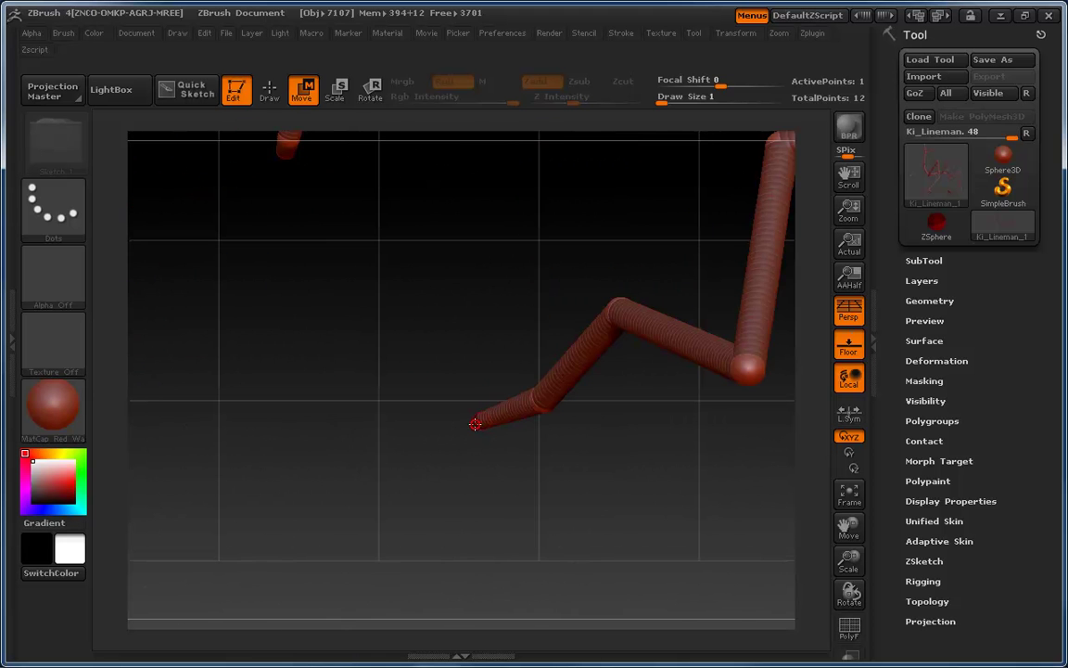
mouse_move(475, 423)
left_mouse_down()
mouse_move(458, 471)
mouse_move(491, 417)
mouse_move(546, 370)
mouse_move(530, 361)
mouse_move(565, 404)
mouse_move(533, 377)
left_mouse_up()
- Add a second ZSphere at the same ankle and pull it out beside the first toe to form a fork
key("q")
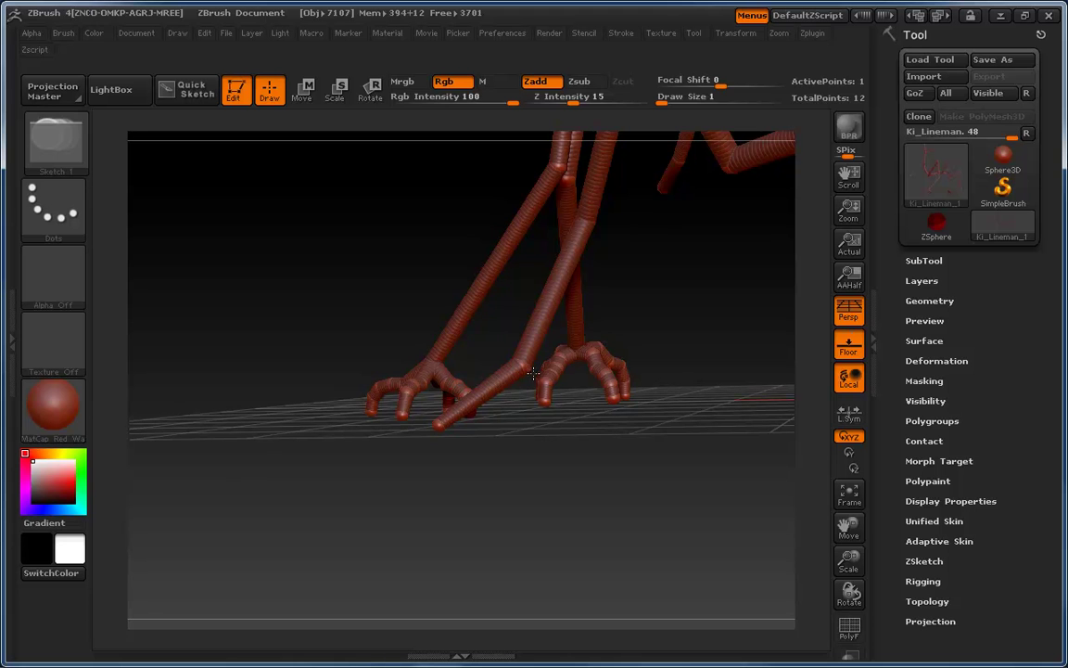
key("w")
left_click_drag(552, 414, 558, 471)
left_click_drag(530, 403, 463, 505)
left_click_drag(509, 458, 564, 509)
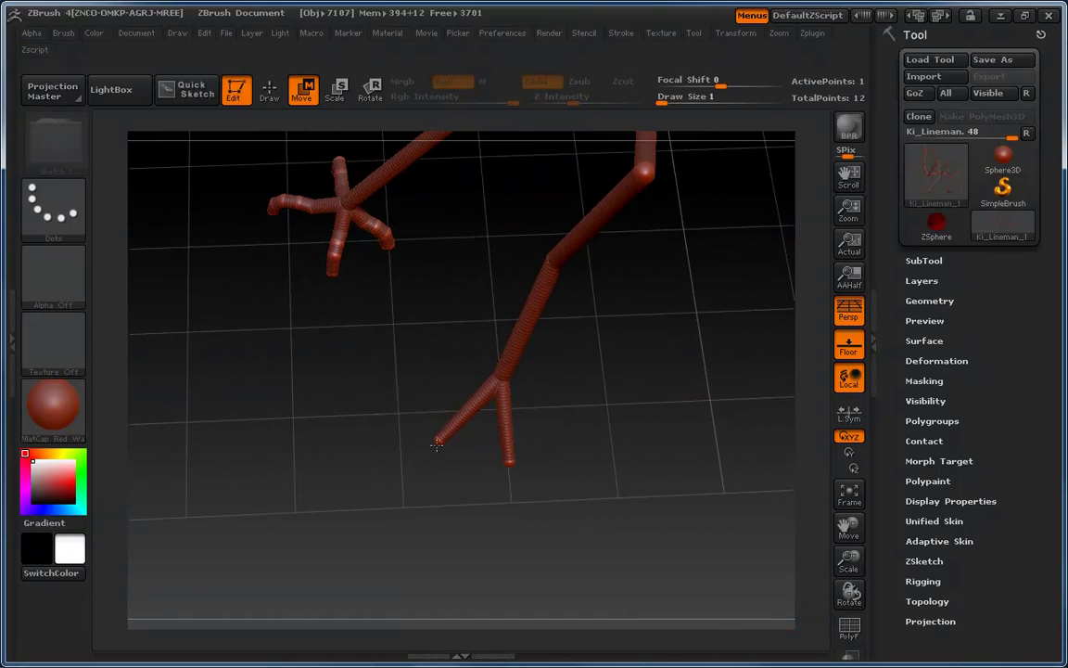
- Reposition the tips of the new foot's two toes to spread them apart and bring them down to the floor grid
left_click_drag(437, 440, 428, 435)
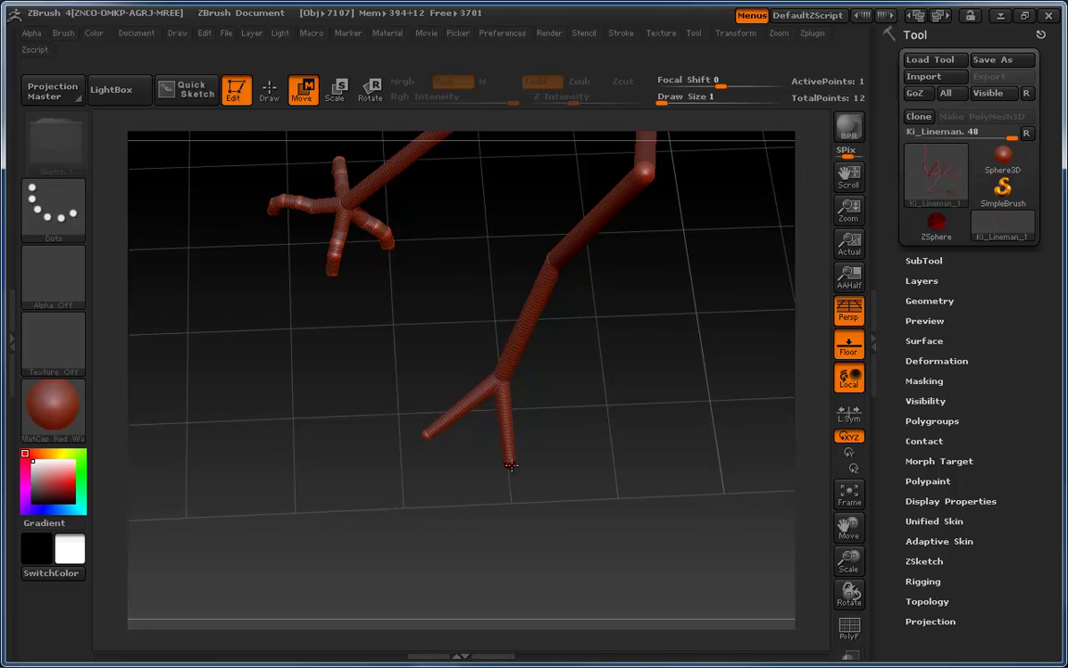
left_click_drag(510, 464, 536, 403)
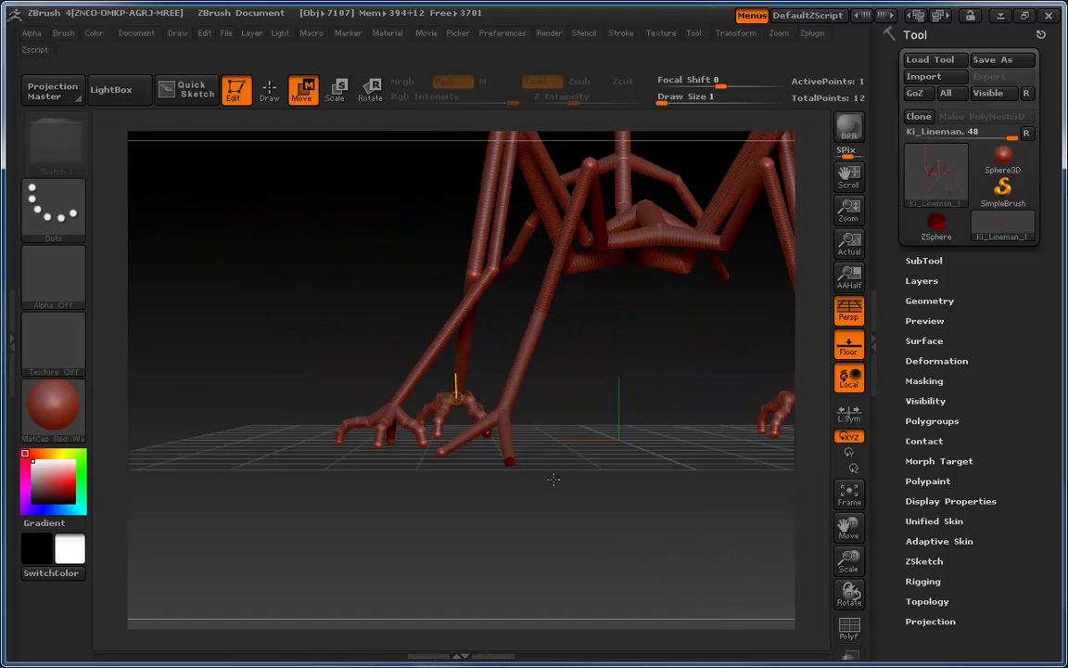
left_click_drag(562, 479, 646, 472)
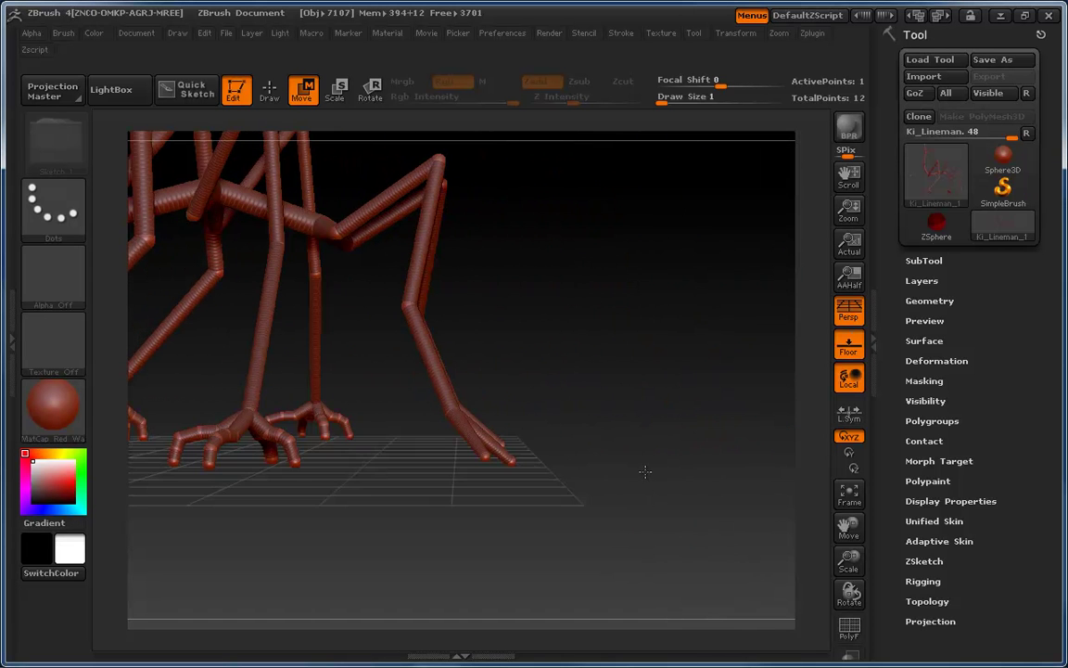
left_click_drag(512, 460, 515, 387)
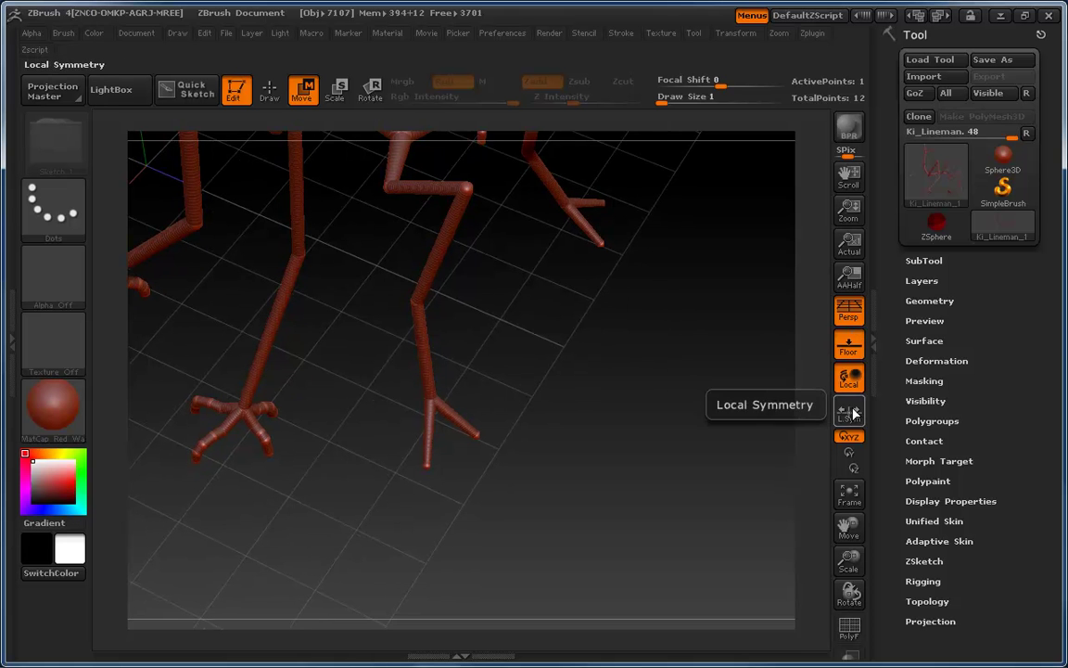
left_click_drag(608, 384, 521, 375)
left_click_drag(560, 419, 507, 408)
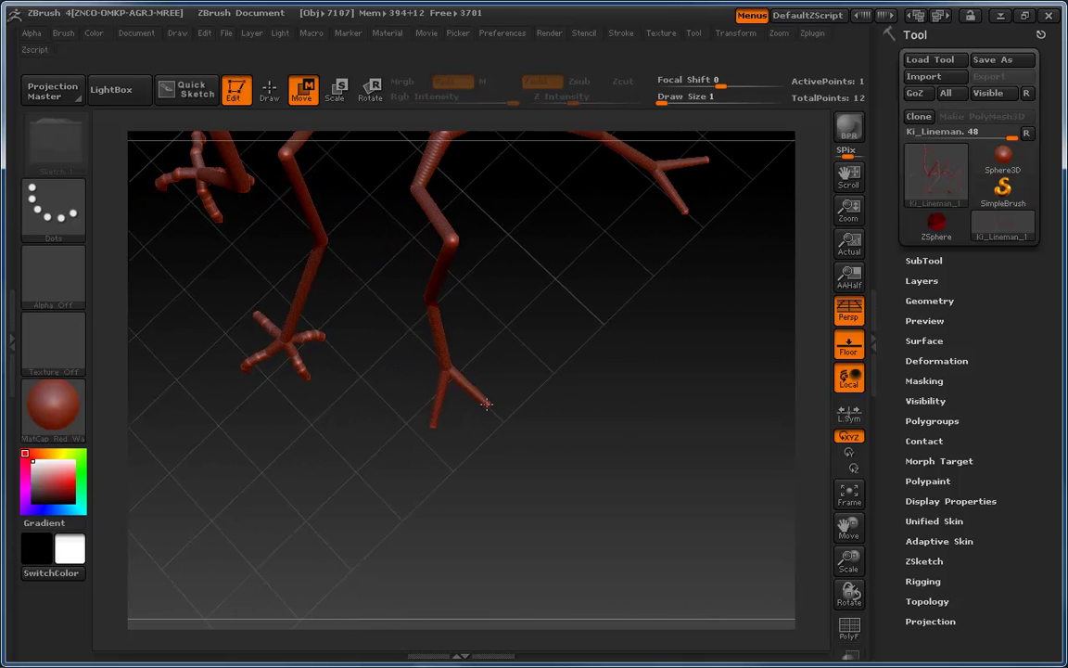
left_click_drag(517, 371, 668, 396)
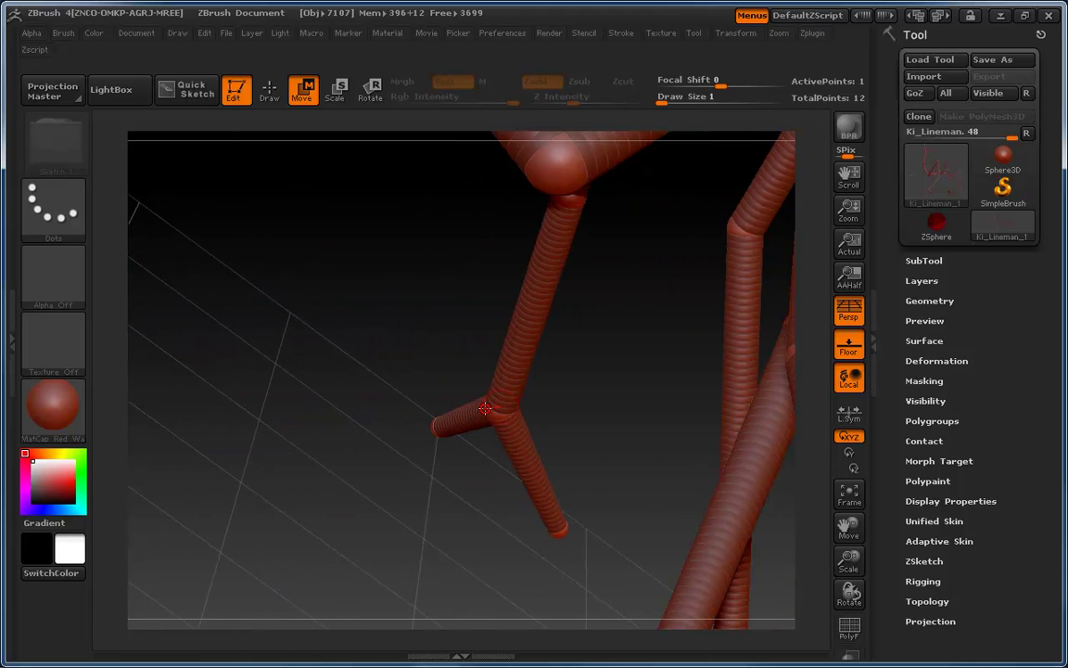
- Add two more ZSpheres on the rear side of the new foot's ankle and pull them out as the third and fourth toes
key("q")
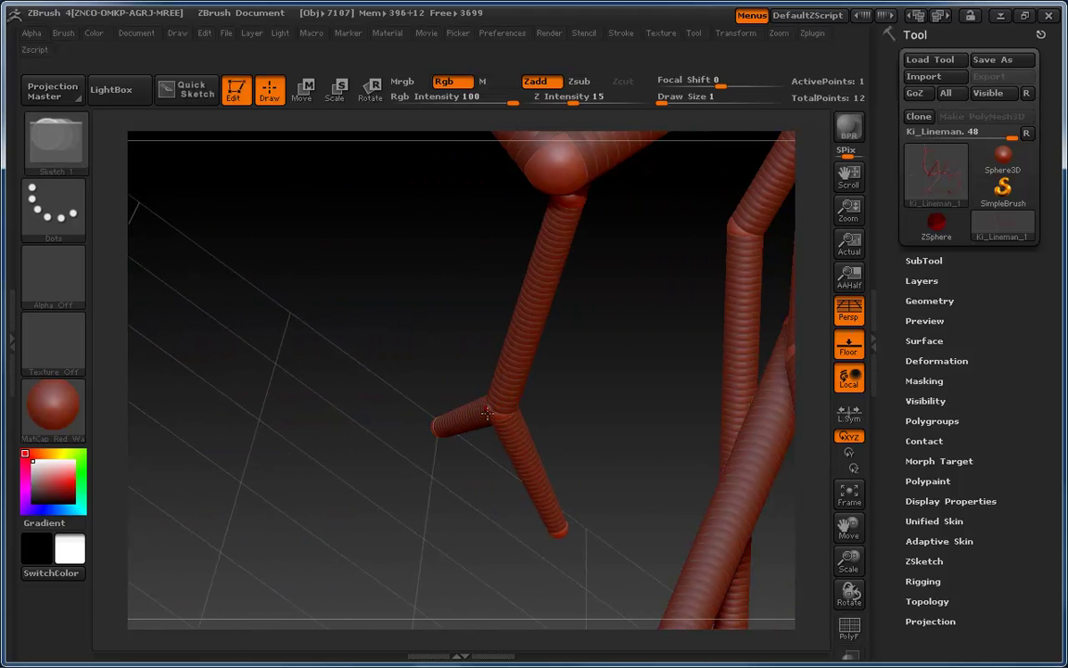
key("w")
left_click_drag(489, 419, 403, 423)
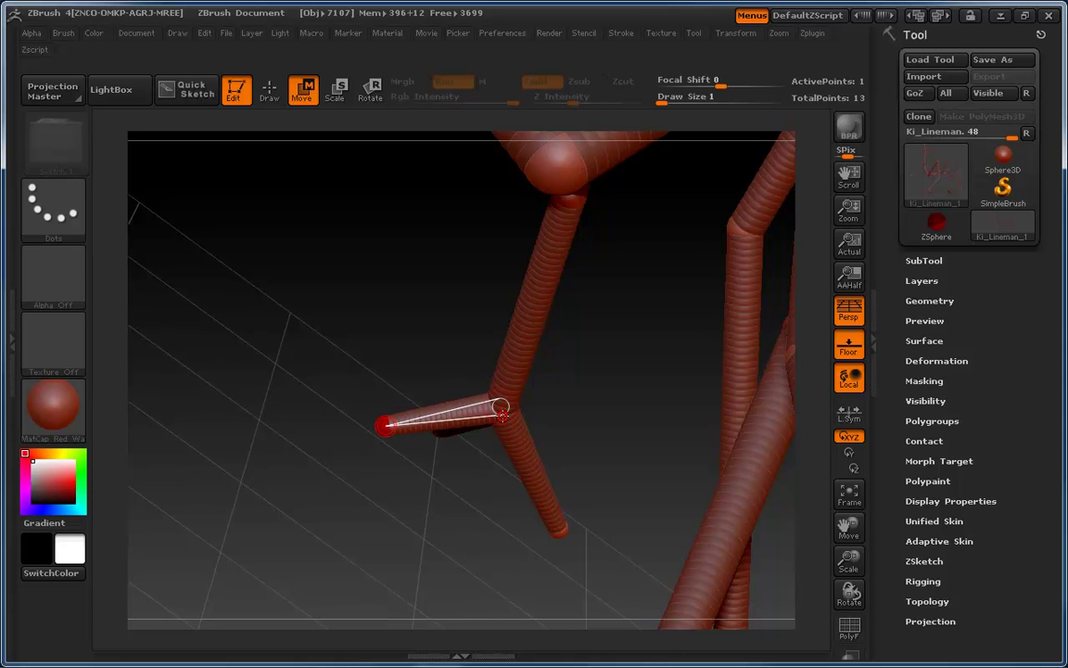
key("q")
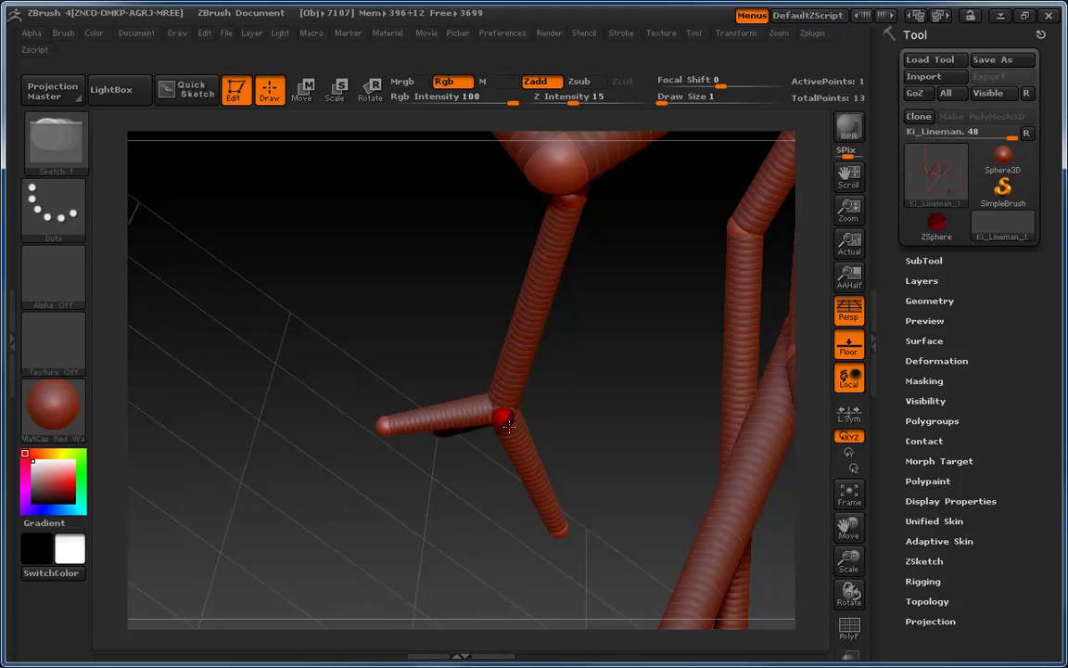
key("w")
left_click_drag(507, 424, 481, 508)
- Adjust the tips of the new foot's four toes so they spread evenly around the ankle and rest on the floor grid
mouse_move(640, 454)
left_mouse_down()
mouse_move(546, 408)
mouse_move(526, 482)
mouse_move(413, 529)
mouse_move(416, 539)
mouse_move(443, 513)
left_mouse_up()
left_click_drag(356, 419, 424, 369)
left_click_drag(439, 513, 511, 312)
mouse_move(671, 334)
left_mouse_down()
mouse_move(689, 320)
mouse_move(677, 331)
left_mouse_up()
left_click_drag(416, 508, 526, 558)
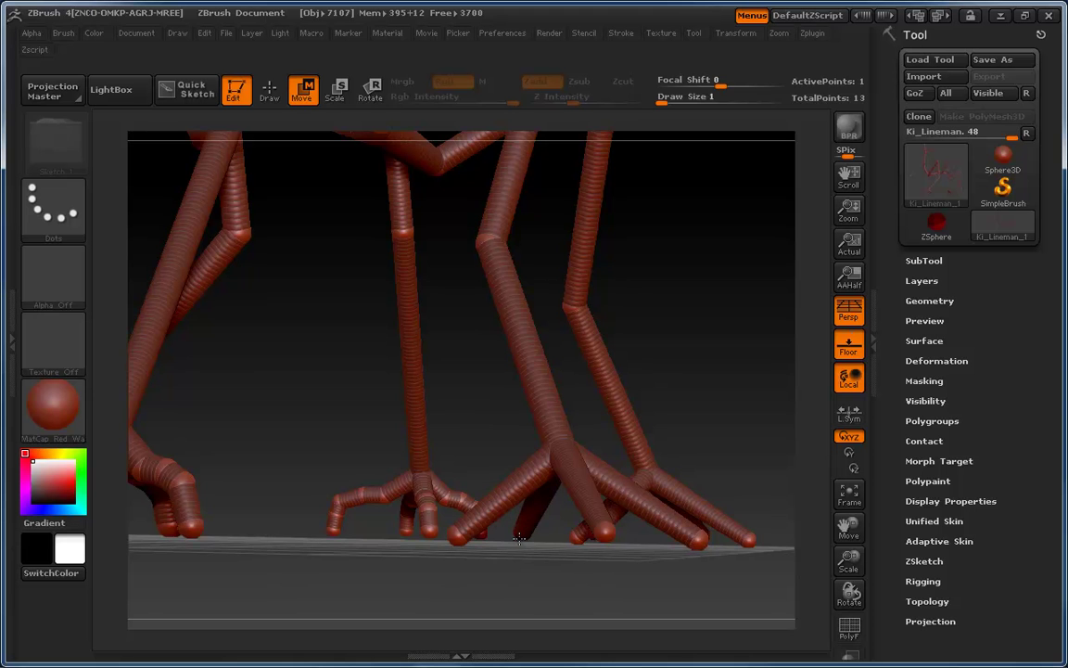
left_click(523, 541)
left_click_drag(468, 426, 440, 410)
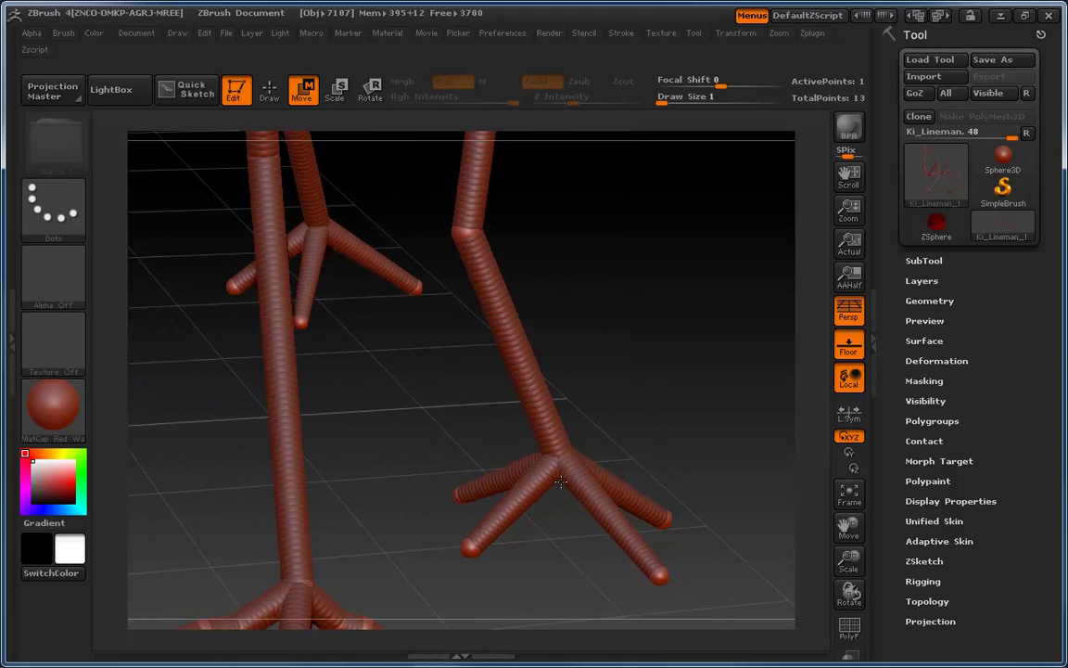
- Insert joint ZSpheres along the new foot's straight toes to divide them into segments
key("q")
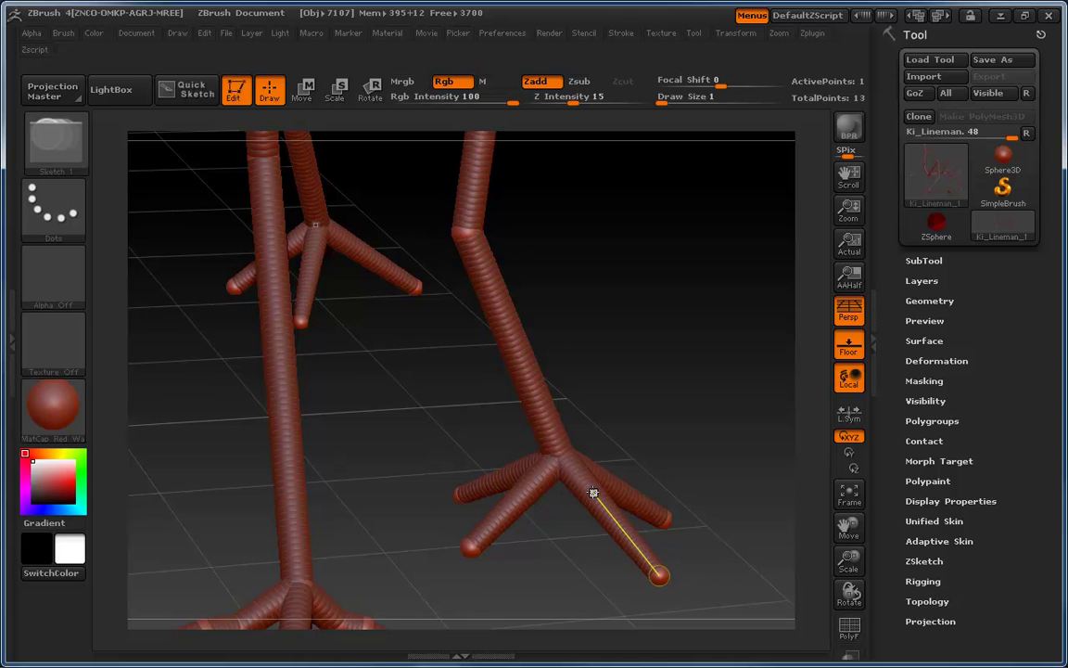
left_click(594, 492)
left_click_drag(651, 413, 603, 436)
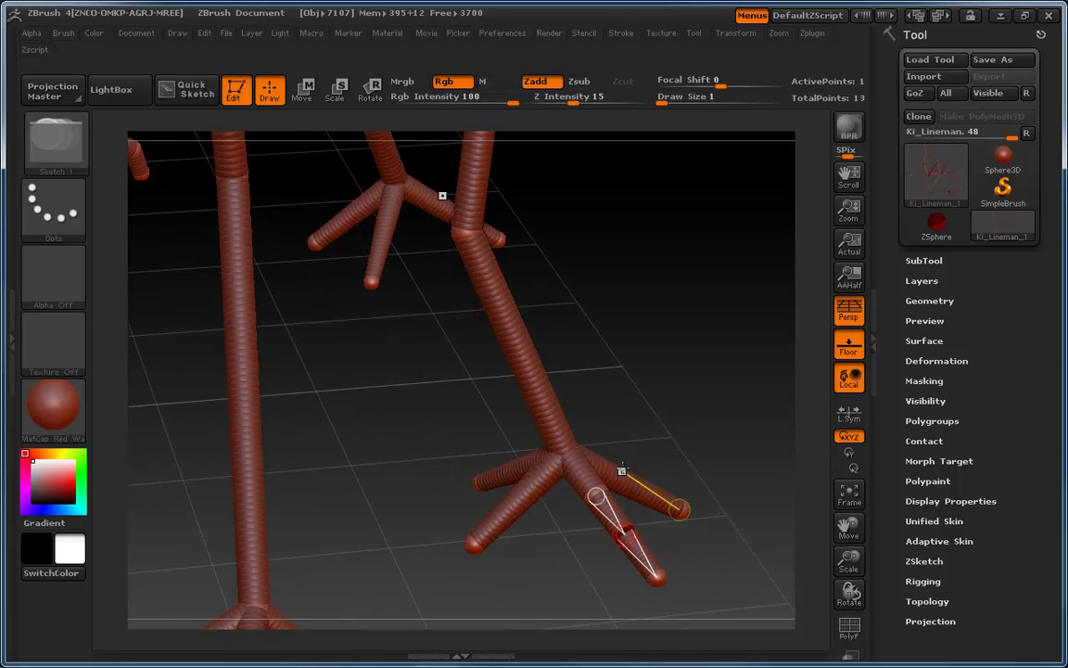
left_click(535, 486)
left_click_drag(529, 539, 489, 483)
left_click(481, 471)
- Bend two neighbouring toes of the new foot by lifting their outer knuckles outward and adjusting their tips on the floor
key("w")
left_click_drag(569, 546, 595, 494)
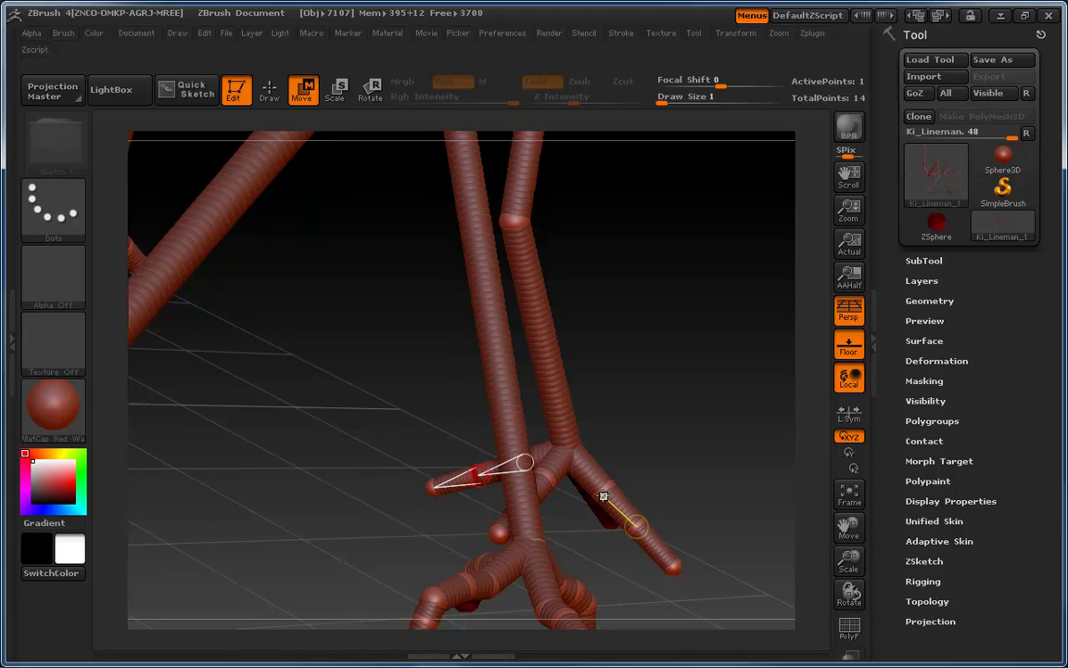
left_click_drag(642, 519, 659, 505)
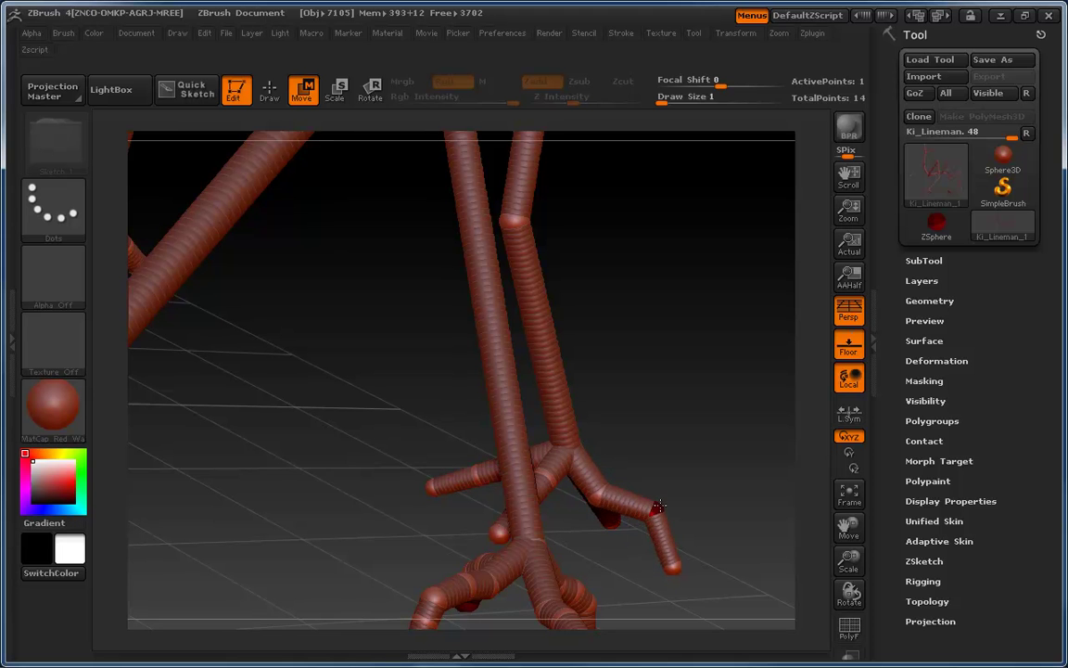
left_click_drag(693, 462, 631, 472)
left_click_drag(559, 502, 602, 501)
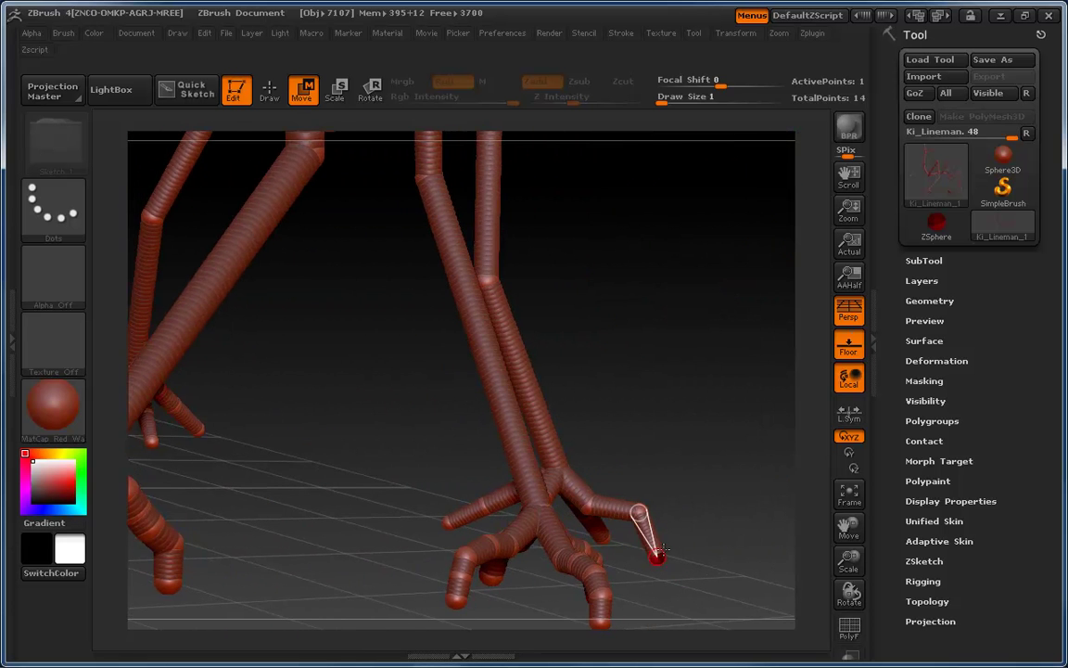
mouse_move(677, 481)
left_mouse_down()
mouse_move(572, 454)
mouse_move(623, 422)
mouse_move(585, 503)
mouse_move(542, 376)
mouse_move(580, 452)
mouse_move(567, 464)
mouse_move(624, 529)
left_mouse_up()
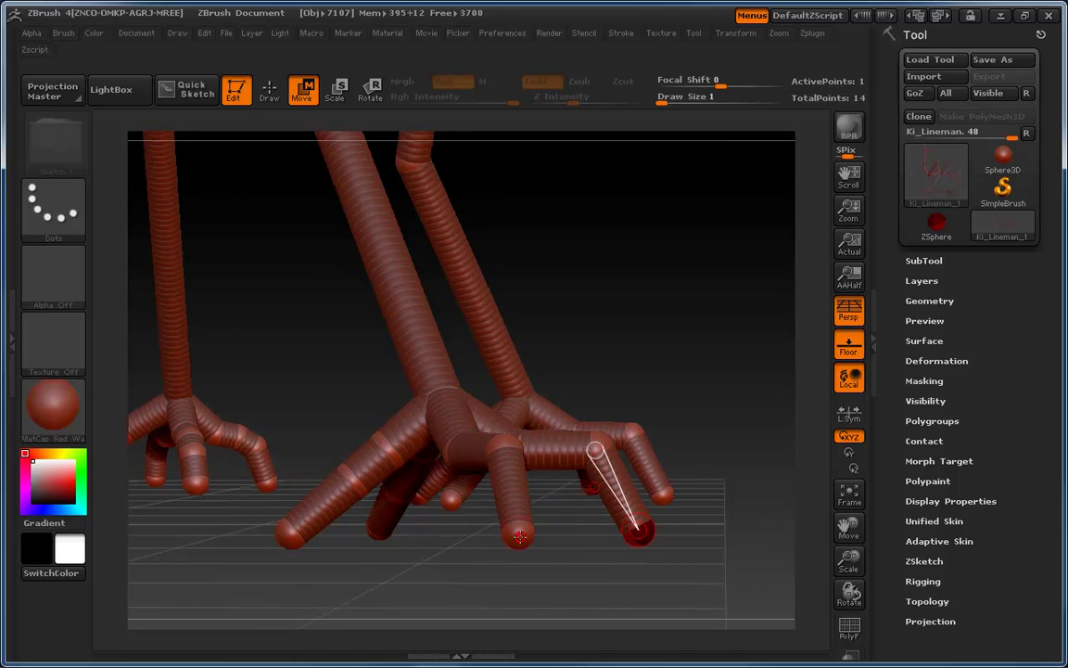
left_click_drag(552, 541, 527, 534)
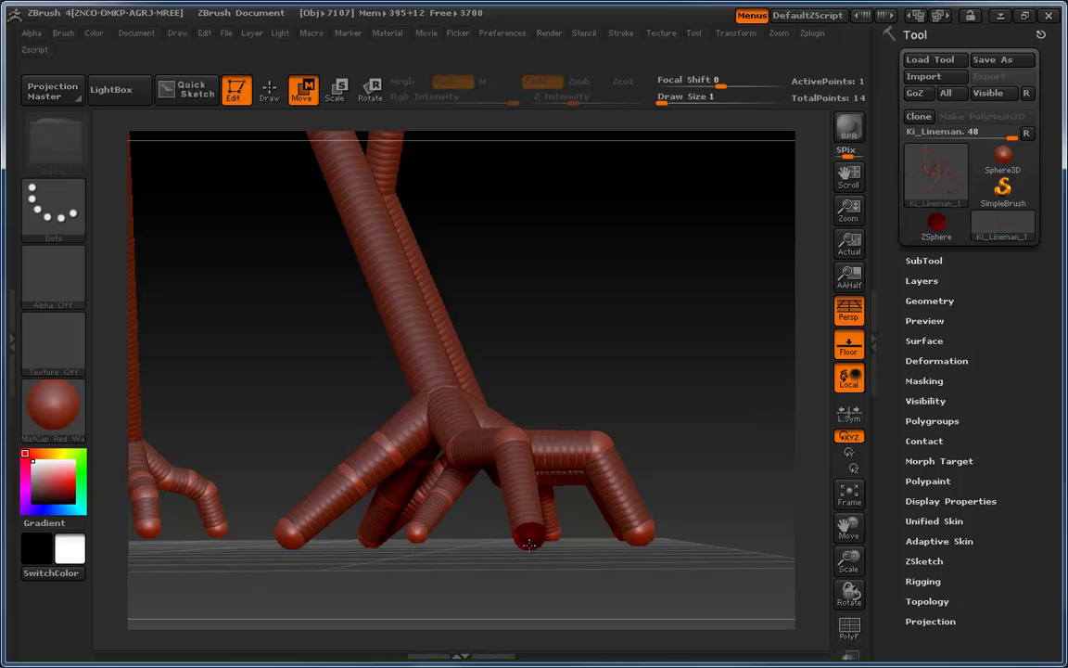
left_click_drag(579, 544, 639, 476)
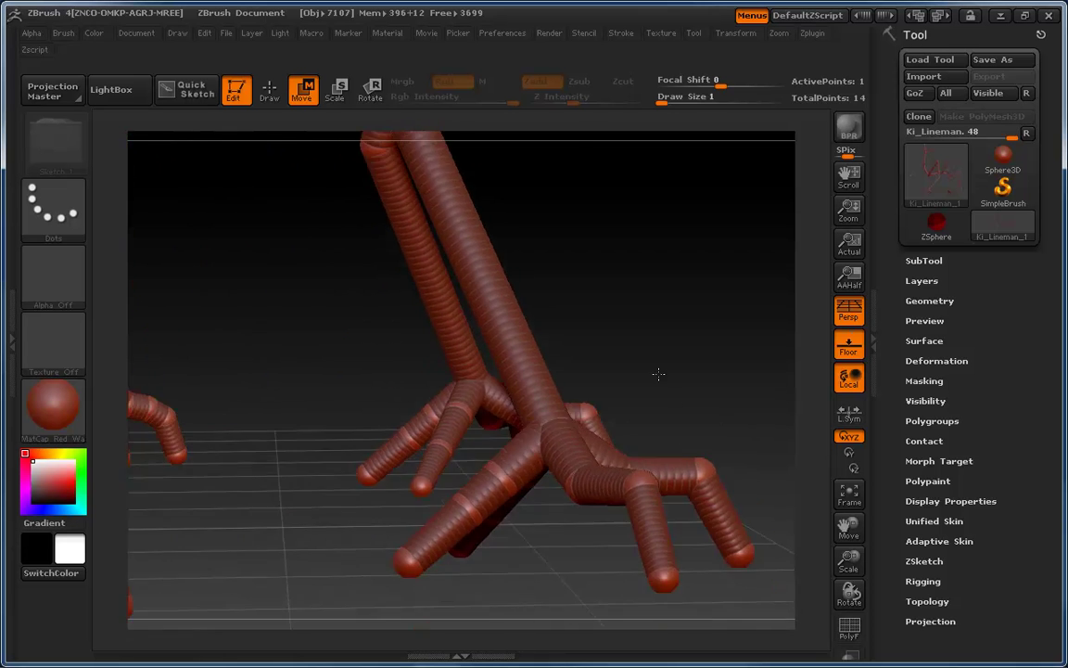
- Insert a joint in the outer segment of each of the two bent toes and pull it outward to round the arch
left_click_drag(631, 316, 430, 474)
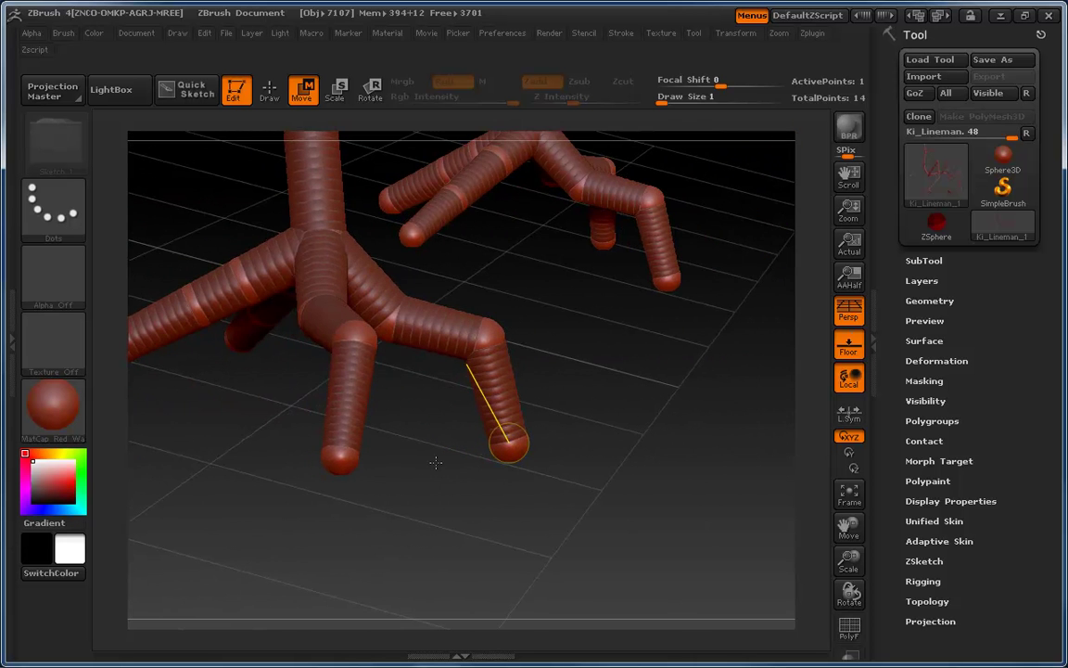
key("q")
left_click(498, 395)
left_click_drag(383, 402, 439, 436)
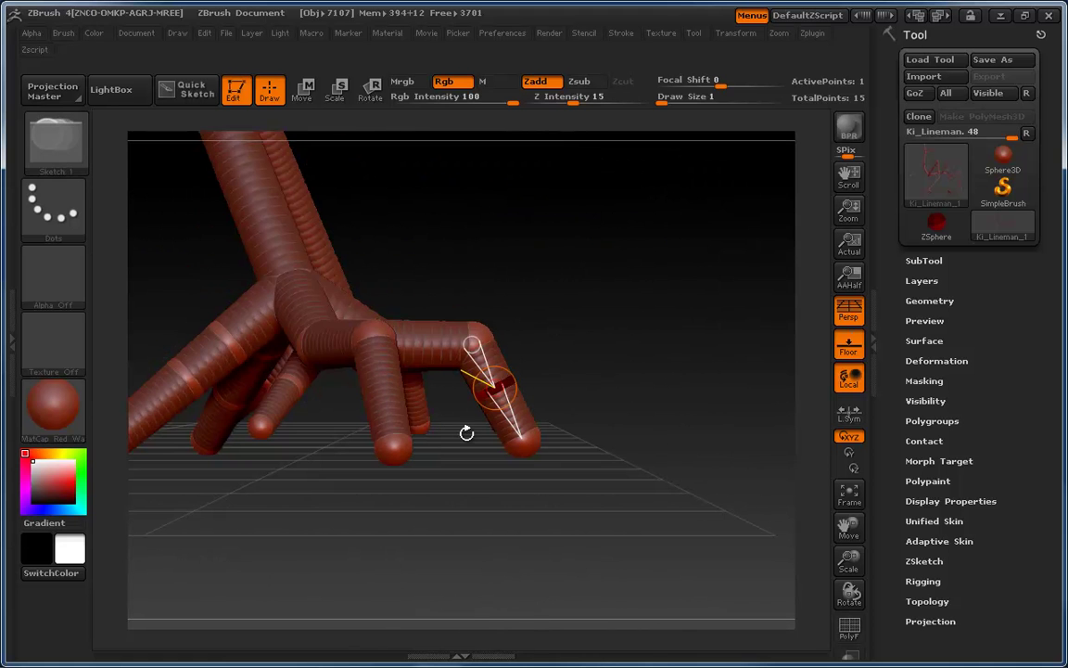
key("w")
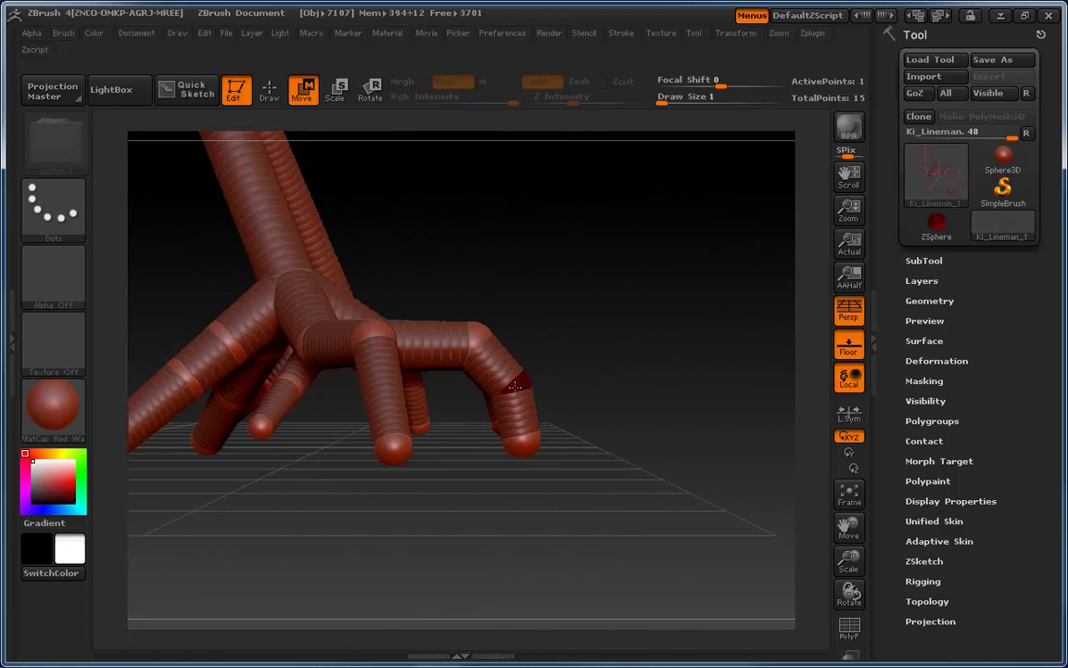
mouse_move(614, 363)
left_mouse_down()
mouse_move(521, 369)
mouse_move(458, 414)
mouse_move(530, 417)
mouse_move(554, 445)
mouse_move(565, 410)
left_mouse_up()
key("q")
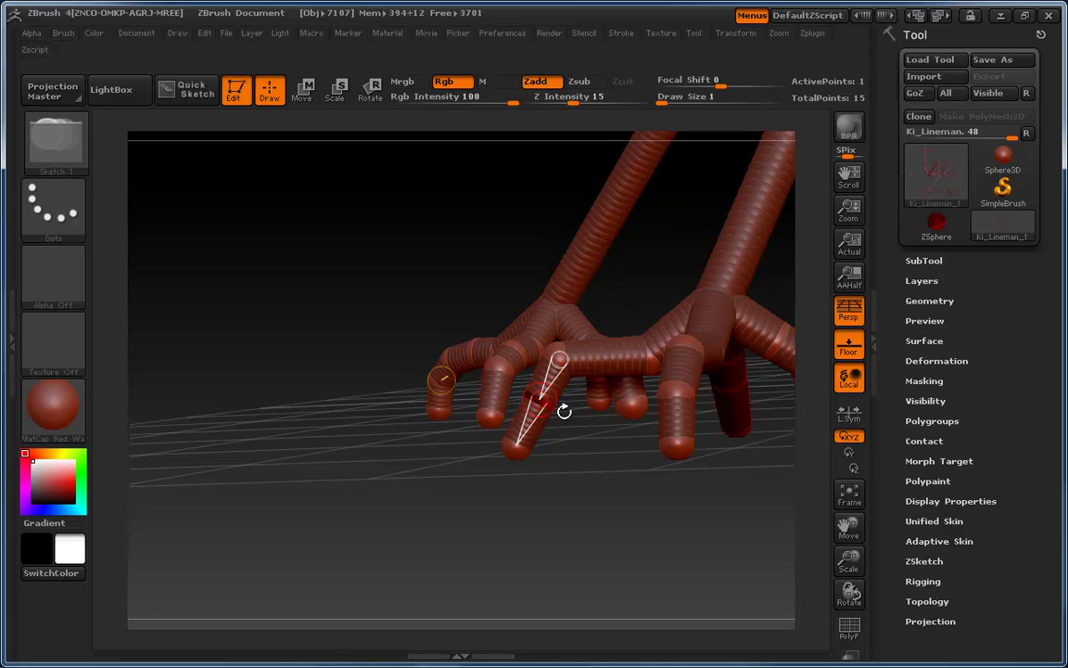
key("w")
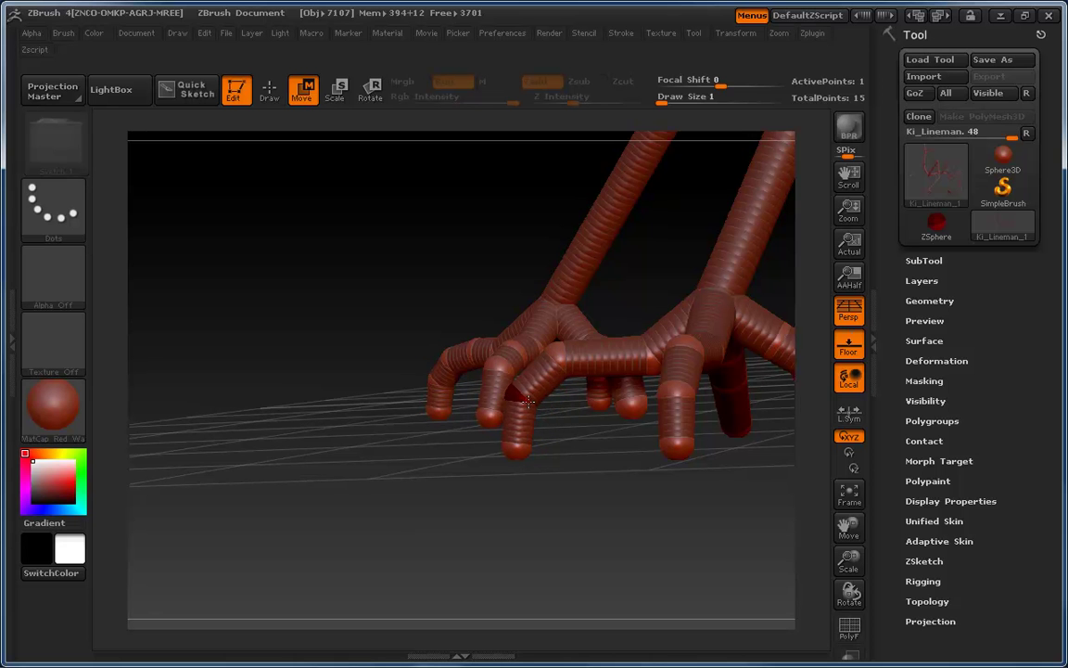
- Insert joints in the inner segments of the two arched toes and shift them slightly to curve the segments
key("q")
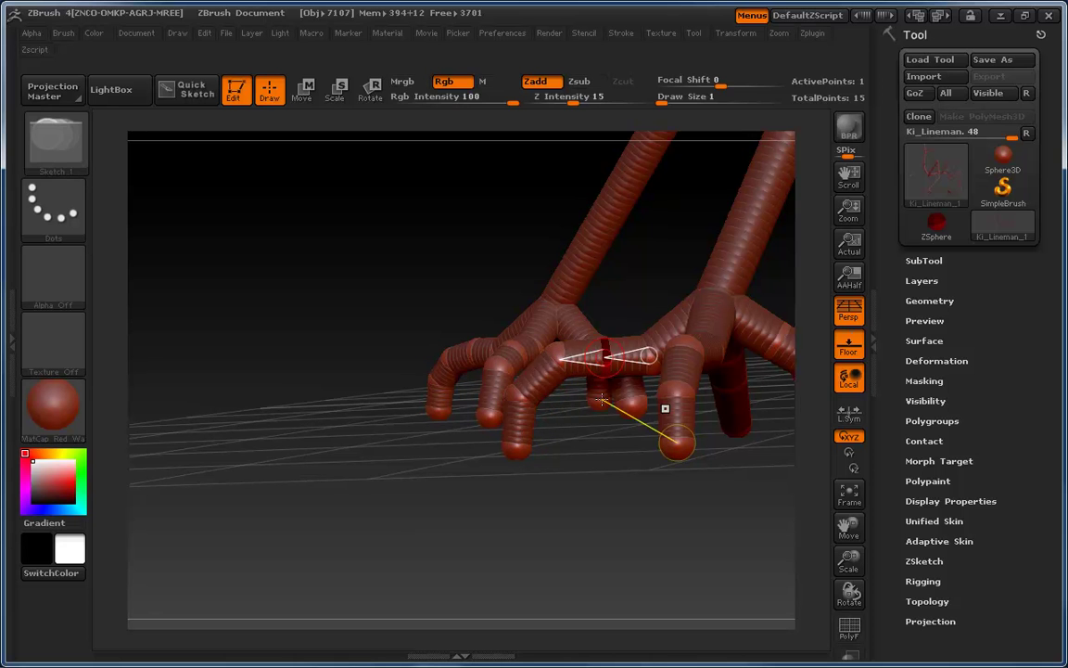
key("w")
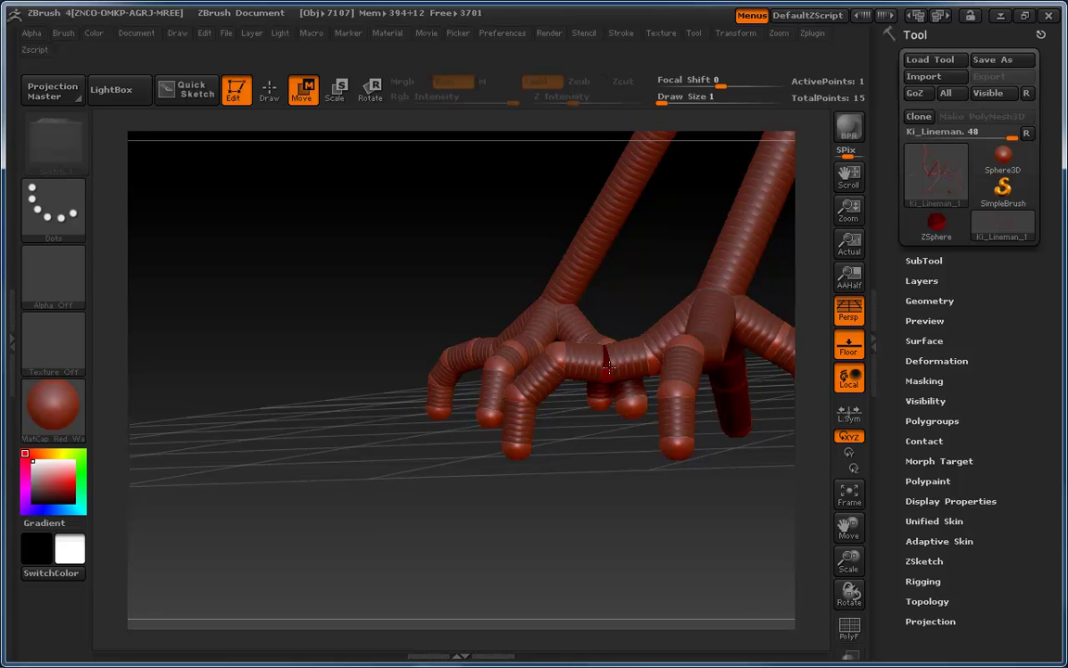
left_click_drag(601, 469, 530, 484)
key("q")
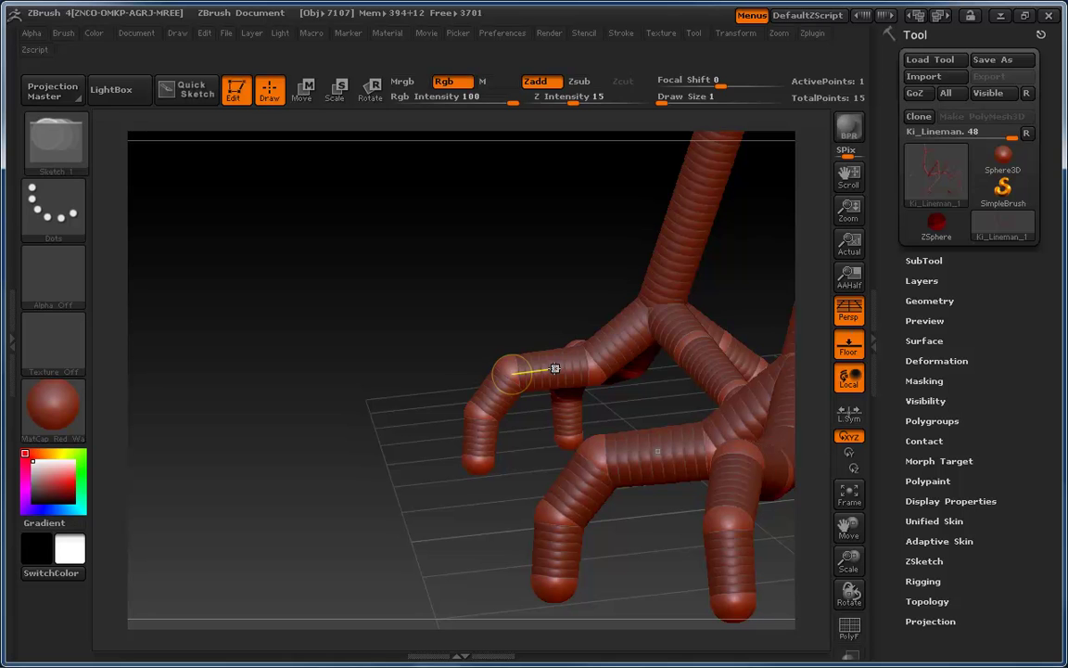
key("w")
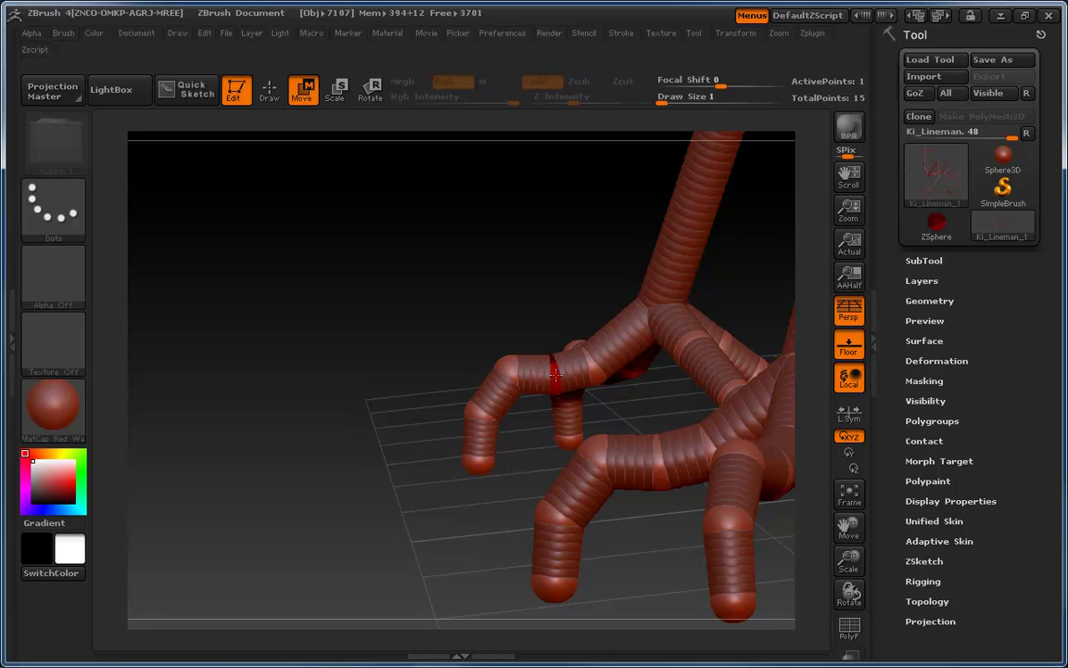
left_click_drag(521, 437, 600, 475)
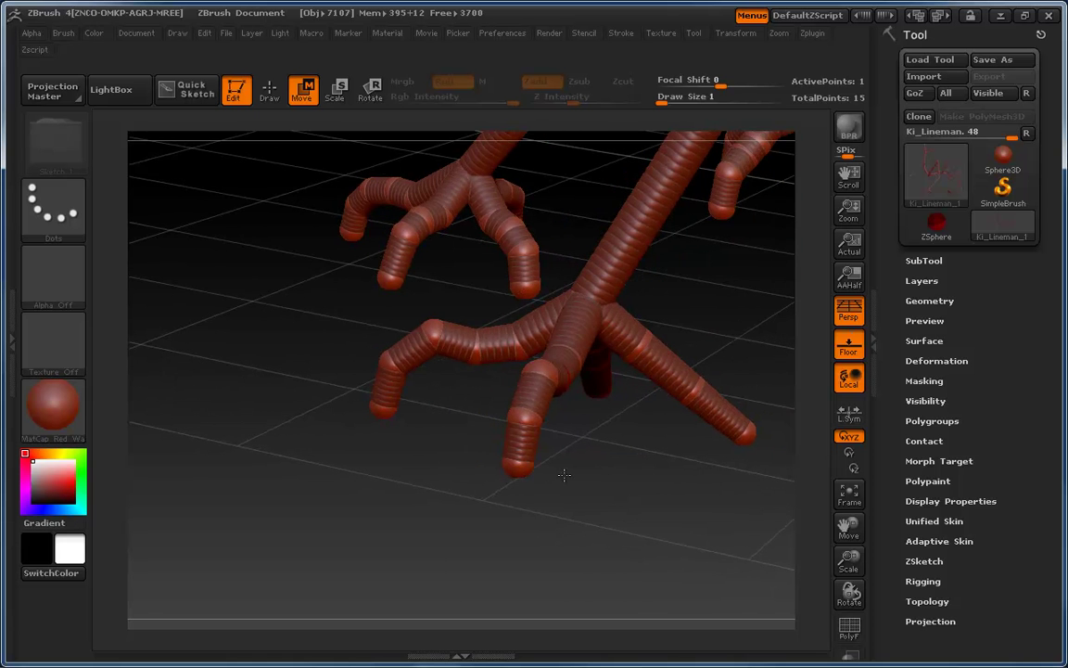
- Bend a straight toe on the opposite side of the foot by lifting its outer knuckle and adjusting its tip
left_click_drag(490, 468, 426, 420)
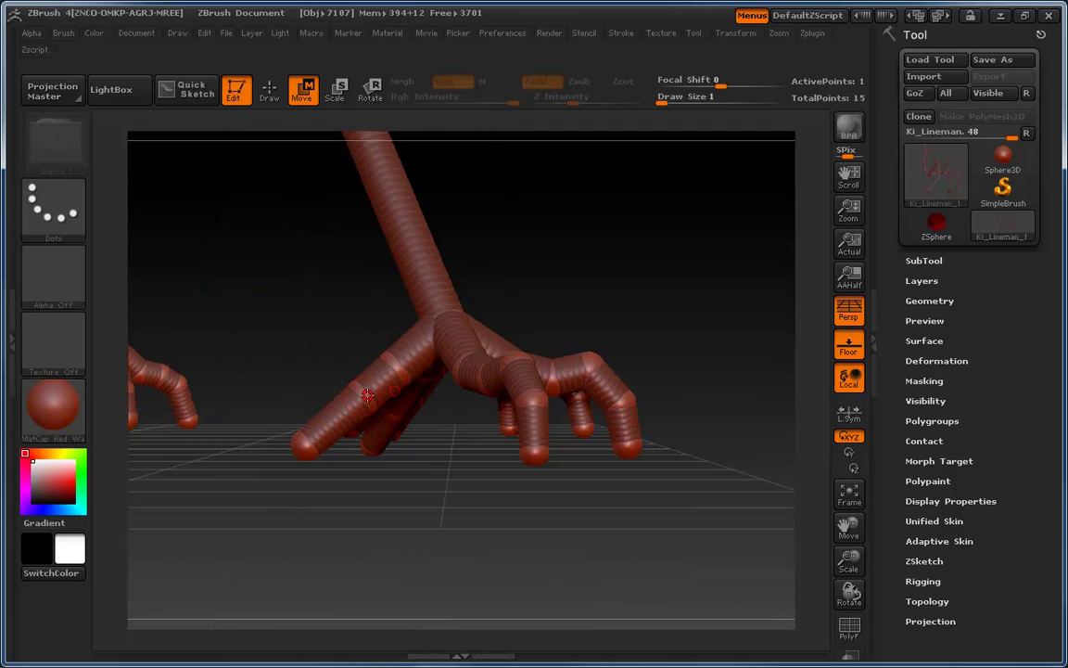
left_click_drag(368, 395, 317, 377)
left_click(396, 382)
left_click_drag(445, 326, 319, 373)
left_click_drag(359, 495, 519, 529)
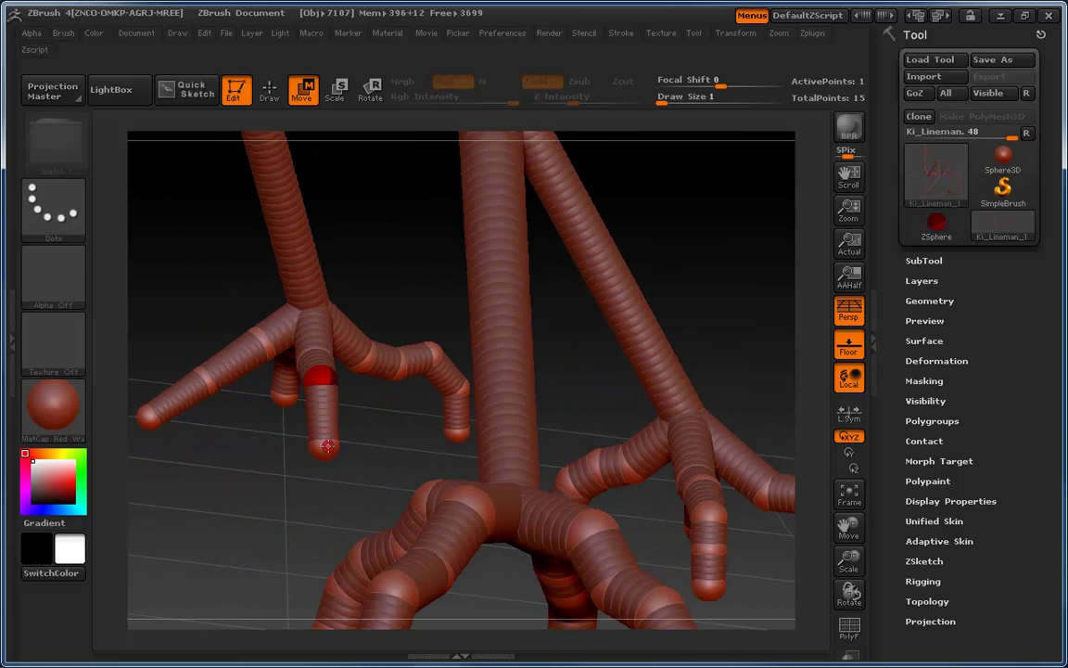
left_click(324, 448)
left_click_drag(322, 373, 315, 374)
left_click(320, 451)
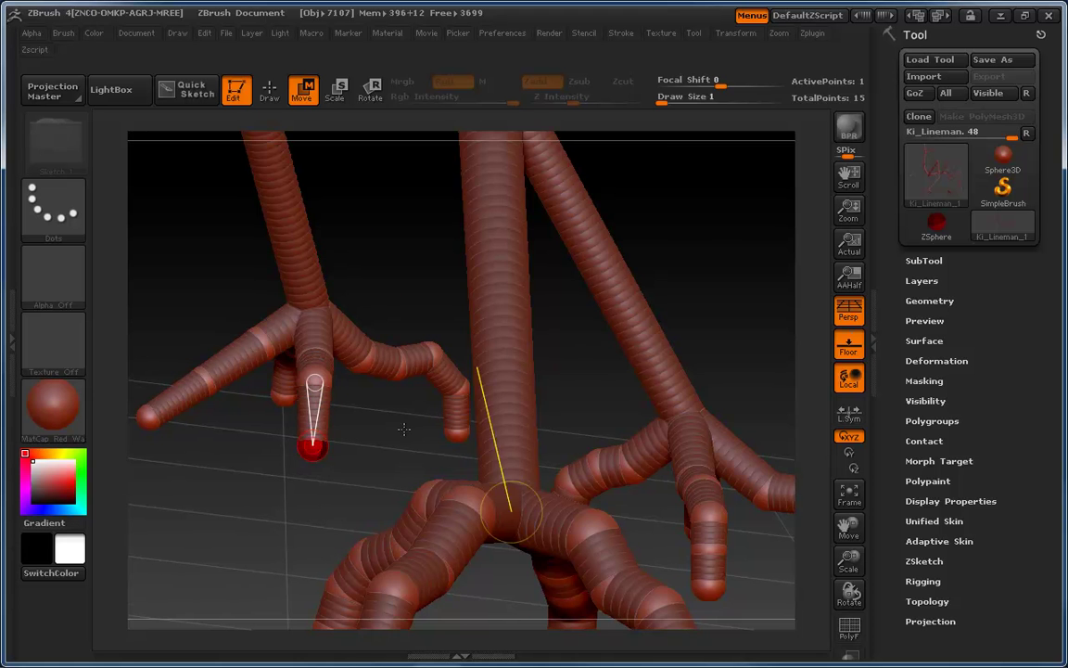
left_click_drag(402, 429, 279, 363)
- Insert joints in the outer and inner segments of the newly bent toe and move them to form its arch
key("q")
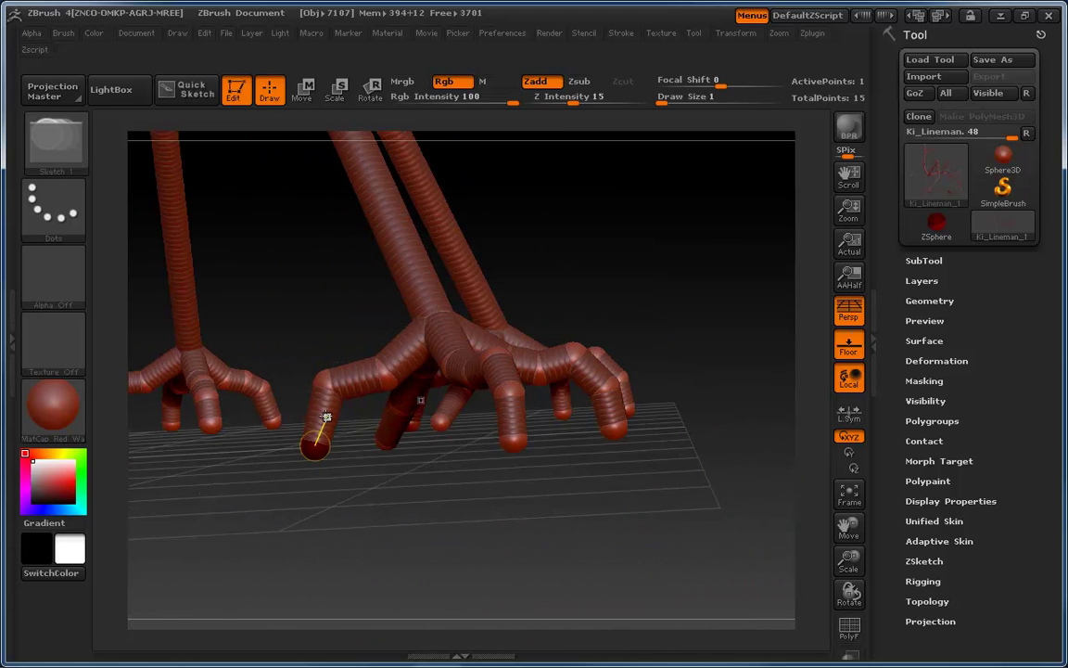
left_click(322, 417)
key("w")
mouse_move(366, 497)
left_mouse_down()
mouse_move(345, 453)
mouse_move(394, 468)
left_mouse_up()
key("q")
left_click(359, 375)
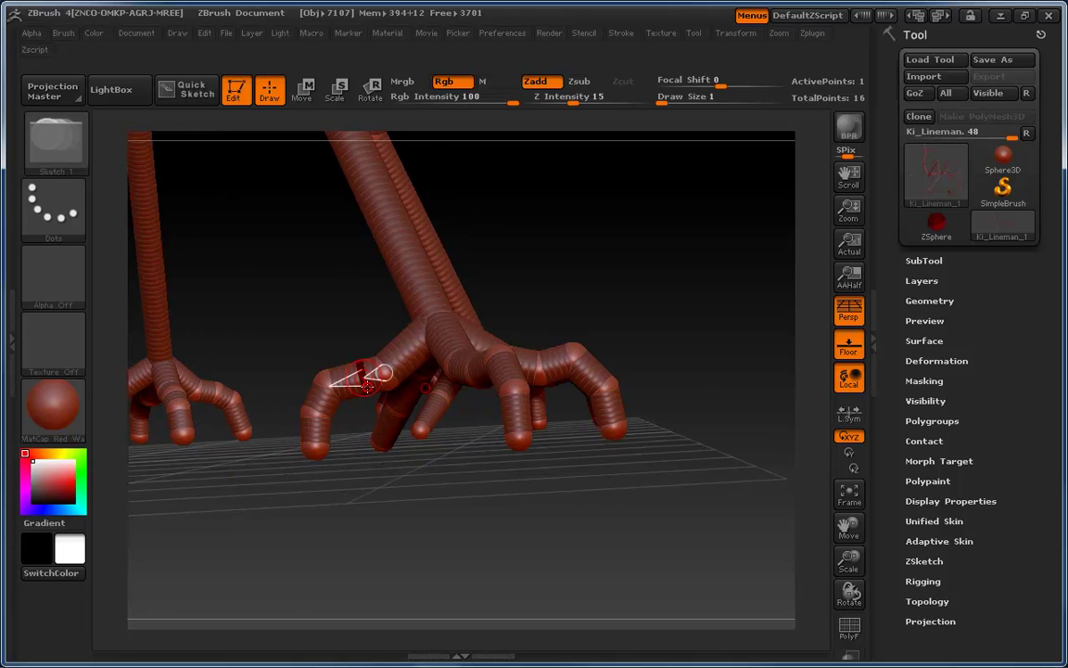
key("w")
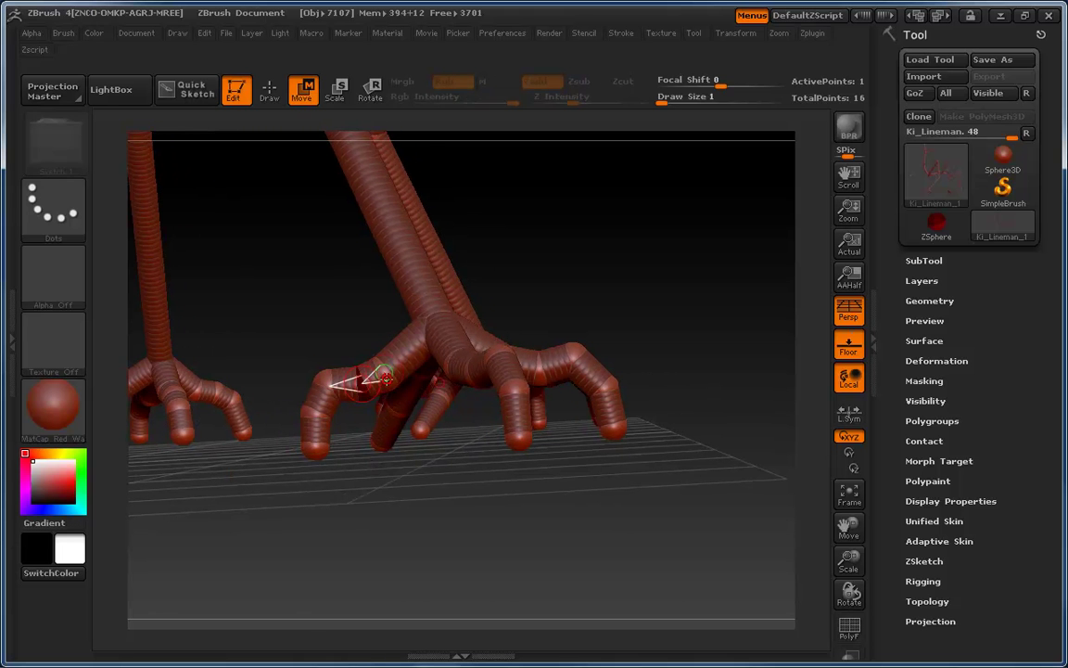
- Bend the foot's remaining straight toe by raising its outer knuckle and placing its tip on the floor
left_click_drag(566, 278, 760, 353)
left_click_drag(393, 445, 476, 509)
key("f")
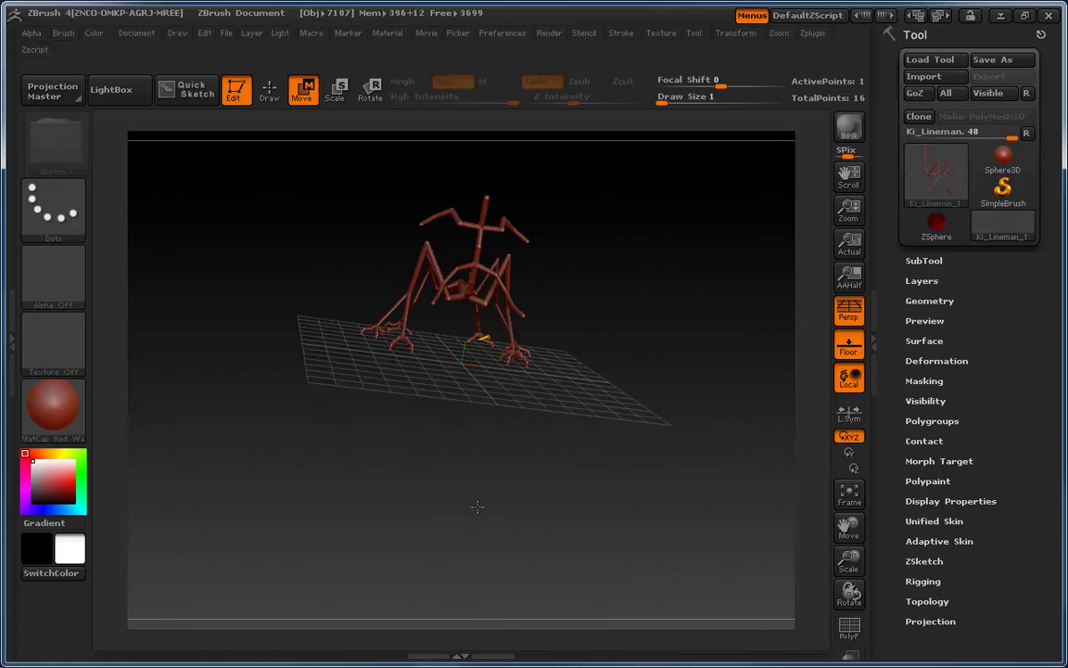
left_click_drag(471, 460, 406, 560)
left_click_drag(371, 406, 417, 576, "alt")
left_click_drag(311, 430, 379, 418)
left_click(238, 454)
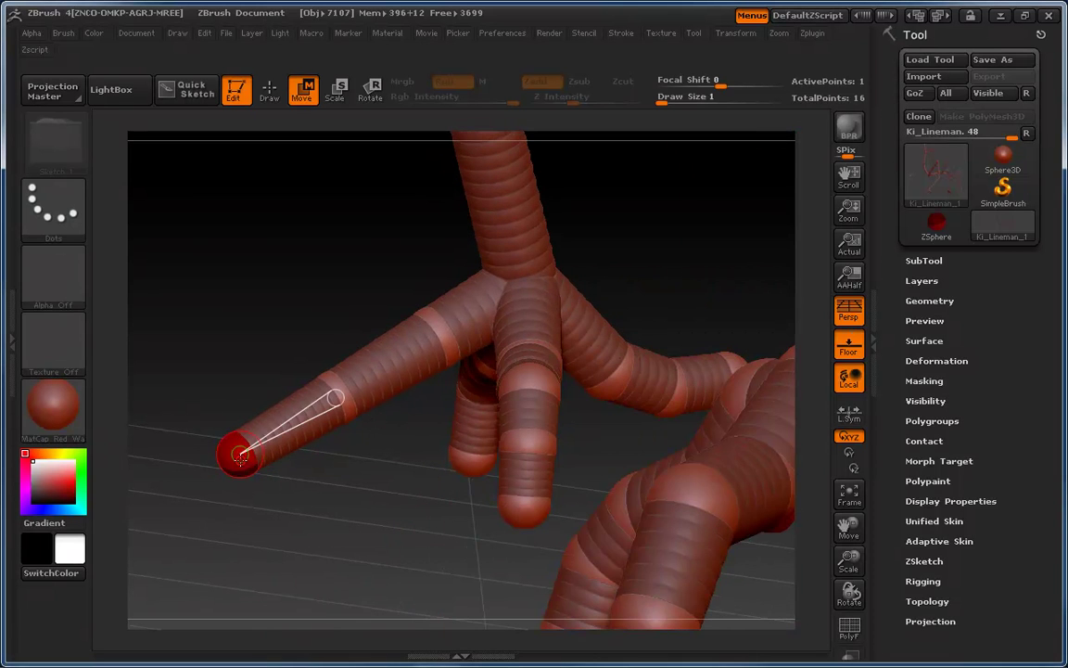
left_click_drag(269, 519, 436, 460)
left_click_drag(579, 437, 592, 291)
left_click_drag(477, 440, 260, 419)
- Insert joints in the outer and inner segments of the last toe and move them to arch it
key("q")
left_click_drag(250, 472, 312, 374)
left_click(238, 317)
key("w")
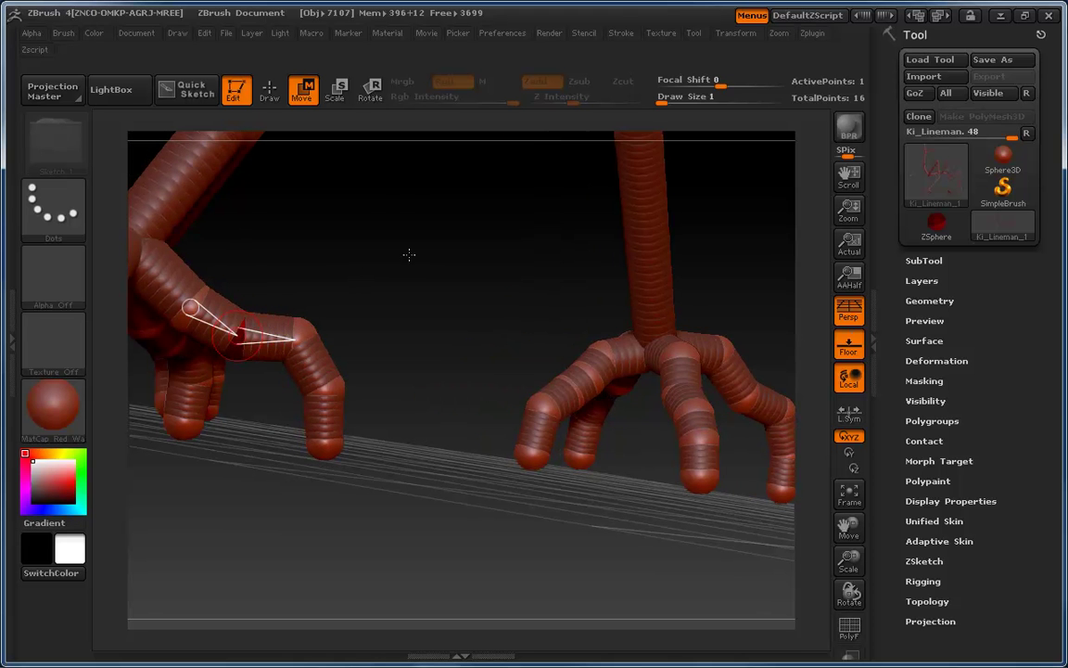
left_click_drag(420, 257, 591, 261)
left_click_drag(447, 454, 470, 430)
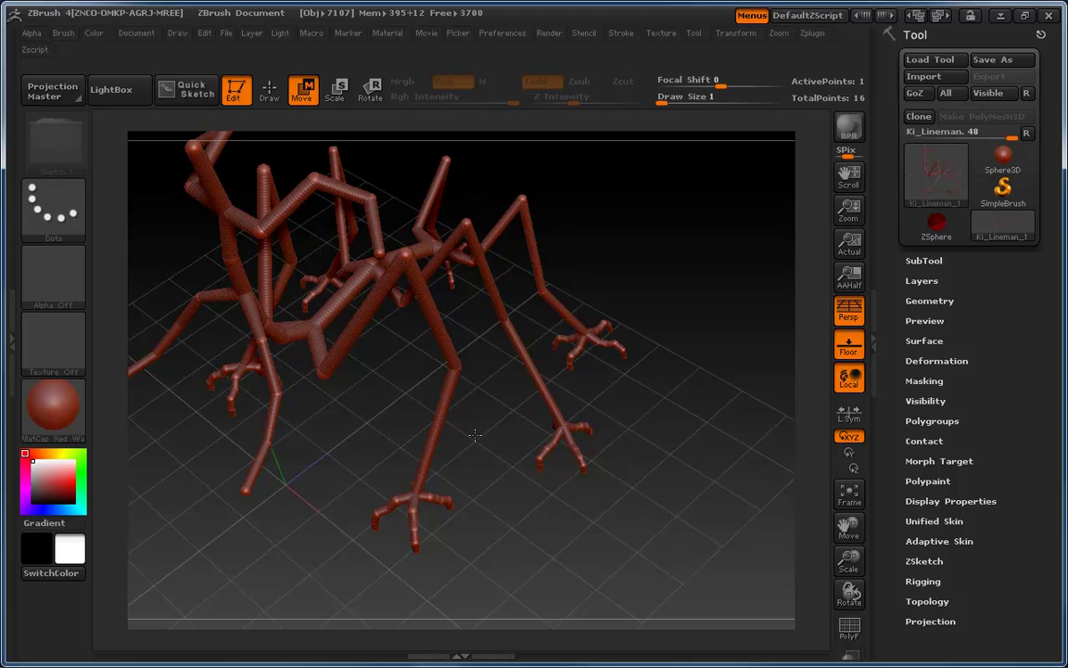
- Try to reposition a joint on the front-facing toe of the middle foot
left_click_drag(504, 436, 511, 522)
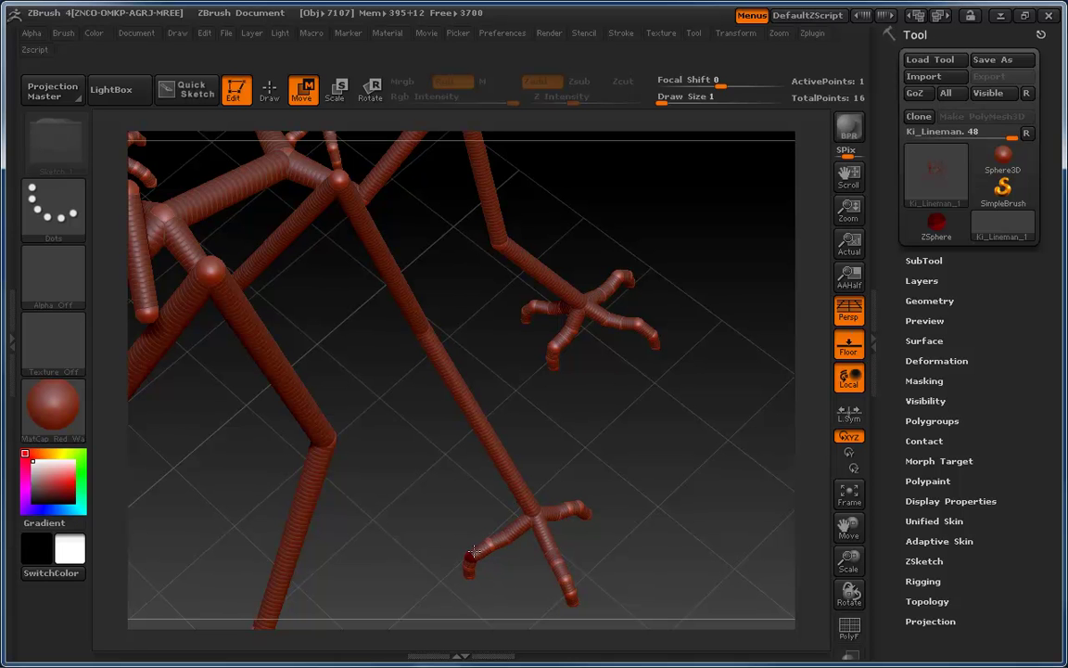
key("ctrl+z")
left_click_drag(492, 547, 508, 509)
key("ctrl+z")
- Adjust the joints and tip of the middle foot's front-facing toe so it arches and rests on the floor grid
left_click_drag(658, 541, 556, 494)
mouse_move(496, 533)
left_mouse_down()
mouse_move(503, 550)
mouse_move(521, 539)
mouse_move(496, 547)
left_mouse_up()
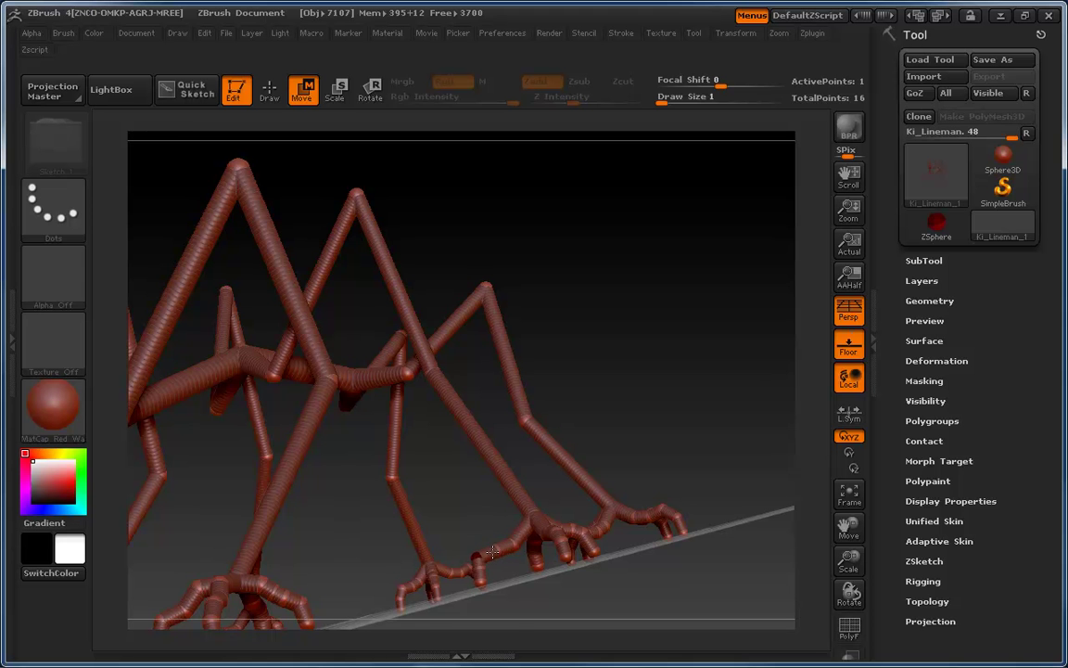
left_click_drag(469, 501, 326, 494)
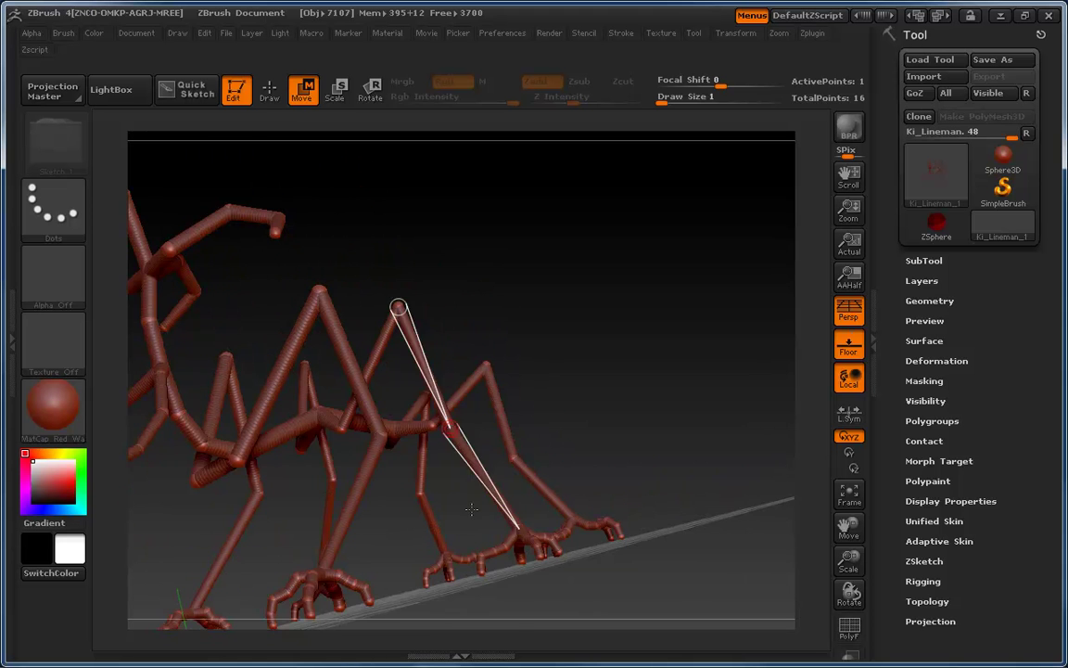
left_click_drag(471, 508, 625, 325)
left_click_drag(478, 386, 526, 287)
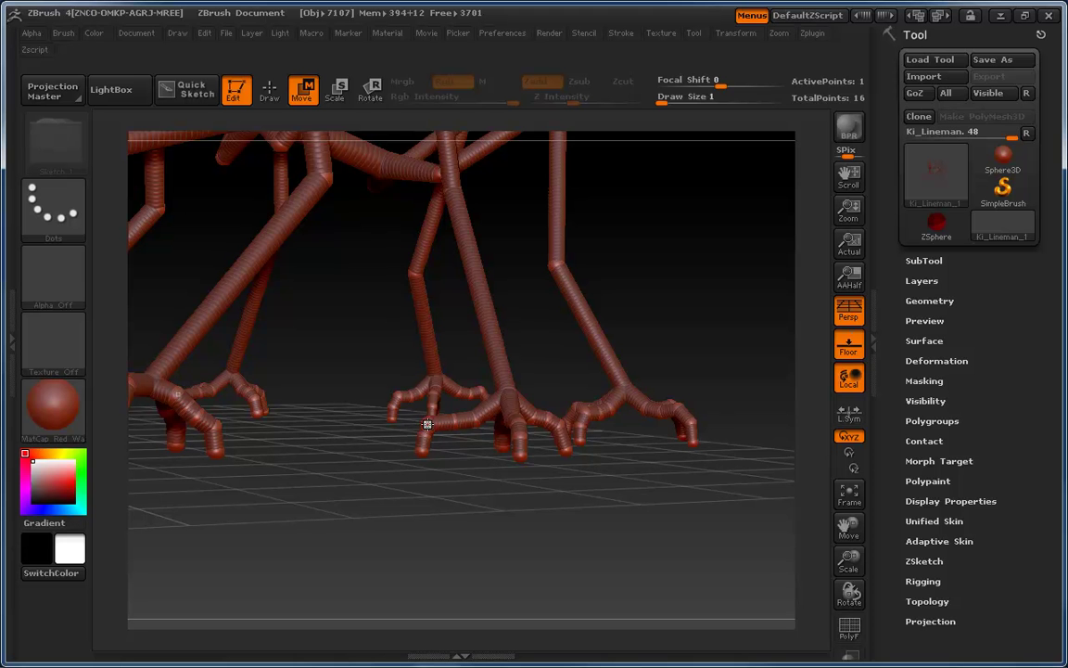
left_click_drag(482, 464, 416, 442)
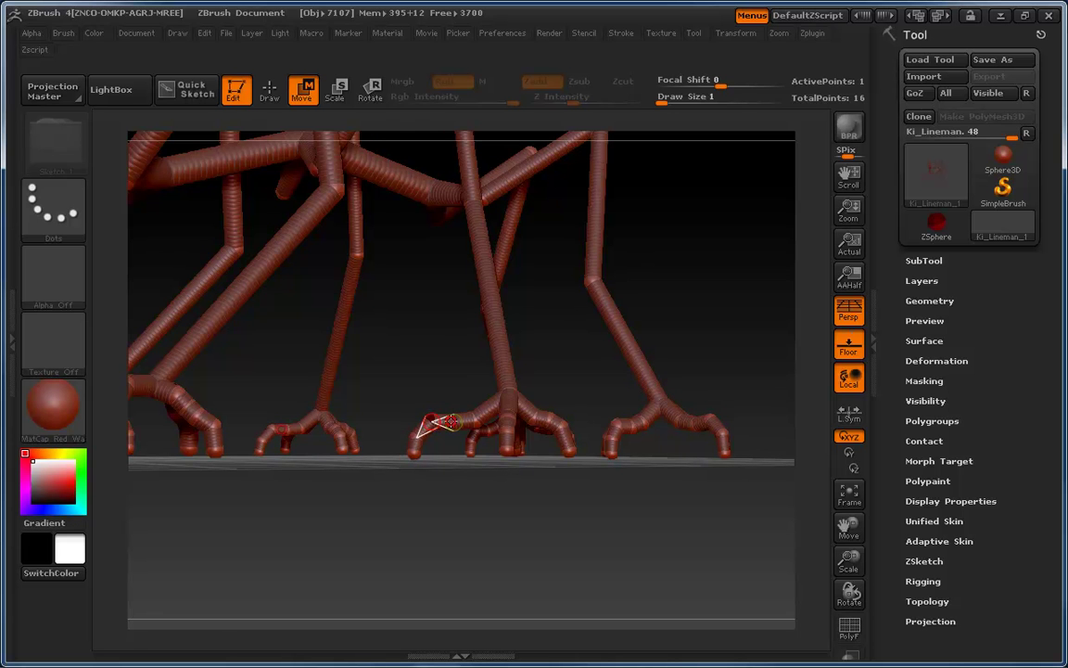
- Examine the feet from several sides and compare the armature with the Ki Lineman reference picture in the browser
left_click_drag(437, 389, 424, 277)
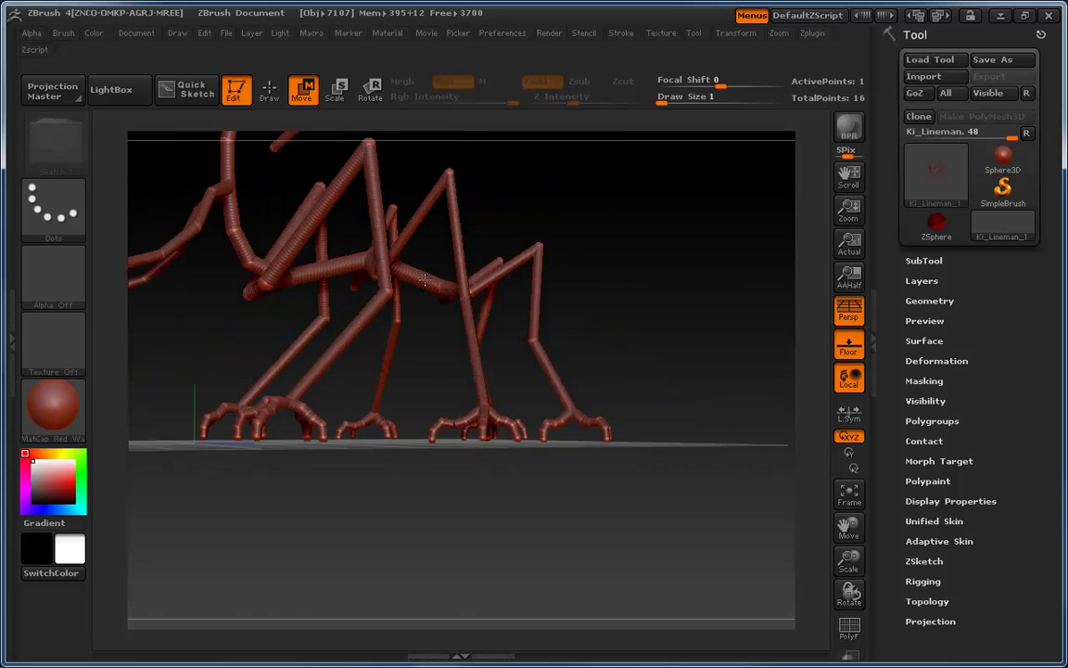
left_click_drag(701, 244, 645, 291)
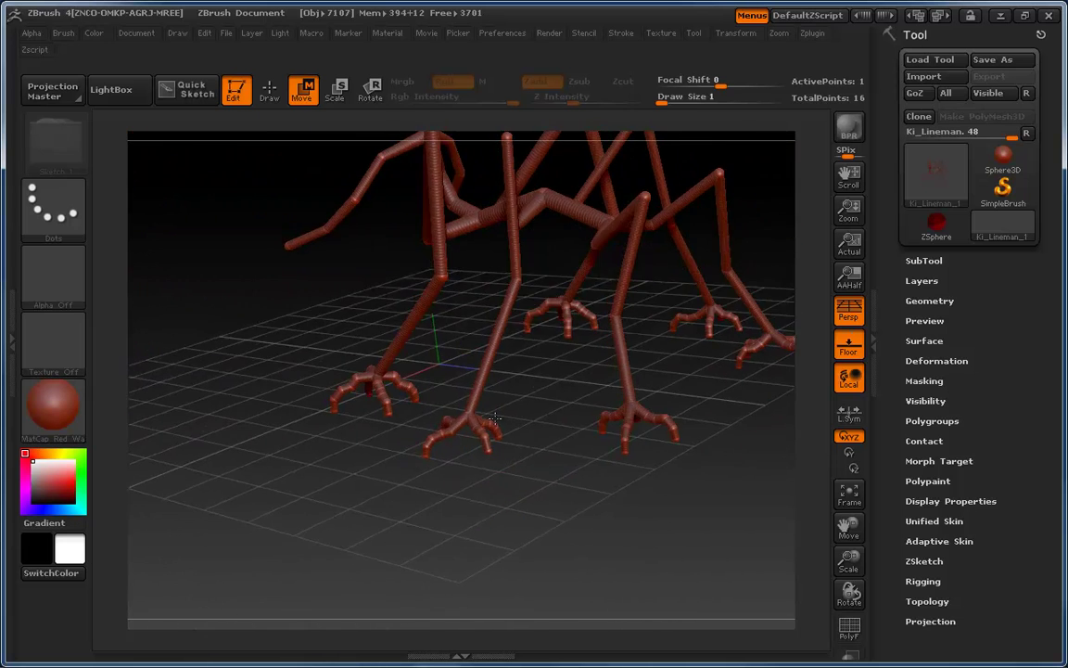
left_click_drag(444, 474, 463, 527)
left_click_drag(434, 436, 636, 388)
left_click_drag(383, 519, 690, 414)
left_click_drag(495, 441, 499, 456)
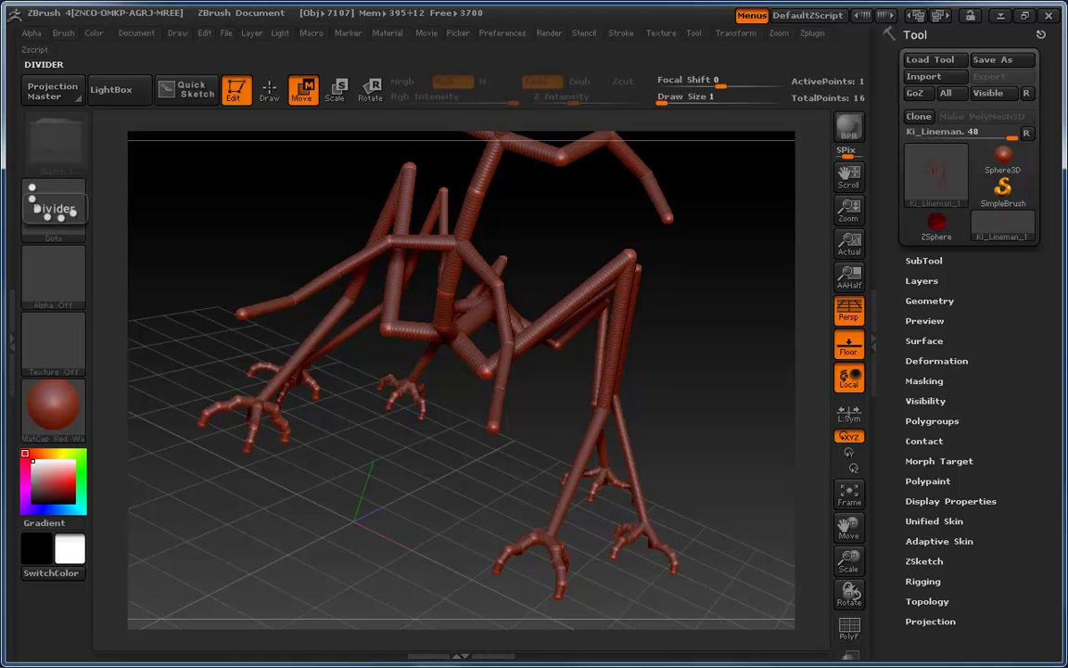
left_click_drag(1, 44, 599, 44)
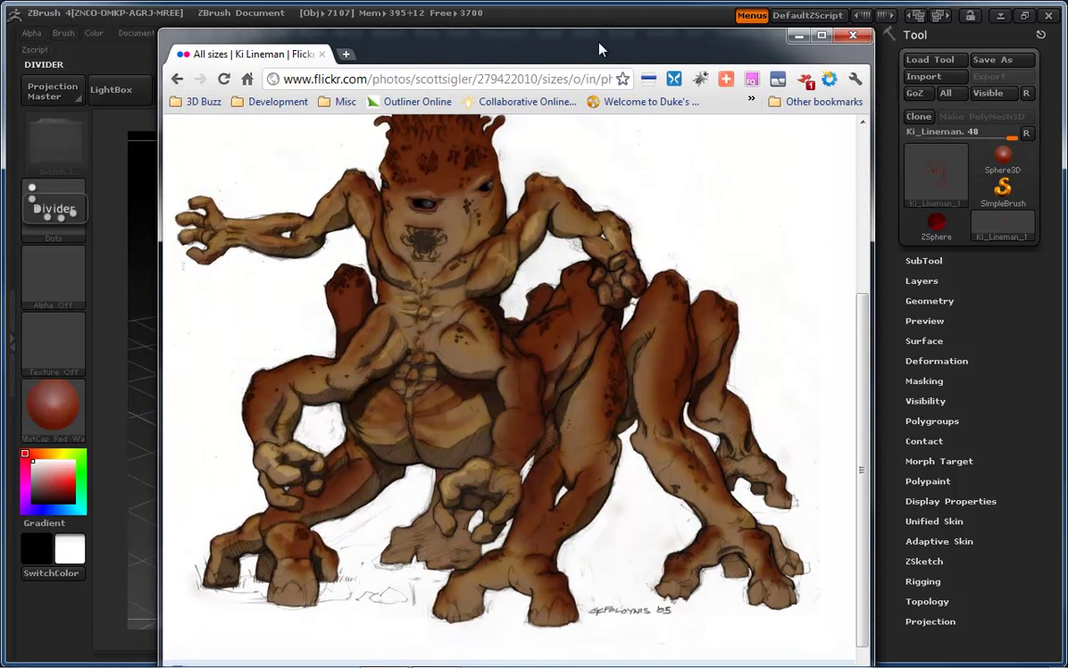
key("alt+Tab")
- Add two ZSpheres at the end of the lower arm and pull them out on opposite sides as the first fingers
left_click_drag(367, 481, 463, 460)
left_click_drag(370, 407, 483, 465, "alt")
key("q")
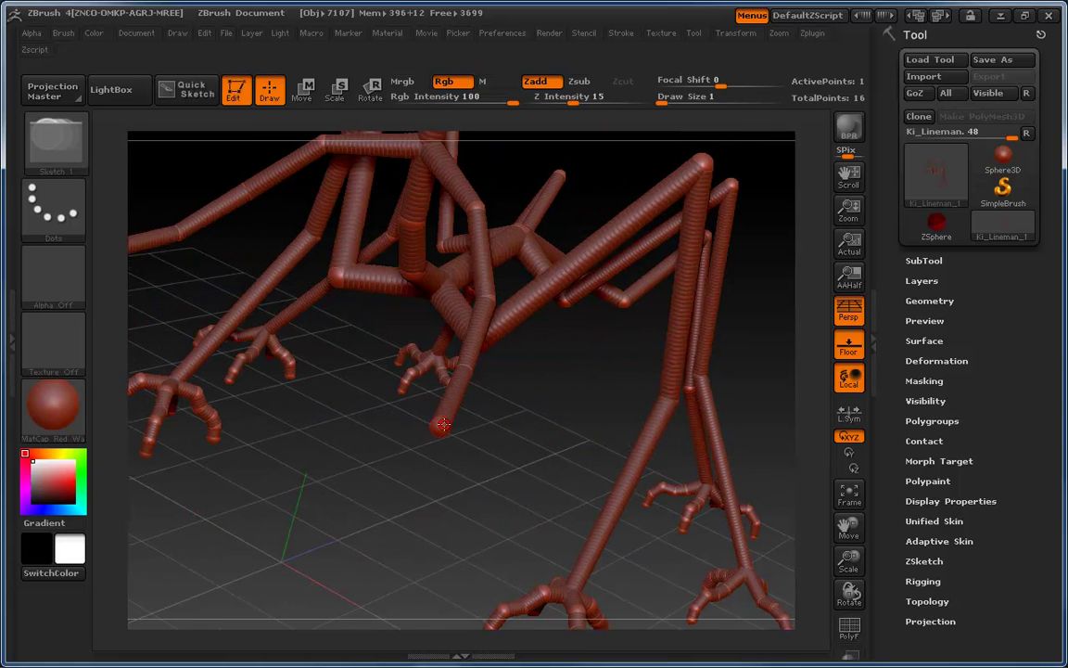
left_click_drag(444, 427, 484, 447)
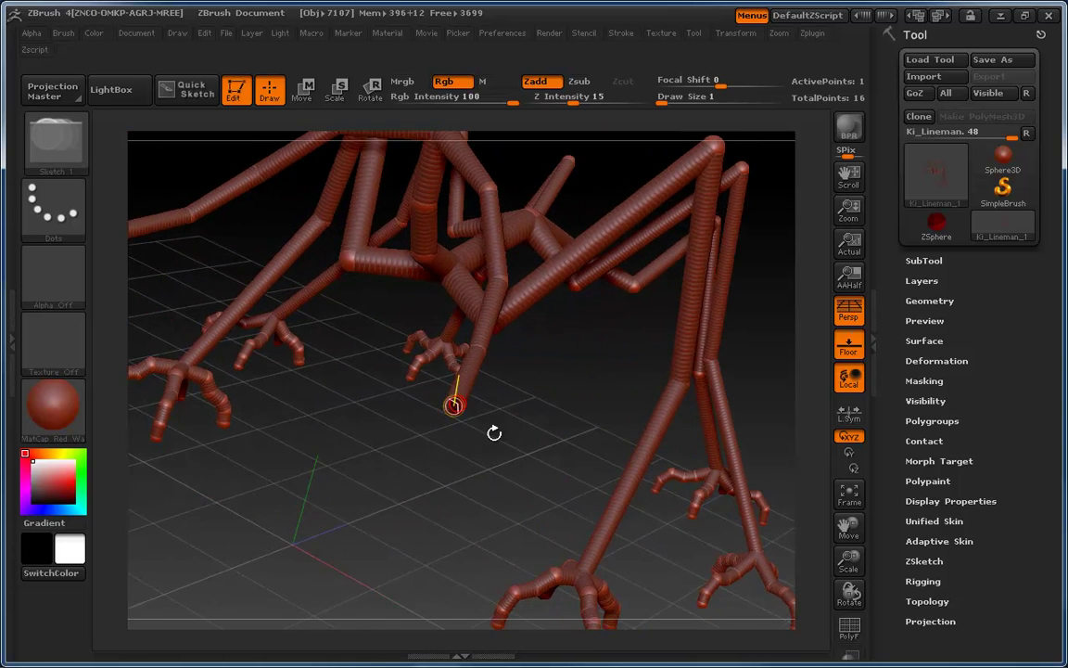
left_click_drag(512, 418, 519, 473, "alt")
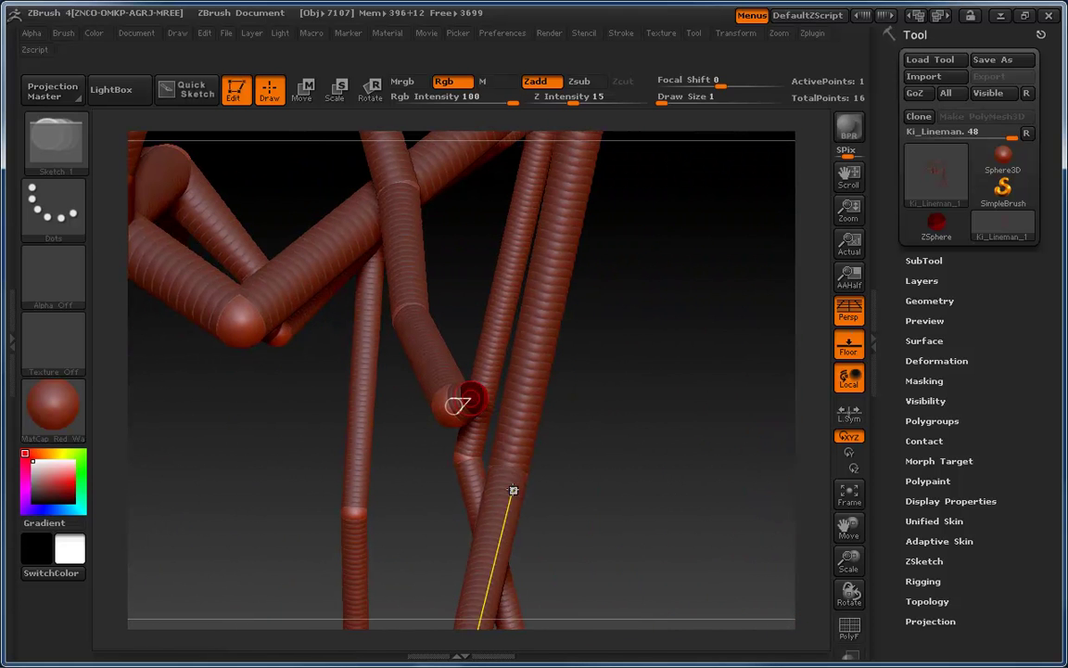
key("w")
left_click_drag(475, 398, 637, 346)
key("q")
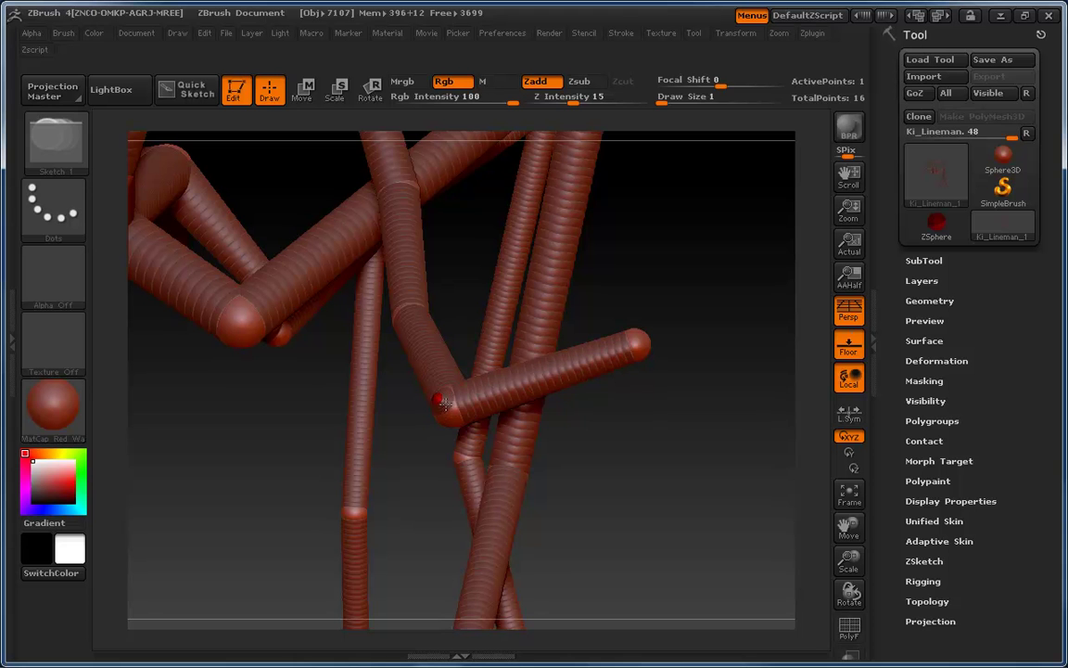
key("w")
mouse_move(438, 401)
left_mouse_down()
mouse_move(317, 348)
mouse_move(317, 298)
left_mouse_up()
- Add a third ZSphere at the end of the lower arm and pull it out as a finger
mouse_move(681, 496)
left_mouse_down()
mouse_move(584, 487)
mouse_move(568, 473)
left_mouse_up()
key("q")
left_click(447, 430)
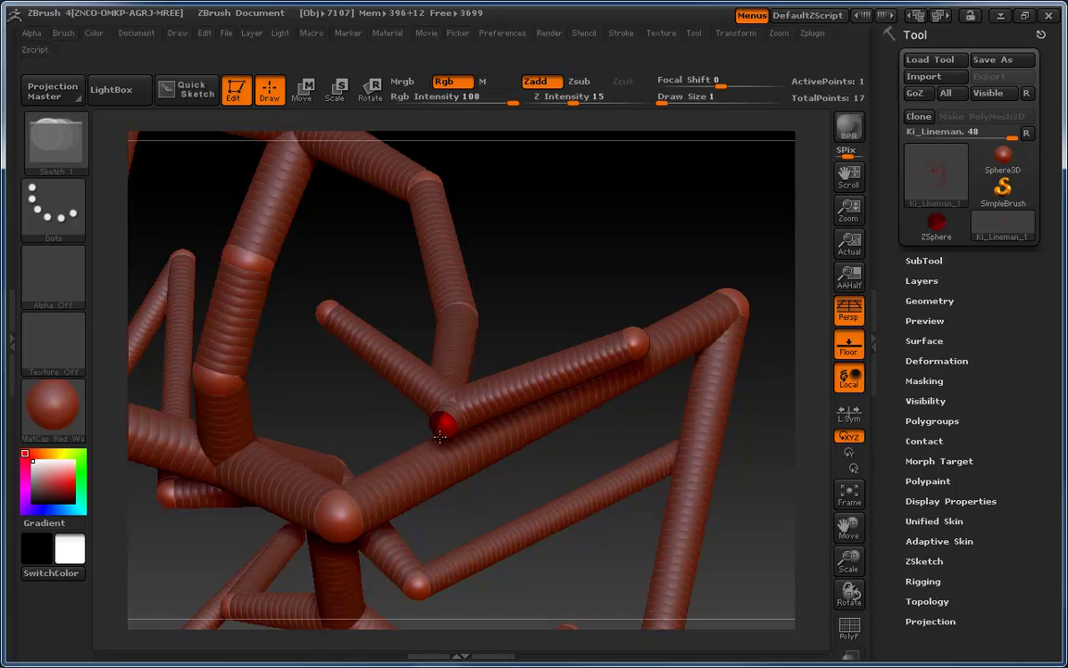
key("w")
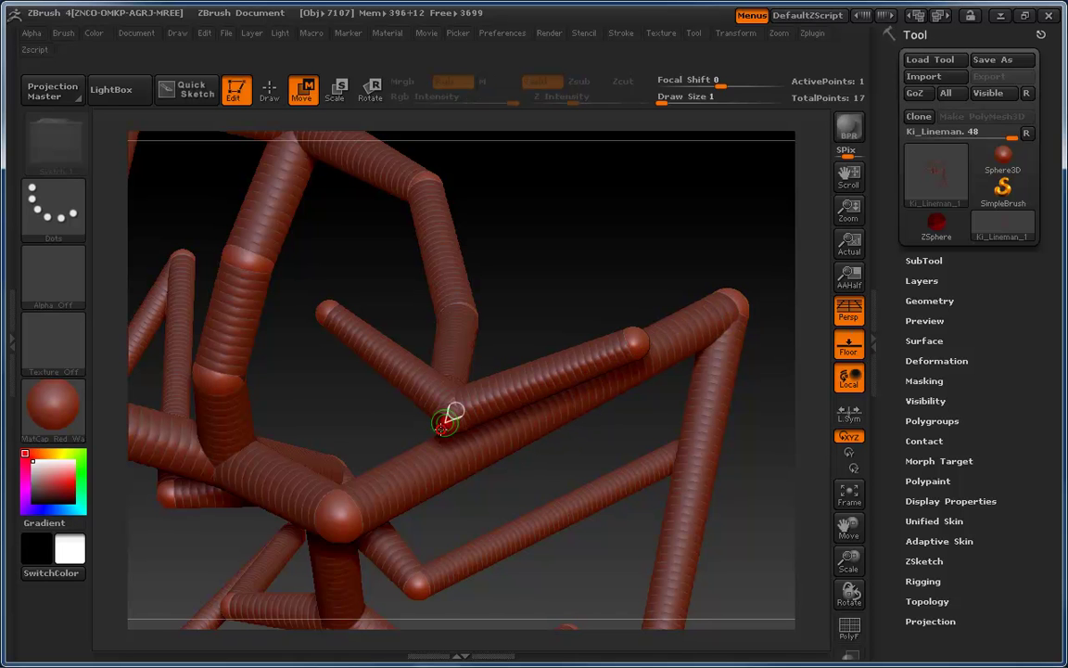
left_click_drag(442, 425, 327, 482)
- Add a fourth ZSphere at the end of the lower arm and pull it out as a finger opposite the others
left_click_drag(556, 505, 463, 428)
key("q")
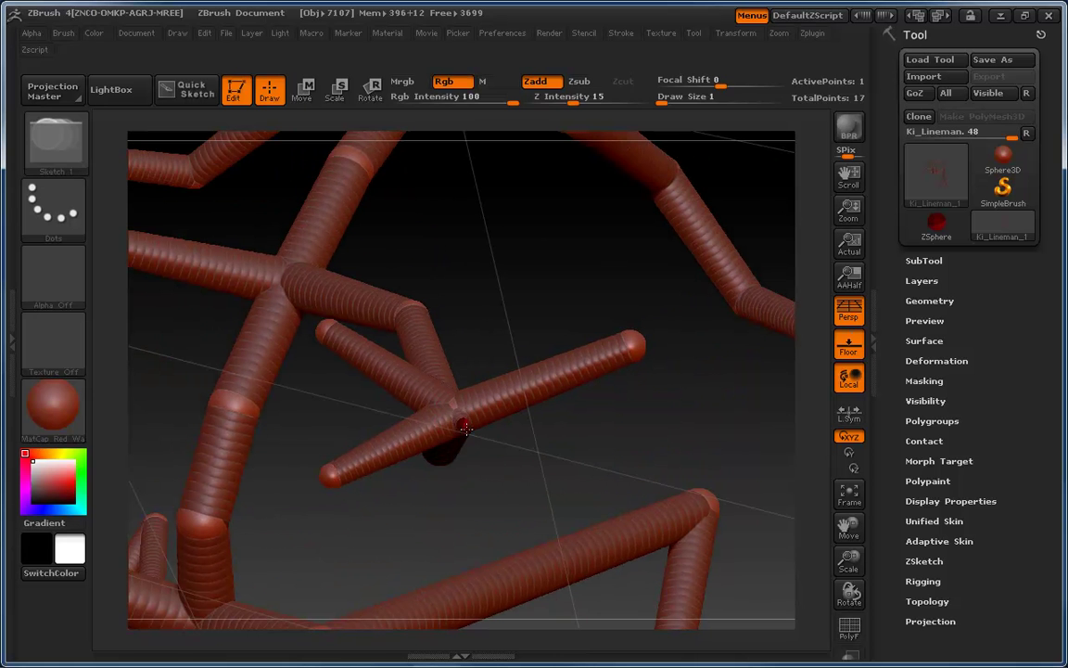
mouse_move(548, 436)
left_mouse_down()
mouse_move(584, 486)
mouse_move(522, 451)
mouse_move(560, 536)
left_mouse_up()
key("w")
- Reposition the tips of the four straight fingers so they spread evenly around the end of the lower arm
left_click_drag(316, 314, 393, 269)
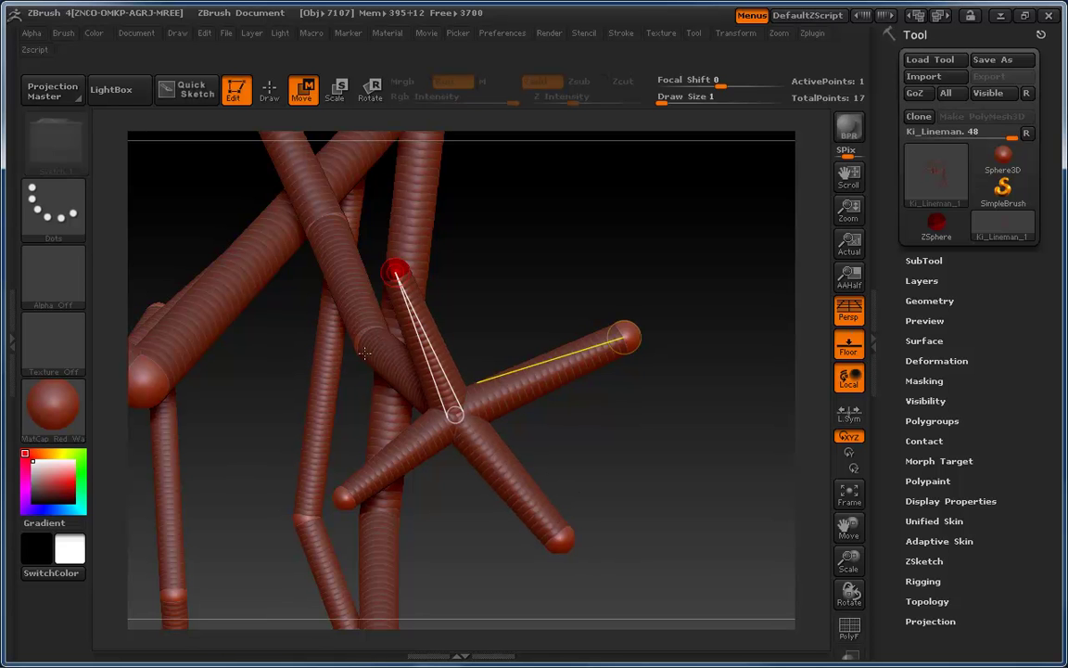
left_click_drag(628, 336, 631, 327)
left_click_drag(561, 539, 574, 554)
left_click_drag(629, 444, 473, 420, "alt")
left_click_drag(509, 258, 480, 341)
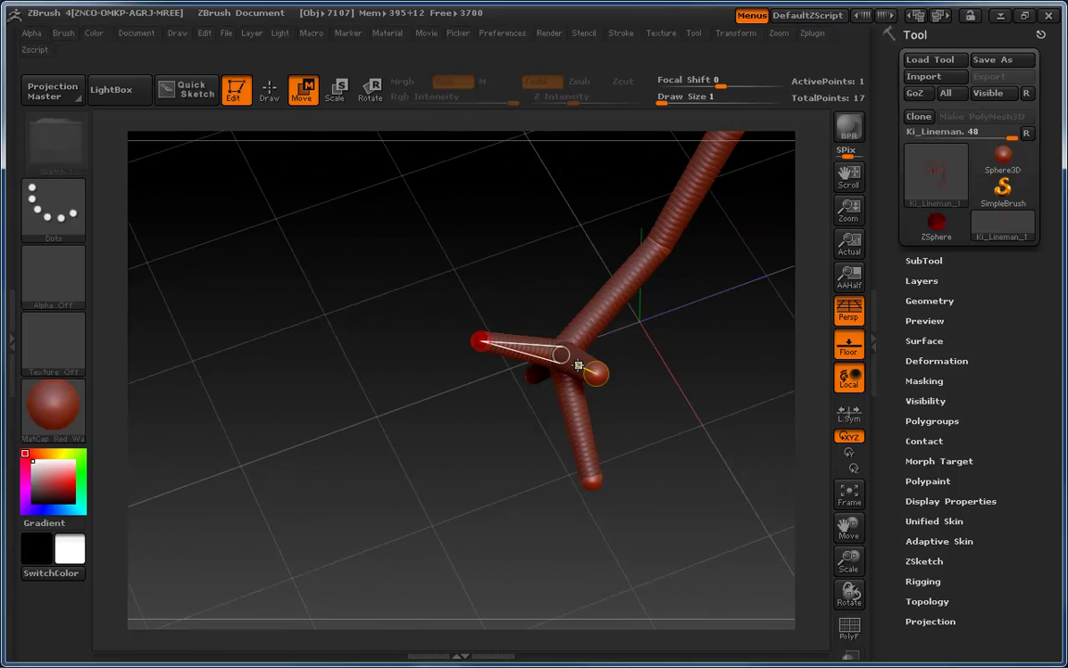
left_click_drag(583, 367, 593, 449)
left_click_drag(445, 422, 565, 431)
left_click_drag(492, 408, 660, 450)
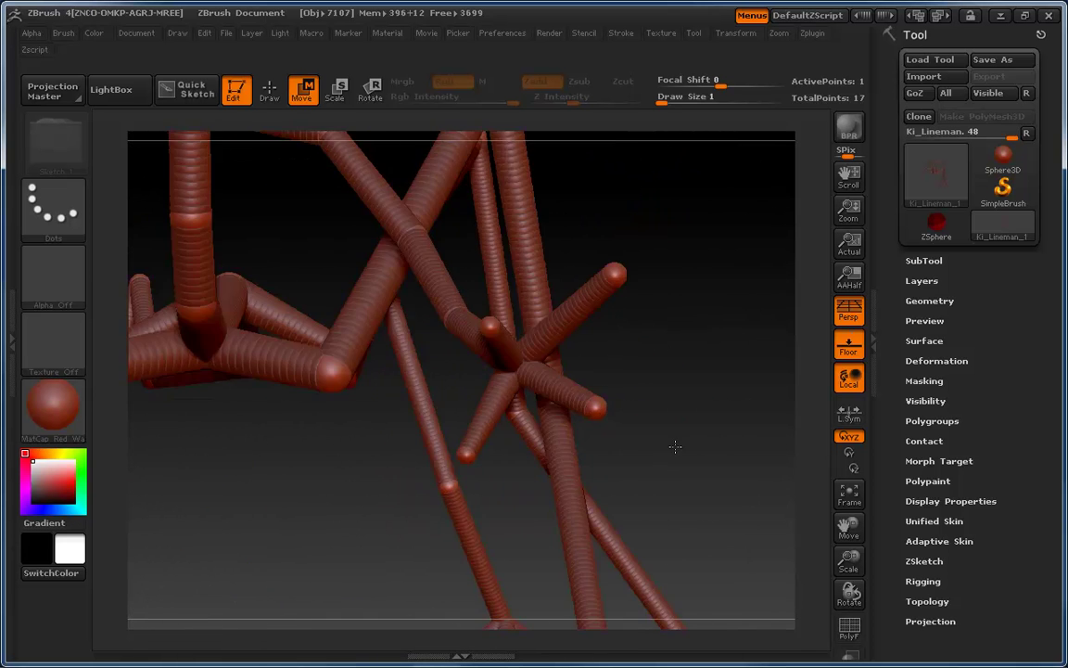
left_click_drag(719, 417, 598, 410)
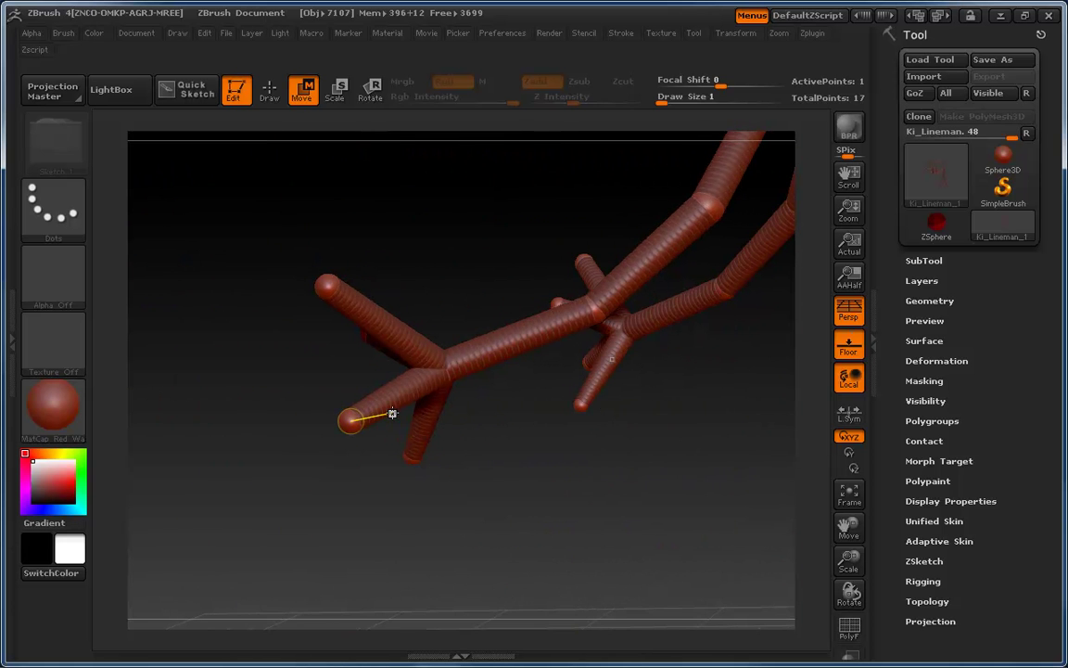
- Insert two joints in the uppermost finger and move its joints and tip so it hooks downward
key("q")
key("q")
left_click_drag(425, 358, 309, 284)
key("w")
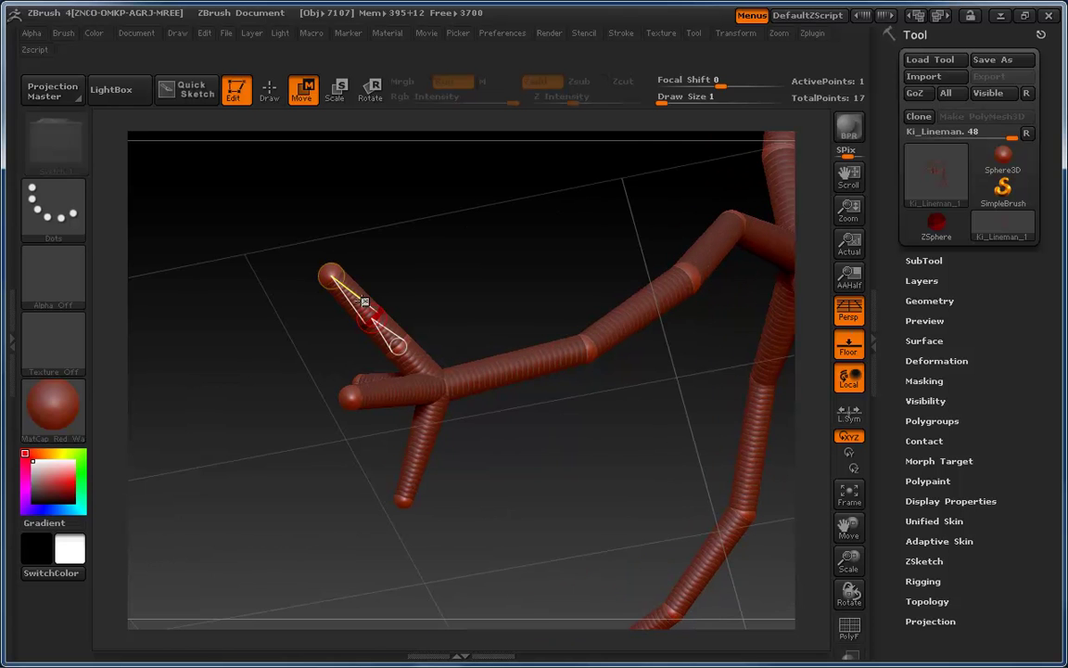
left_click_drag(380, 317, 390, 283)
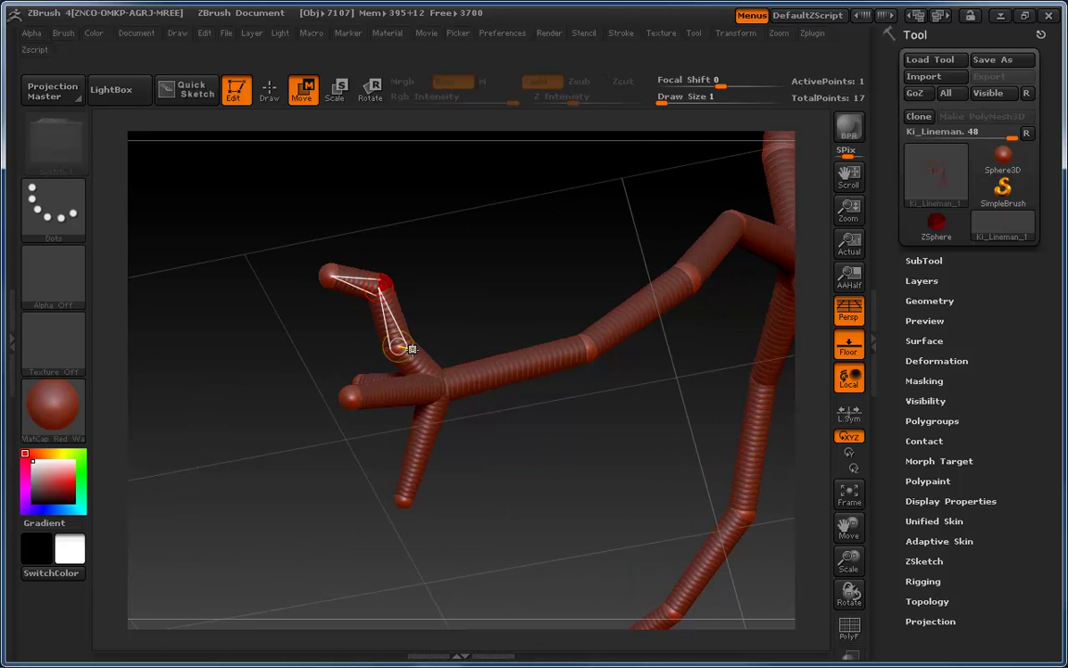
left_click_drag(402, 350, 426, 339)
left_click_drag(347, 284, 341, 332)
left_click_drag(370, 280, 360, 286)
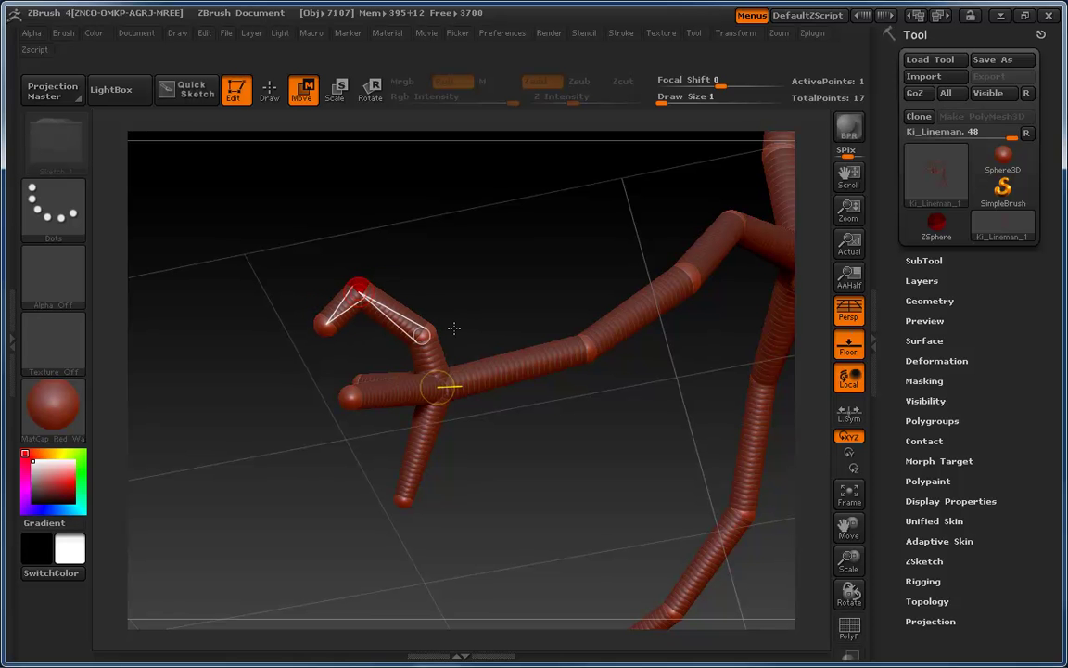
- Realign the tip and outer knuckle of the hooked finger as seen from the front of the hand
left_click_drag(278, 454, 421, 481)
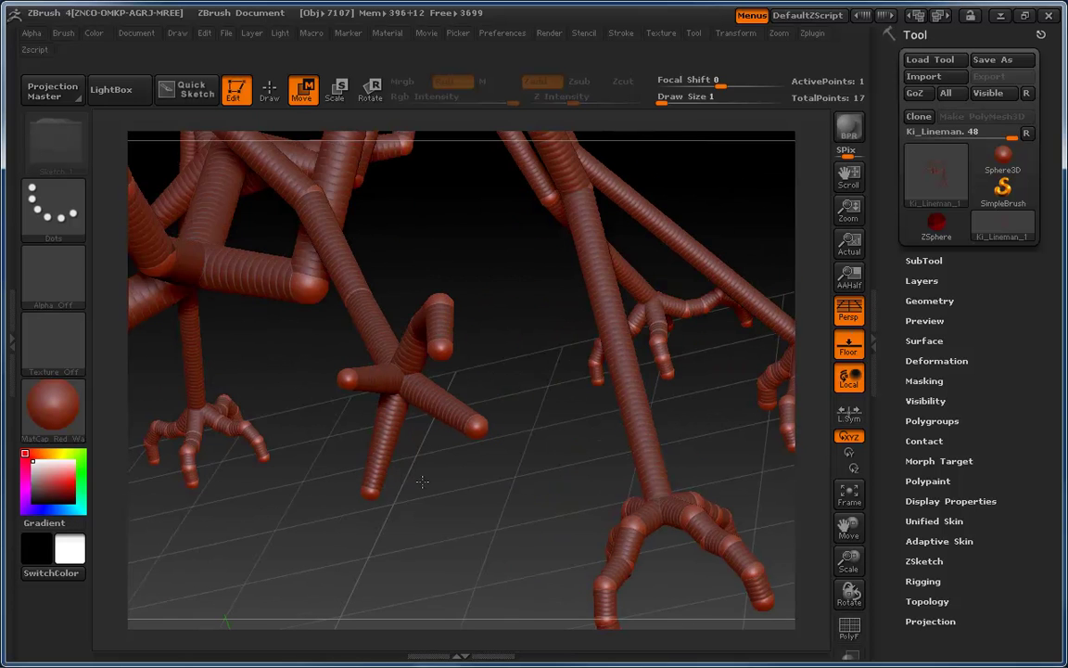
left_click_drag(440, 358, 419, 348)
left_click_drag(444, 301, 433, 298)
- Insert joints in the second finger, beside the hooked one, and move its joints and tip so it curls
left_click_drag(382, 237, 478, 366)
mouse_move(492, 467)
left_mouse_down()
mouse_move(487, 427)
mouse_move(409, 471)
mouse_move(432, 390)
mouse_move(441, 423)
mouse_move(406, 449)
left_mouse_up()
key("q")
left_click(448, 337)
key("w")
left_click_drag(417, 322, 450, 315)
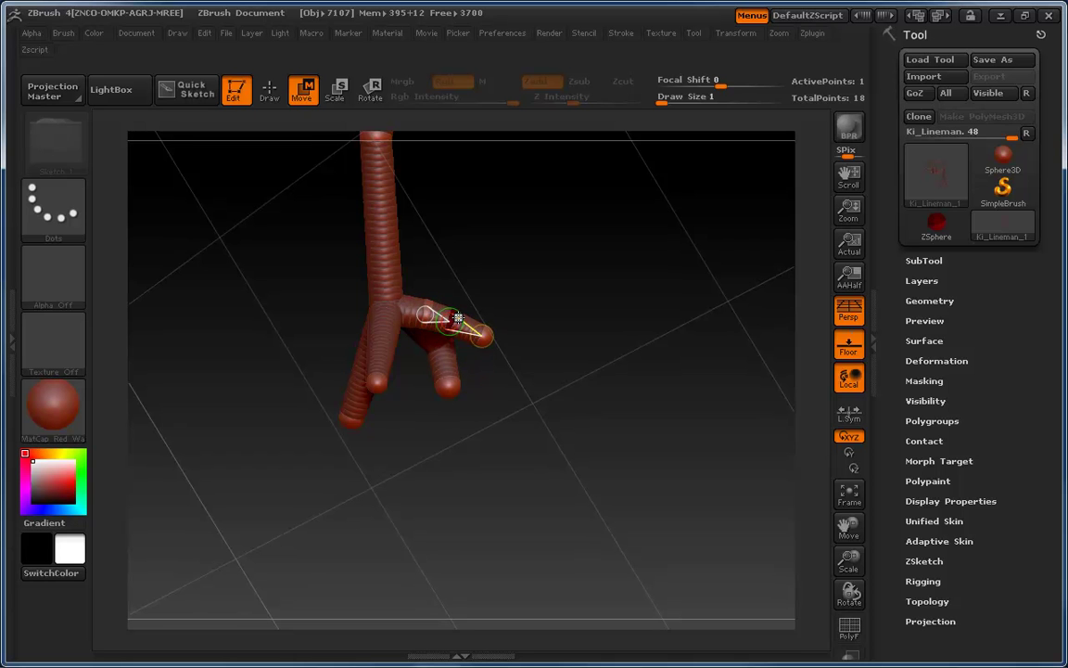
left_click_drag(455, 306, 456, 458)
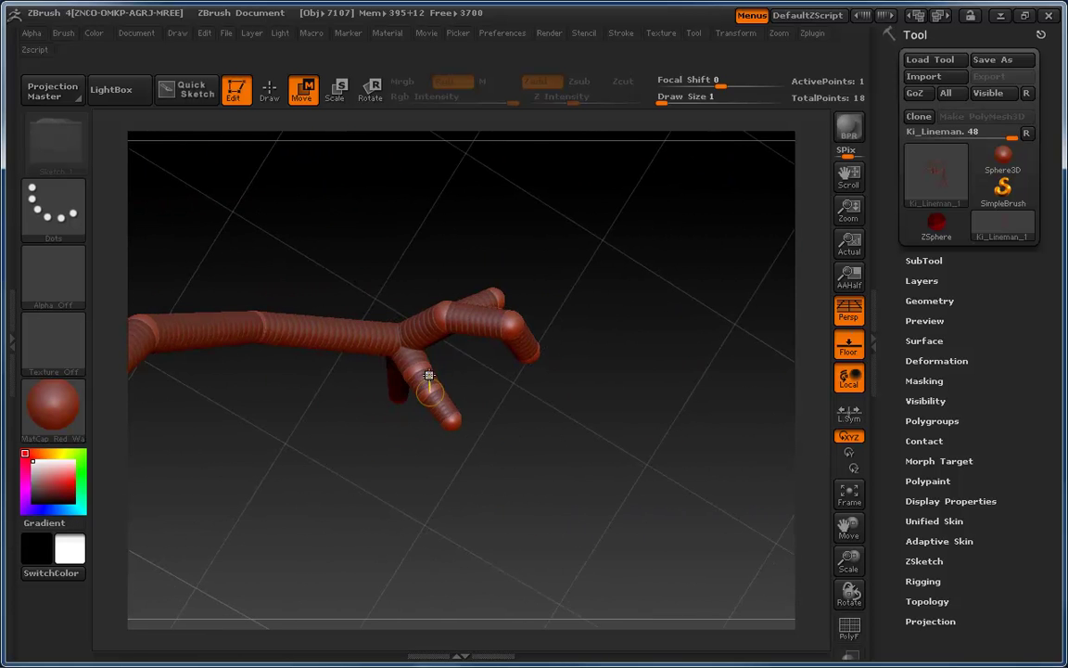
left_click_drag(424, 381, 433, 391)
left_click_drag(491, 417, 521, 299)
left_click_drag(445, 394, 460, 451)
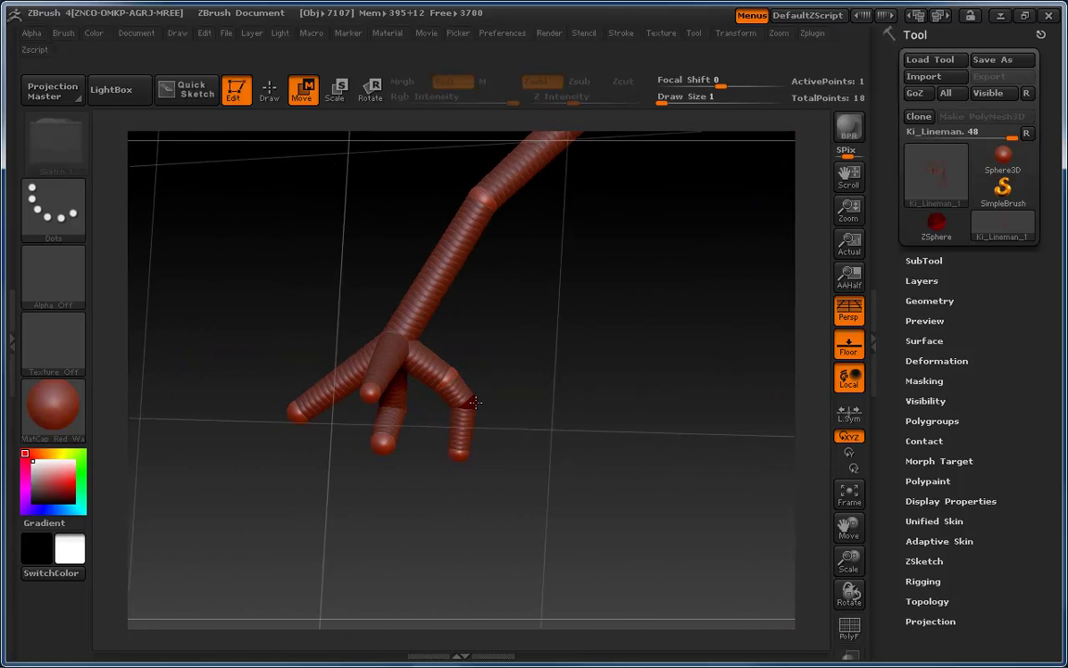
- Insert joints in the two remaining fingers and bend them inward so the hand forms a grasping claw
mouse_move(547, 343)
left_mouse_down()
mouse_move(396, 354)
mouse_move(468, 422)
mouse_move(463, 394)
mouse_move(460, 446)
left_mouse_up()
mouse_move(399, 422)
left_mouse_down()
mouse_move(385, 284)
mouse_move(443, 417)
left_mouse_up()
key("q")
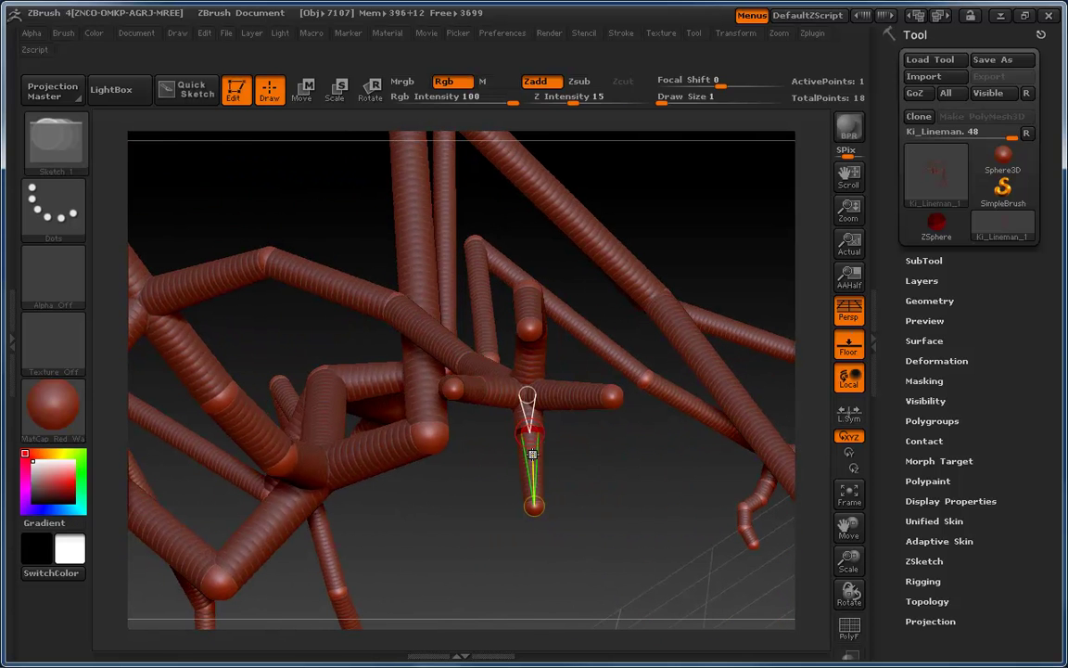
left_click_drag(578, 461, 501, 486)
key("w")
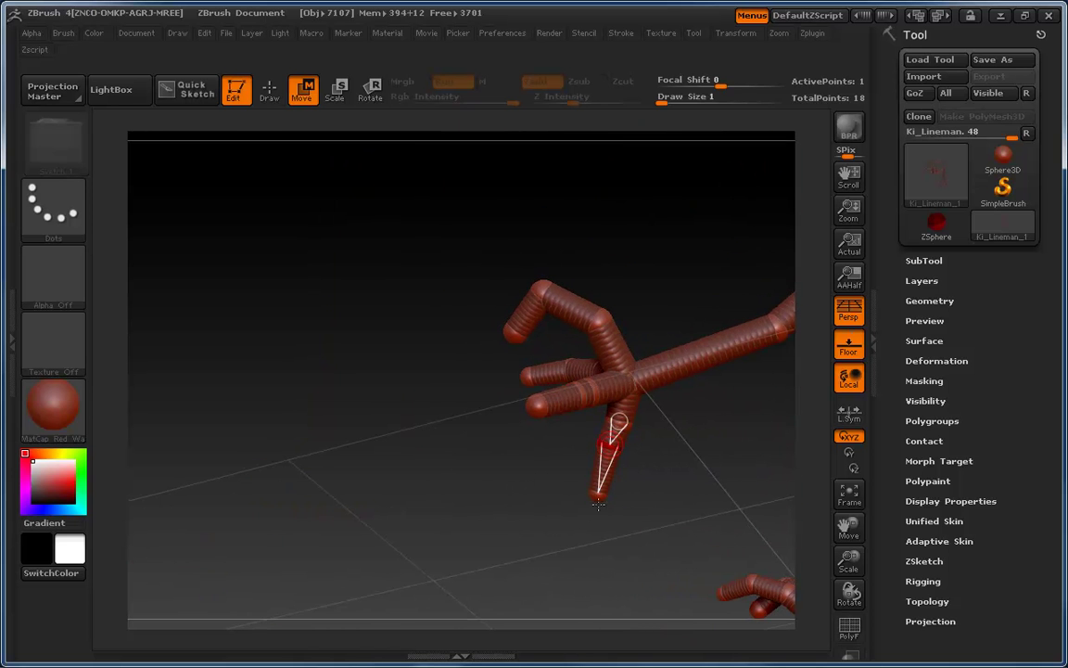
left_click_drag(598, 503, 550, 436)
left_click_drag(483, 496, 564, 496)
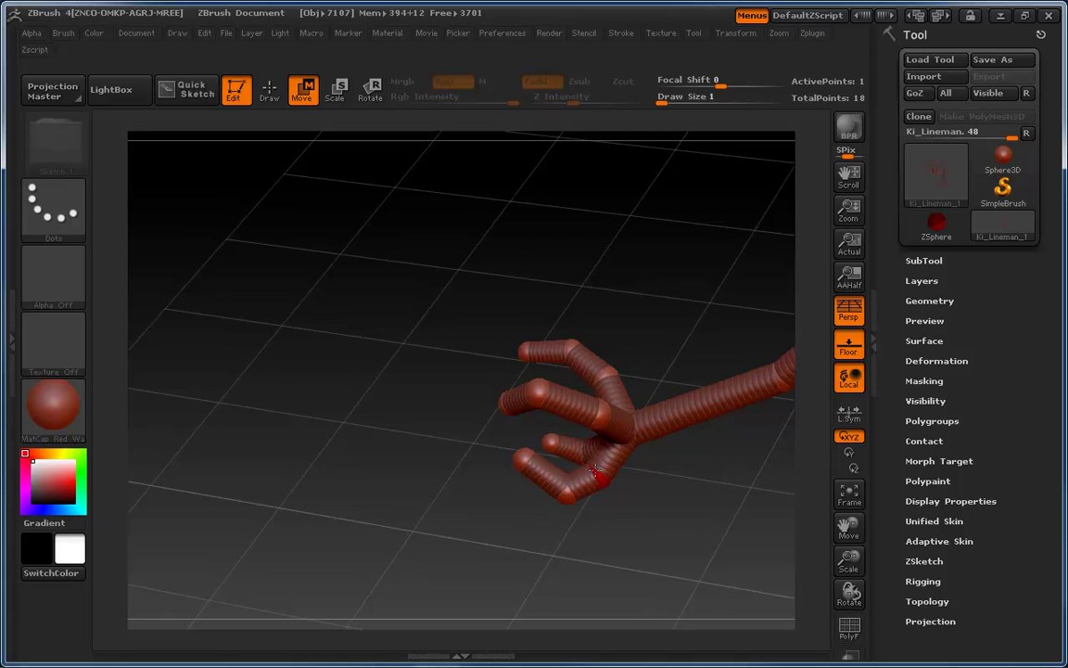
- Reposition the base joint and tip of the lower finger to refine its inward curl
left_click_drag(619, 465, 536, 454)
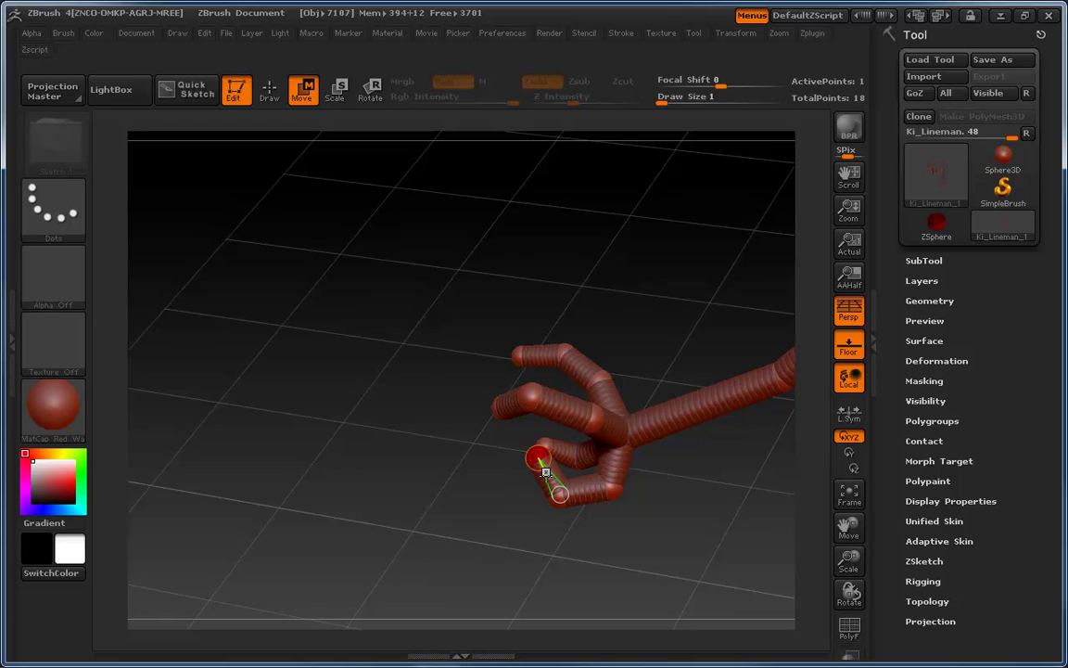
mouse_move(612, 500)
left_mouse_down()
mouse_move(677, 492)
mouse_move(605, 480)
left_mouse_up()
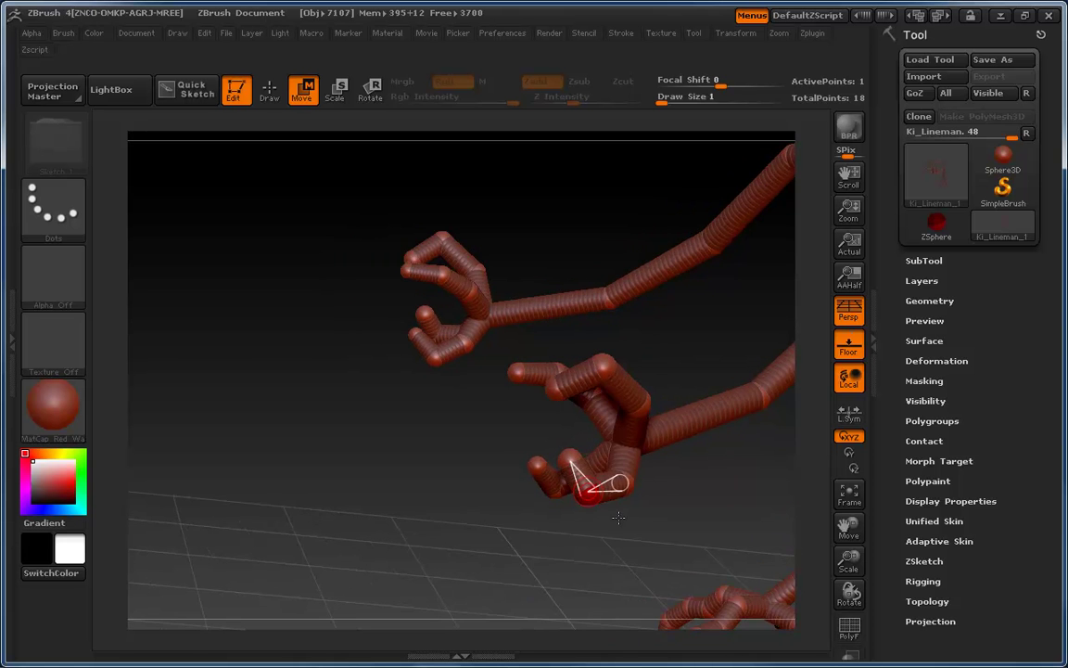
left_click_drag(620, 536, 579, 538)
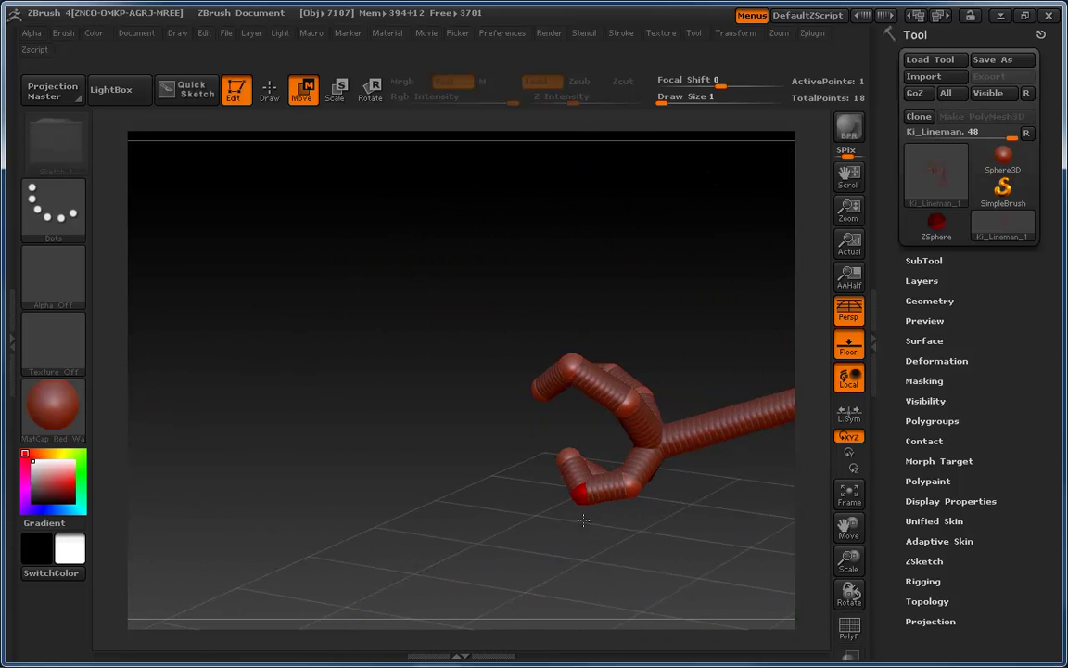
- Try to rotate the lower fingers of the clawed hand about their joints
key("r")
left_click_drag(612, 503, 683, 569)
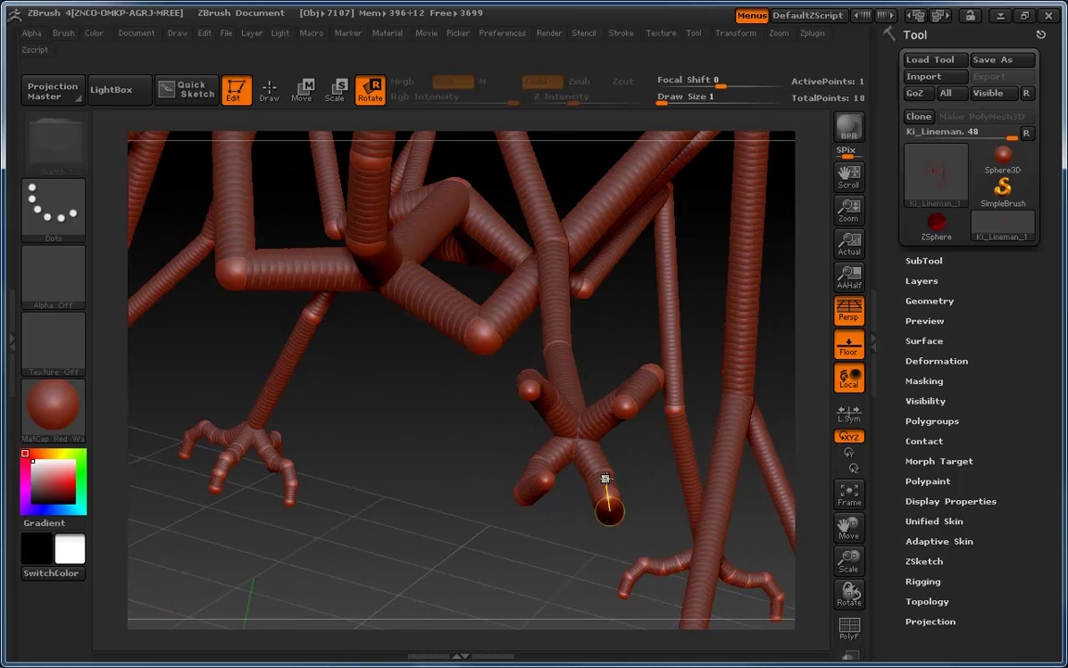
left_click_drag(595, 524, 564, 483)
left_click_drag(562, 561, 589, 567)
key("ctrl+z")
key("ctrl+z")
key("ctrl+z")
key("ctrl+z")
key("ctrl+z")
key("ctrl+shift+z")
key("ctrl+shift+z")
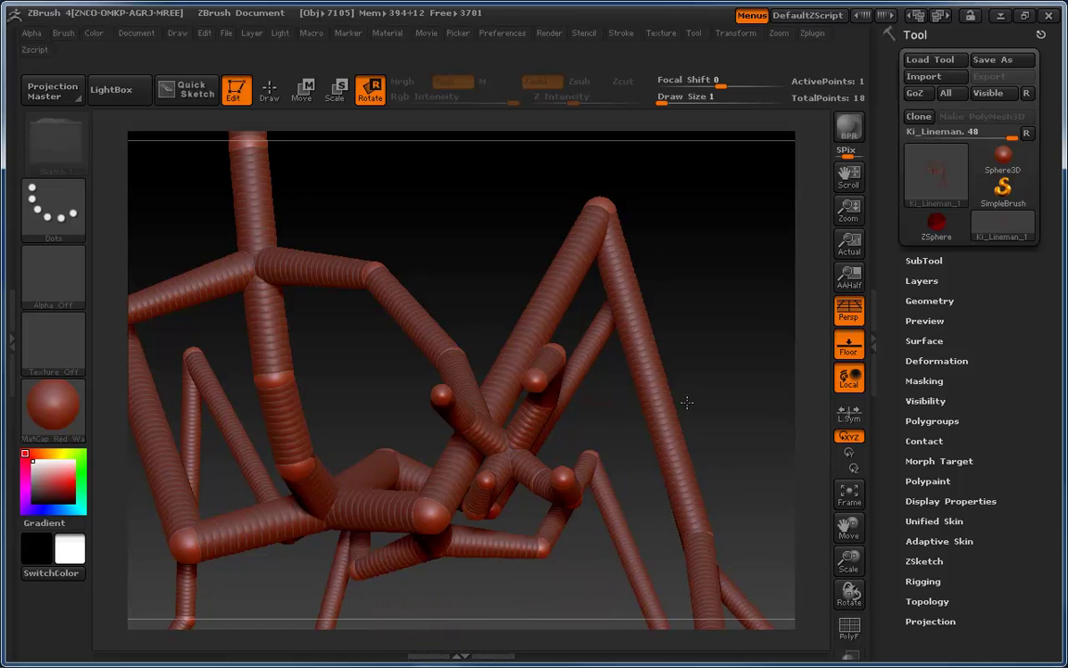
- Shift the outer knuckle of the lower finger slightly toward the arm
left_click_drag(746, 300, 493, 368)
left_click_drag(327, 348, 638, 371)
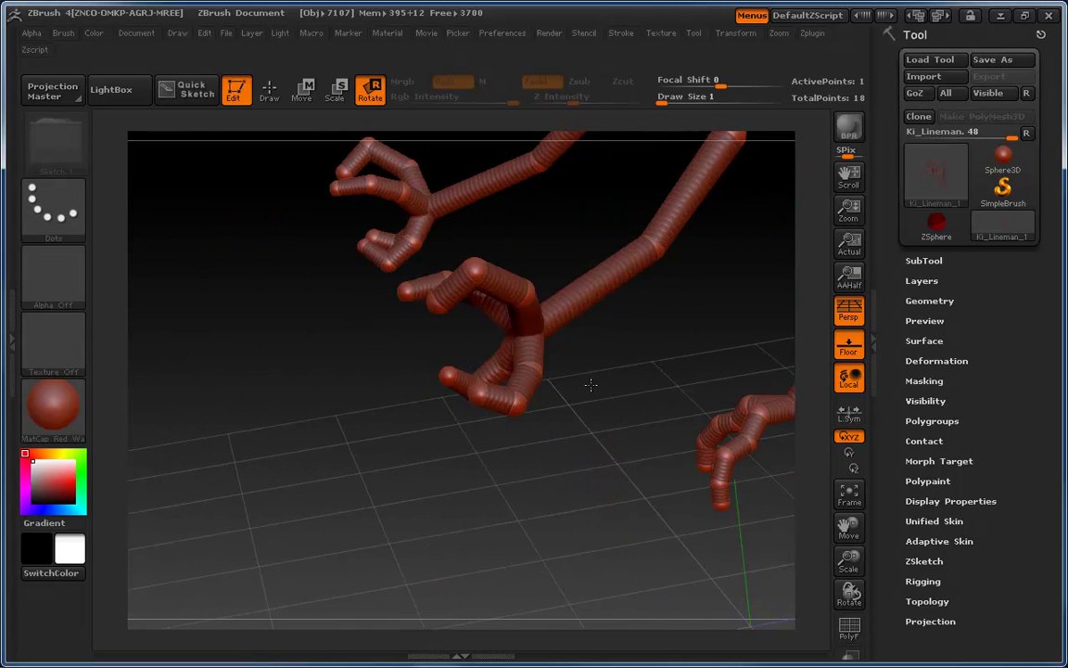
left_click_drag(576, 390, 548, 501)
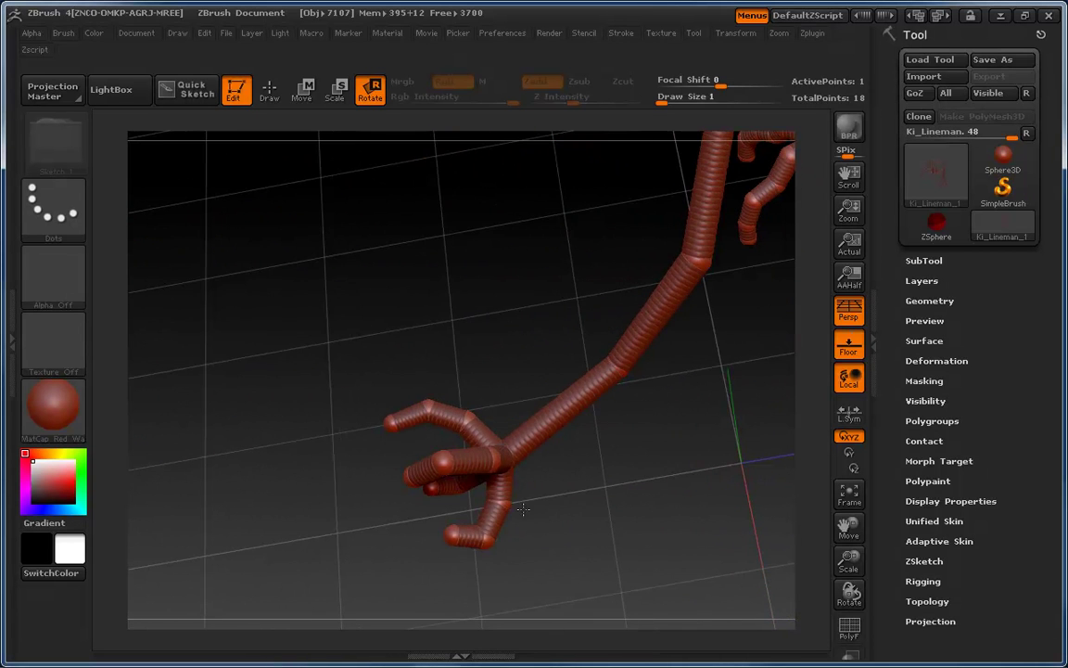
key("w")
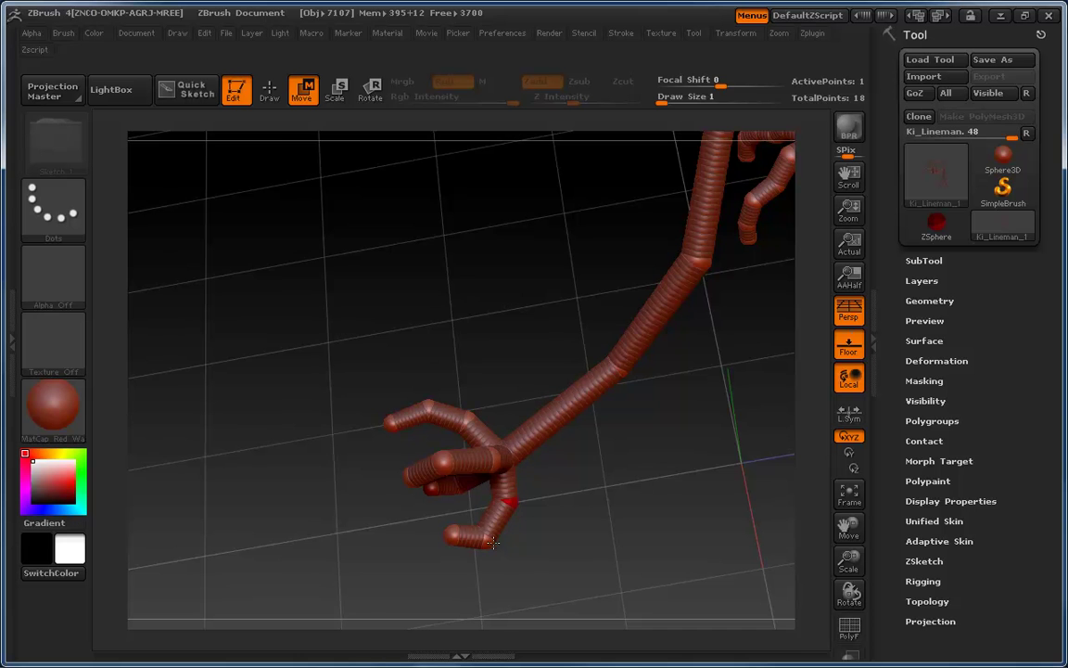
left_click_drag(489, 540, 496, 538)
left_click_drag(379, 561, 470, 448)
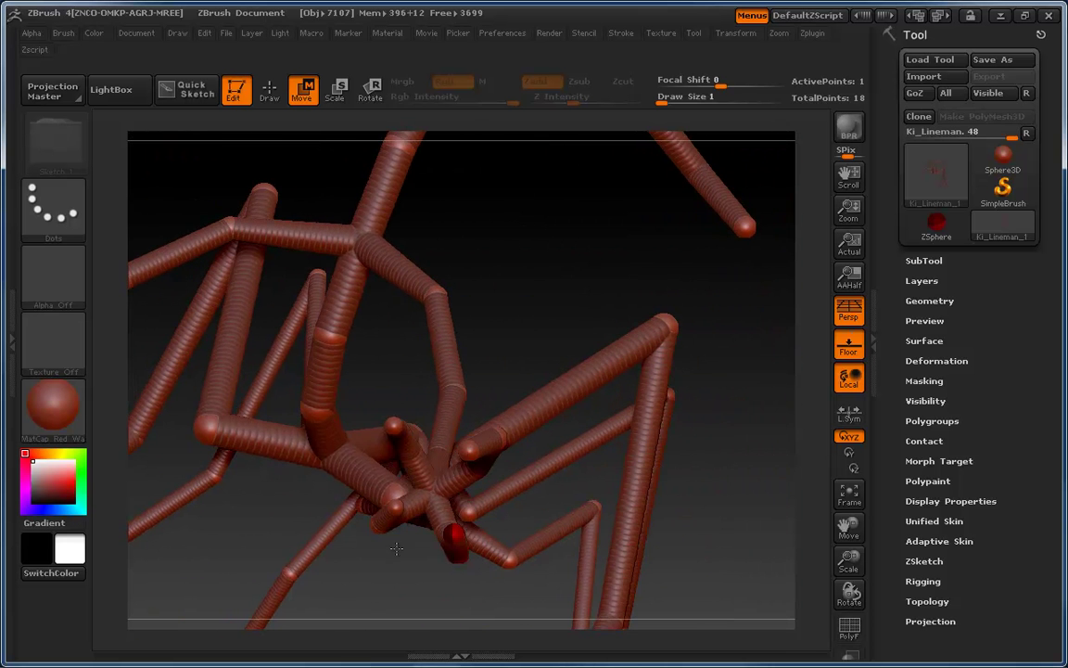
- Try to move the middle joint of one of the lower fingers
left_click_drag(396, 551, 410, 563)
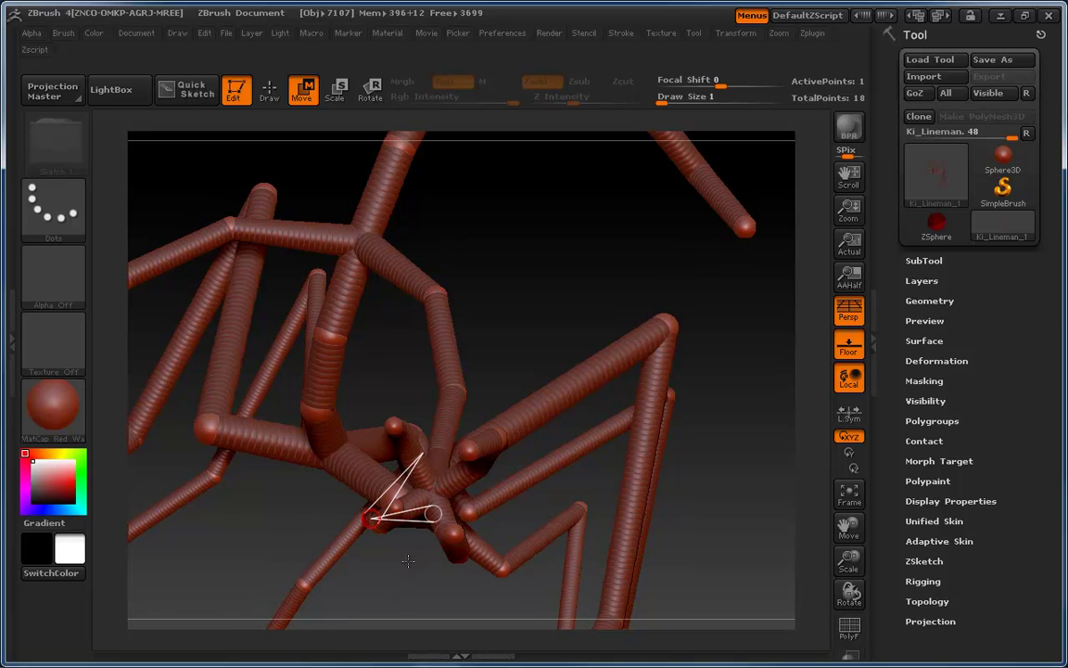
key("ctrl+z")
left_click_drag(405, 563, 407, 572)
key("ctrl+z")
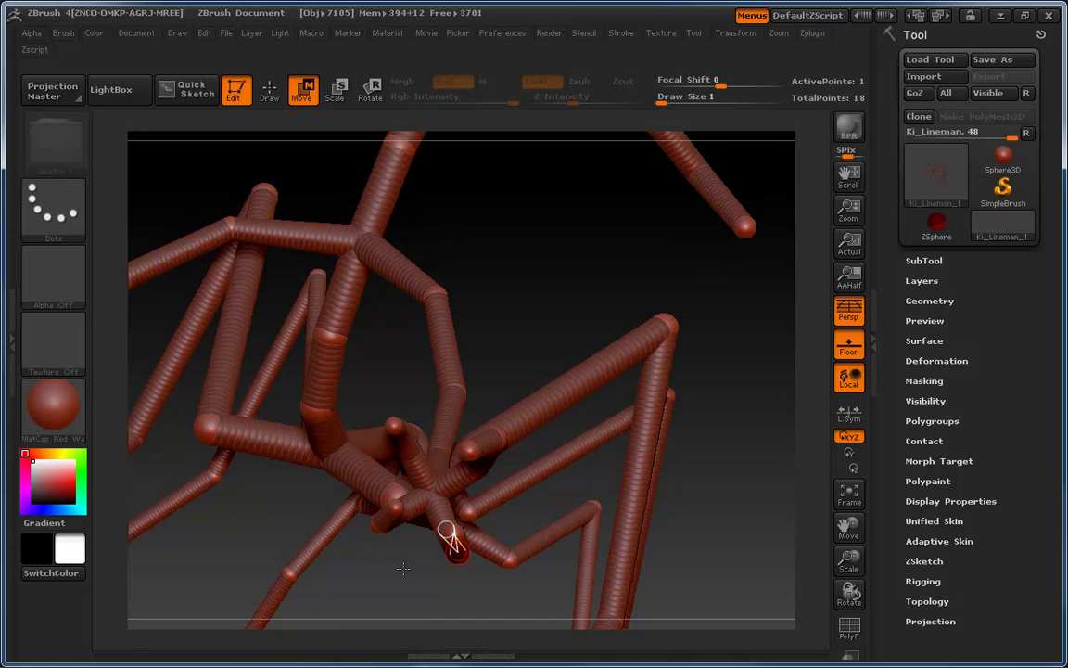
- Move the outer knuckle and tip of the lower finger outward to open its curl
left_click_drag(404, 567, 395, 580)
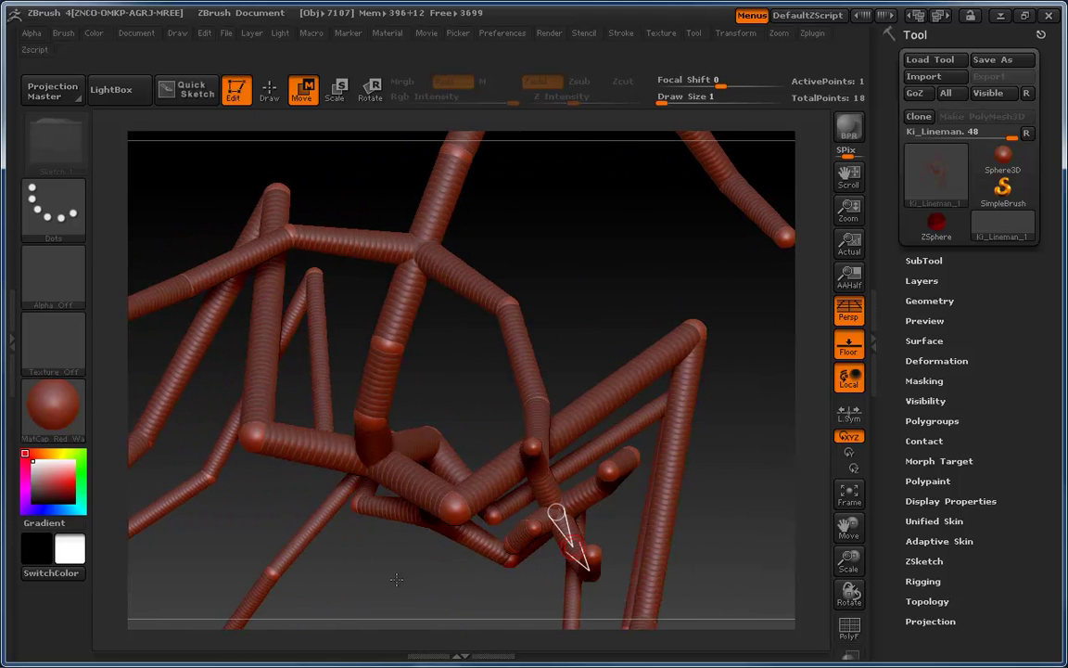
left_click_drag(547, 563, 386, 503)
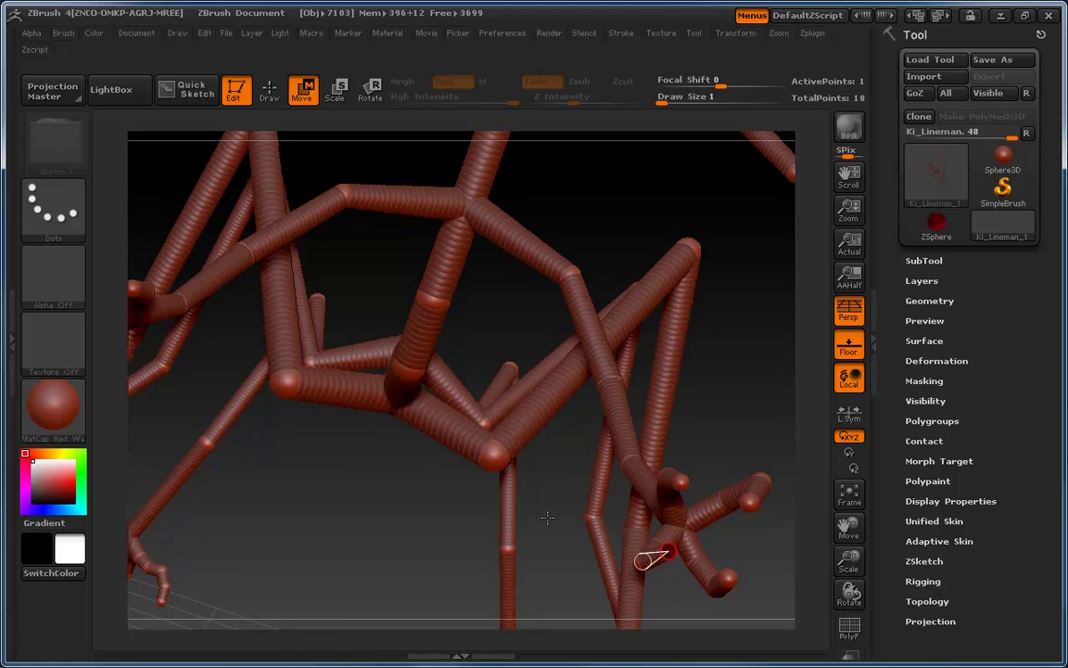
left_click_drag(546, 518, 483, 418)
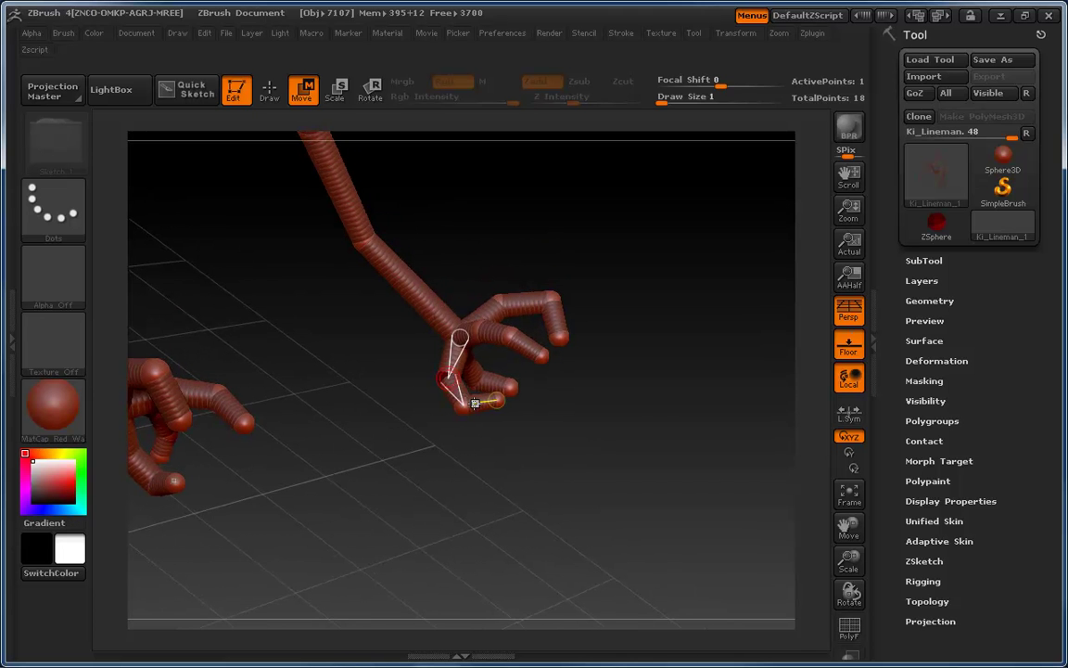
left_click_drag(480, 404, 487, 415)
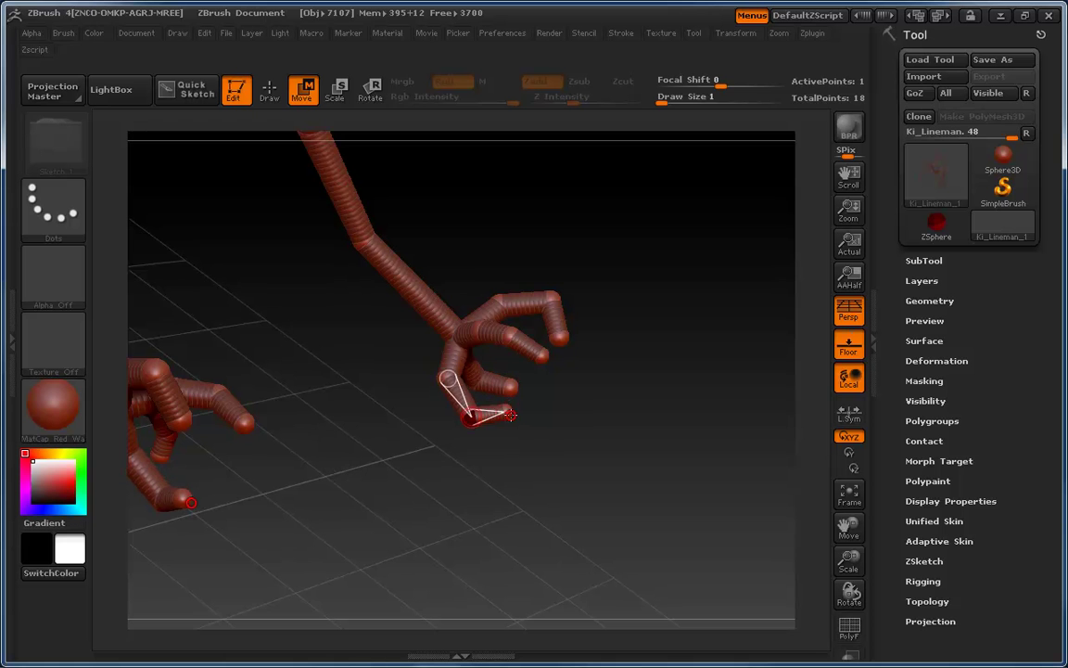
- Add a finger ZSphere at the end of the creature's upper arm and pull it out of the wrist
left_click_drag(579, 442, 519, 371)
left_click_drag(707, 275, 471, 466)
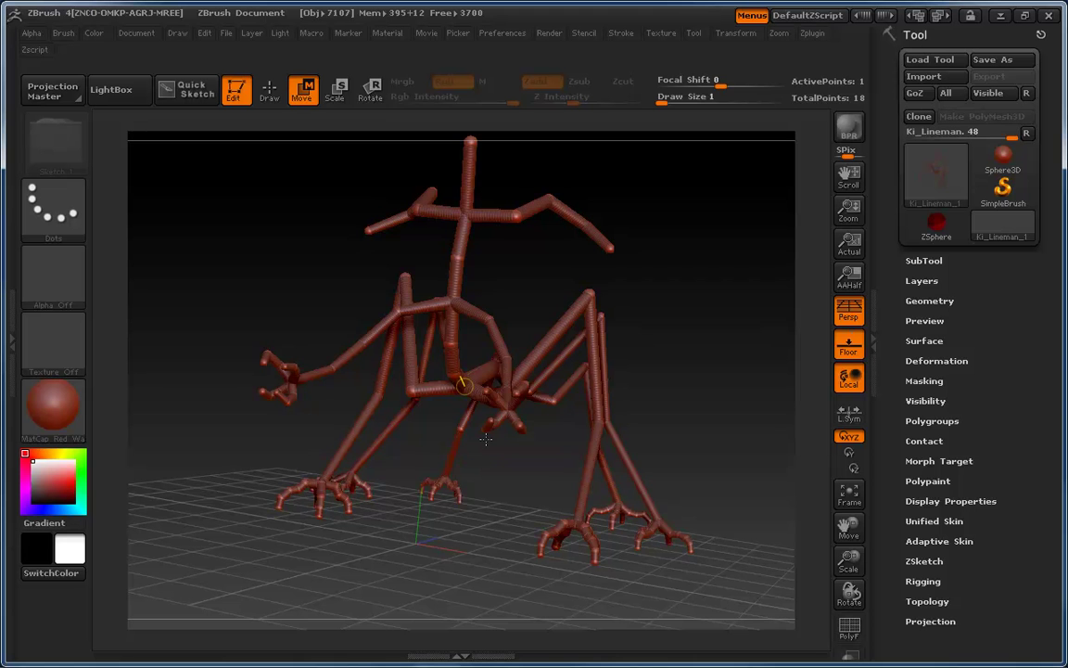
left_click_drag(651, 253, 258, 553)
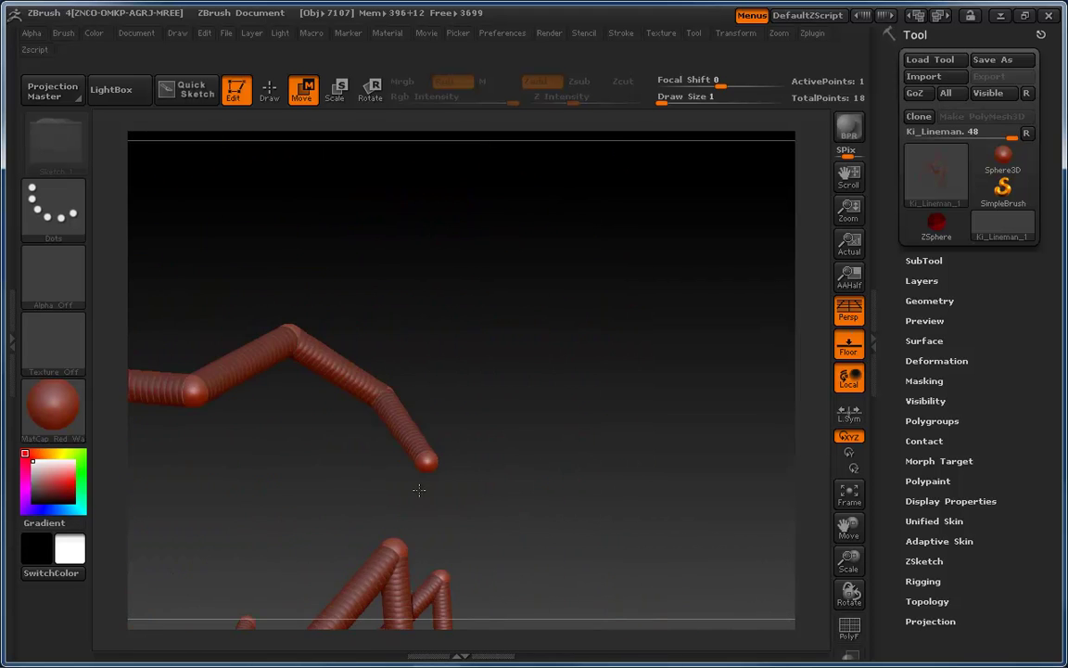
key("q")
mouse_move(503, 406)
left_mouse_down()
mouse_move(501, 422)
mouse_move(470, 303)
mouse_move(320, 549)
mouse_move(488, 447)
left_mouse_up()
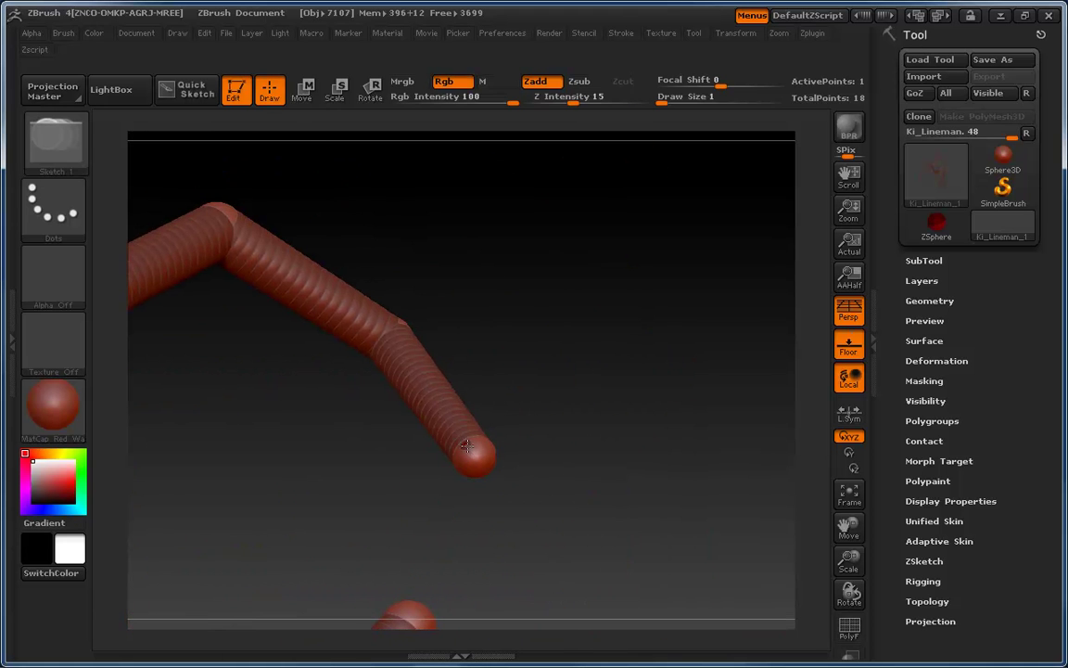
key("w")
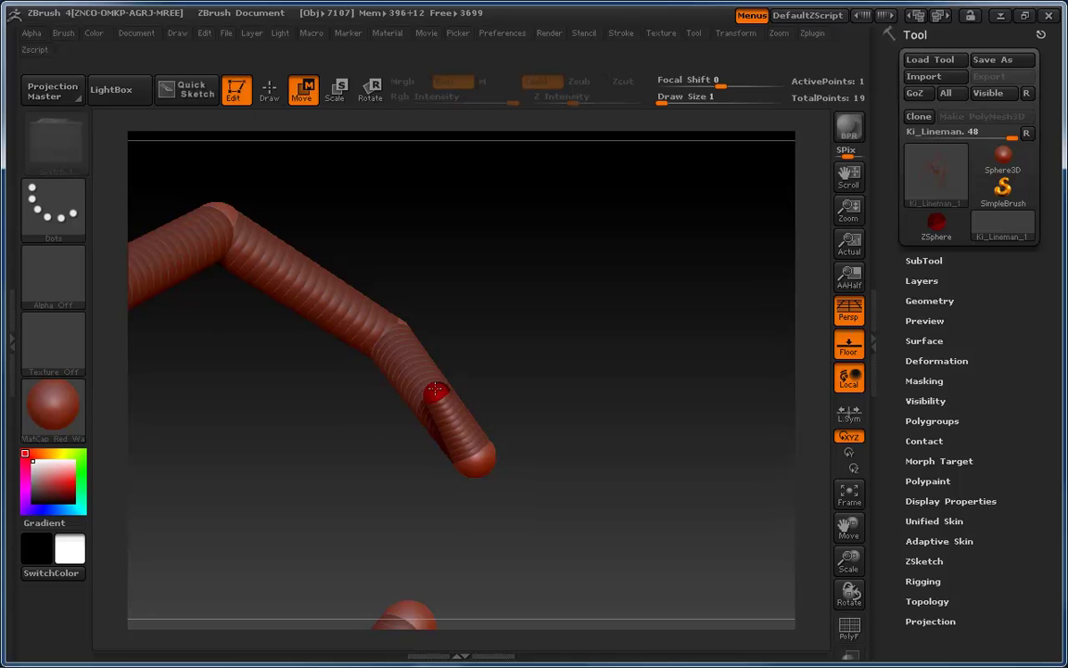
- Add two more finger ZSpheres at the upper arm's wrist and pull them out to opposite sides
key("q")
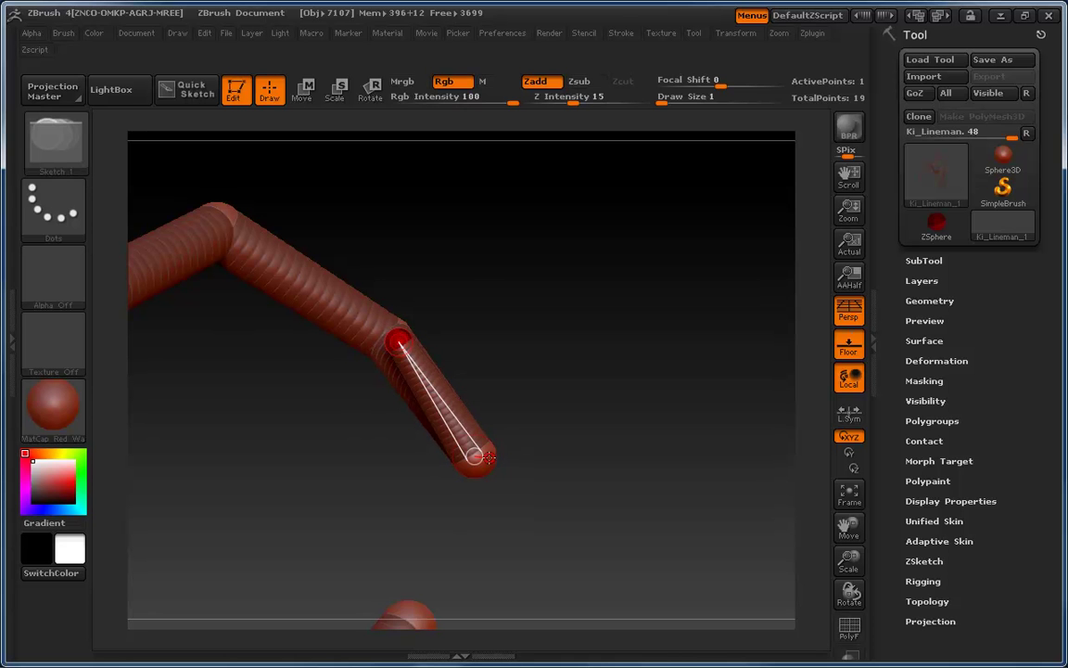
key("w")
left_click_drag(497, 458, 576, 455)
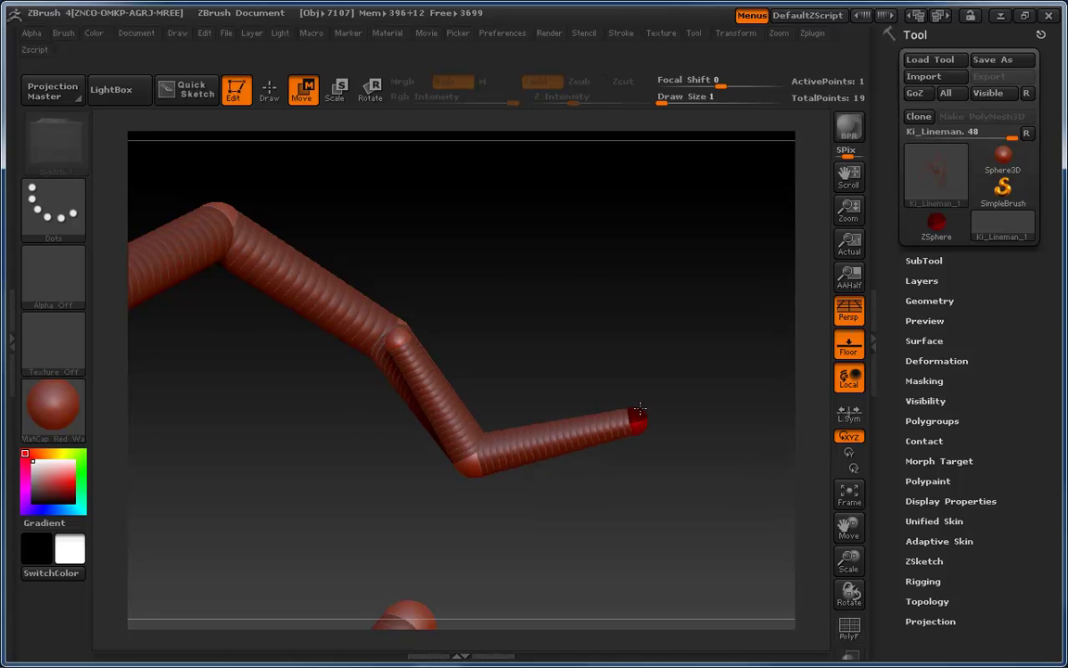
left_click_drag(634, 401, 474, 456)
key("q")
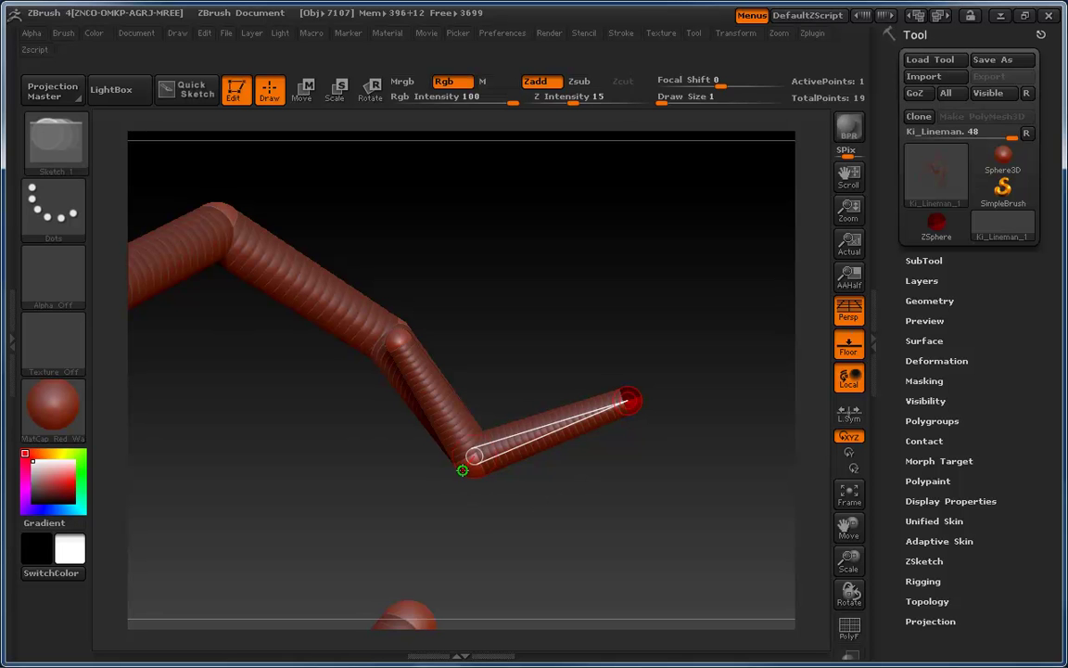
key("w")
mouse_move(469, 454)
left_mouse_down()
mouse_move(430, 464)
mouse_move(352, 524)
left_mouse_up()
- Add a fourth finger ZSphere at the upper arm's wrist and pull it away from the palm
left_click_drag(523, 517, 493, 486)
key("q")
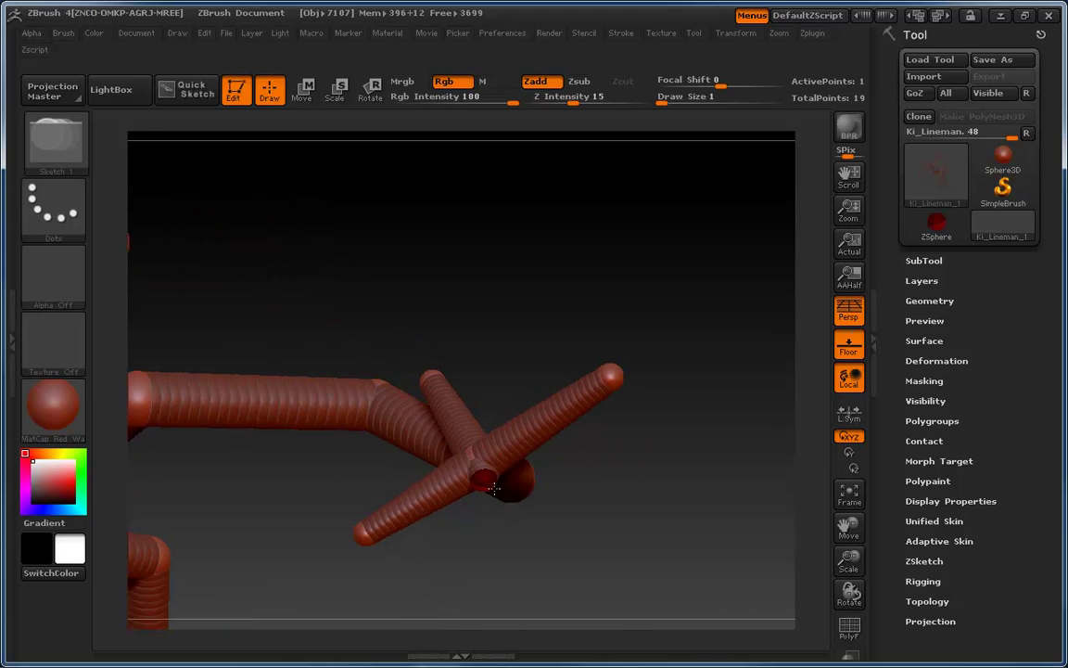
key("w")
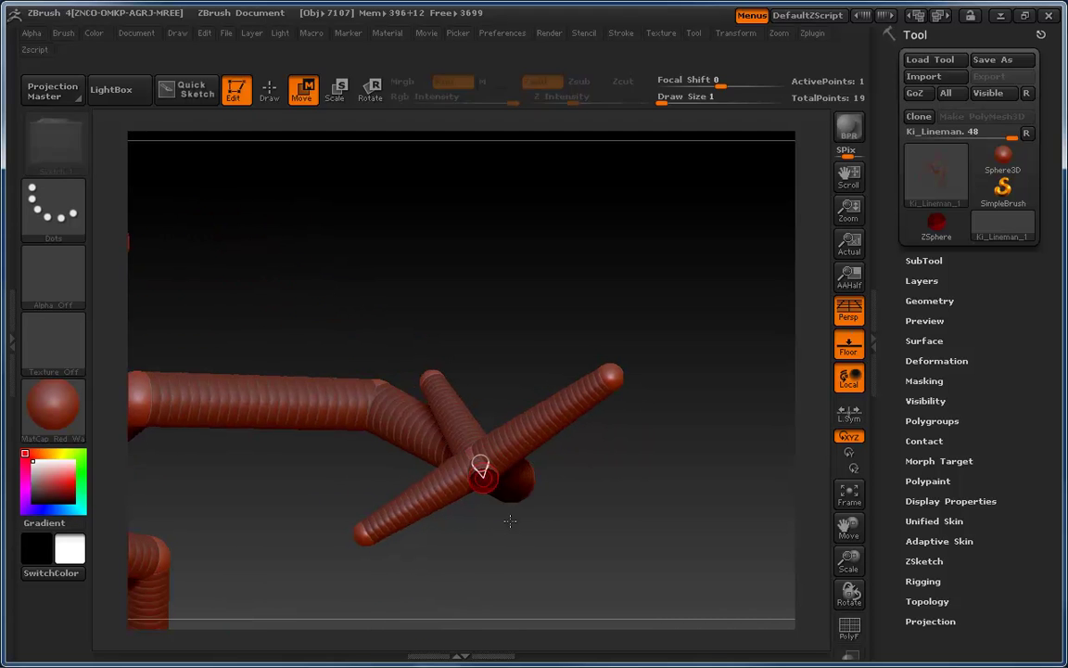
left_click_drag(515, 541, 553, 606)
mouse_move(496, 487)
left_mouse_down()
mouse_move(564, 572)
mouse_move(620, 523)
mouse_move(553, 565)
mouse_move(567, 561)
mouse_move(620, 341)
mouse_move(435, 416)
mouse_move(447, 424)
left_mouse_up()
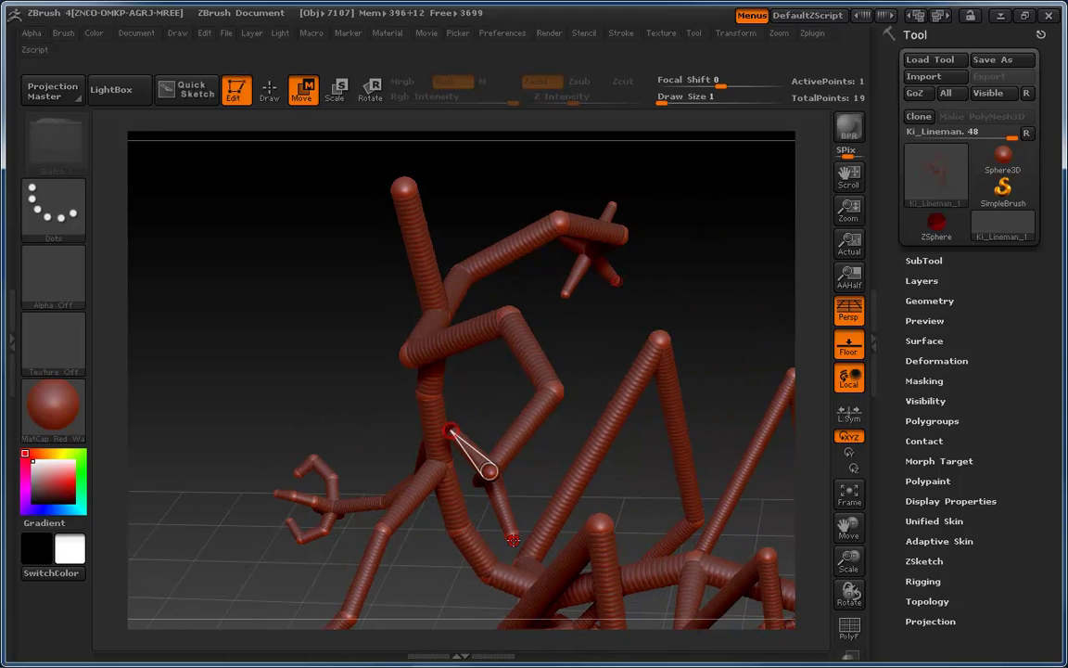
- Reposition the fingertips so the four fingers spread in a cross around the upper arm's wrist
left_click_drag(513, 537, 457, 523)
left_click_drag(526, 488, 464, 496)
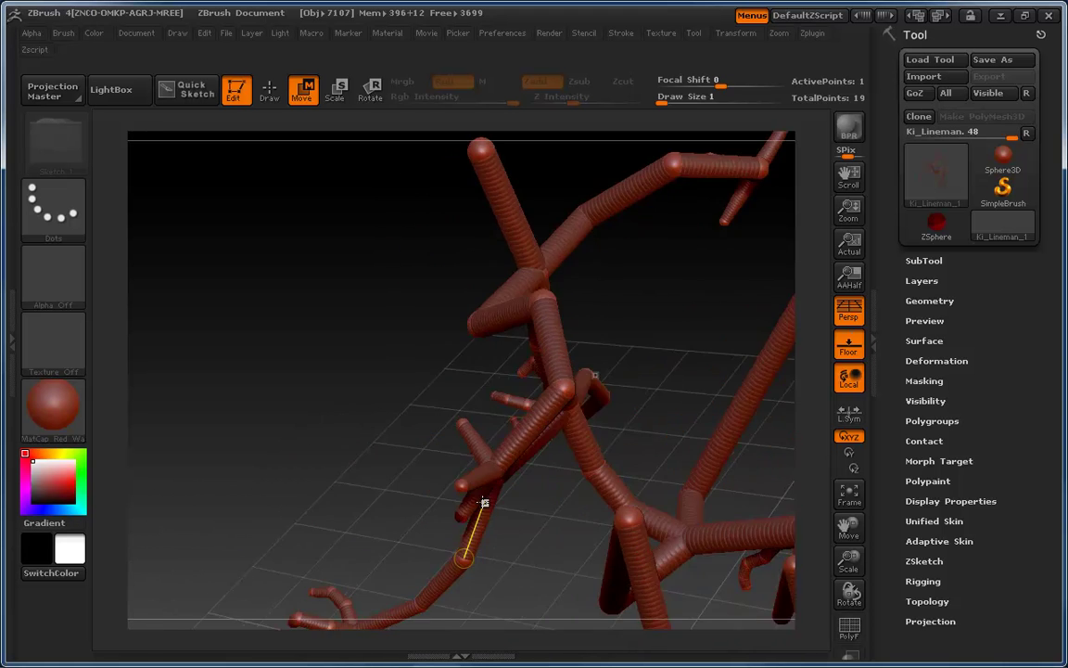
left_click_drag(506, 542, 631, 554)
left_click_drag(512, 466, 583, 526)
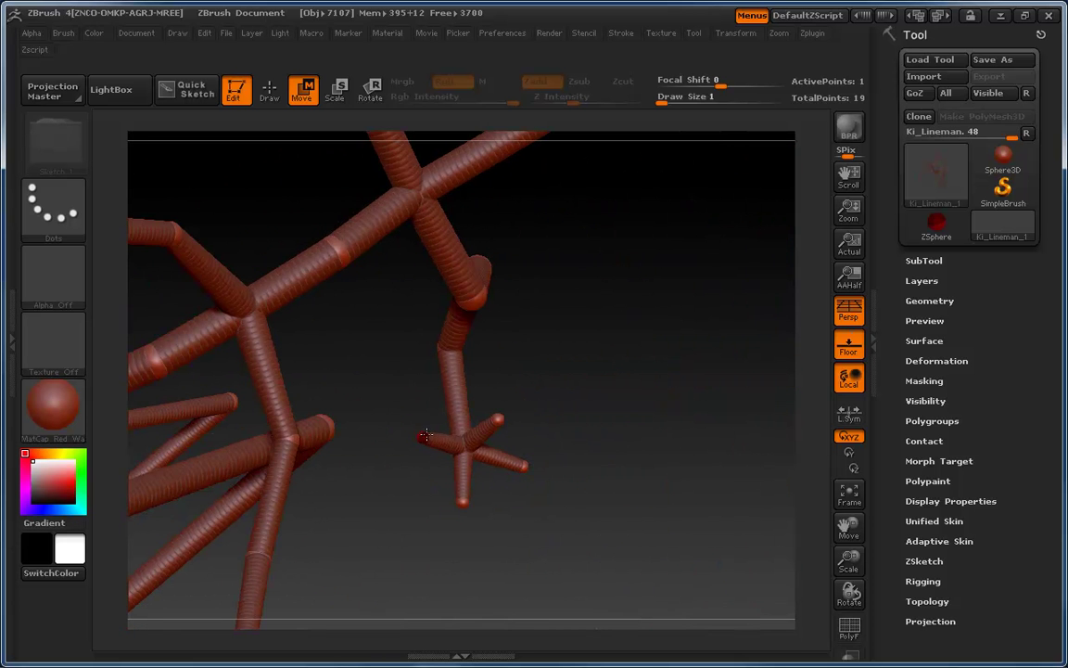
left_click_drag(428, 437, 417, 467)
- Insert knuckle joints along the uppermost finger of the upper arm's hand
left_click_drag(348, 372, 368, 460, "alt")
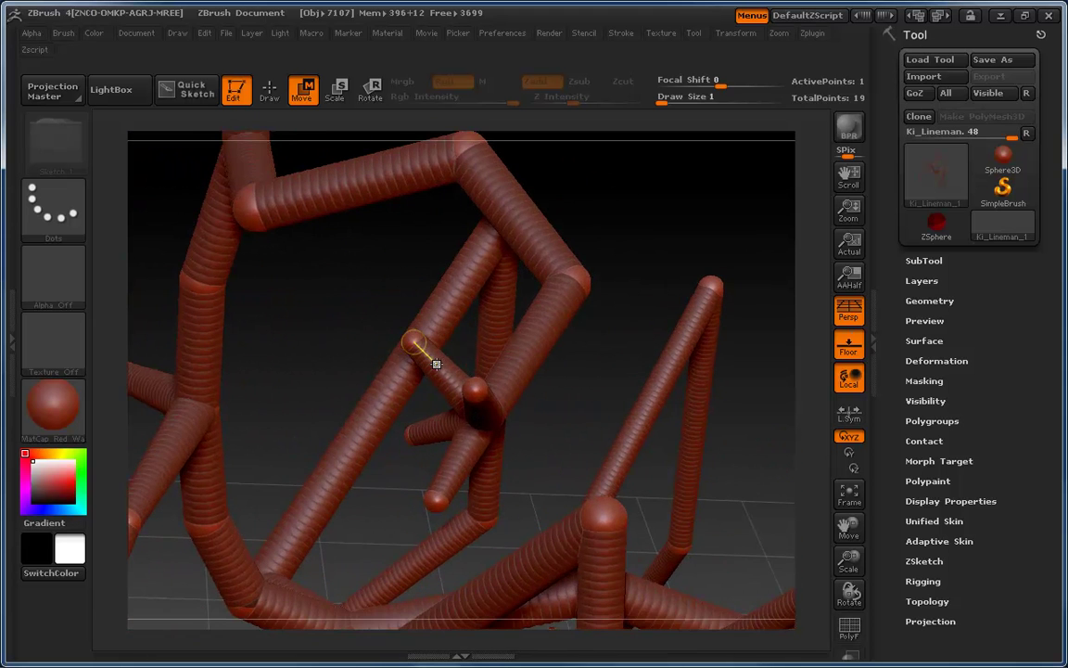
key("q")
left_click_drag(291, 303, 335, 344)
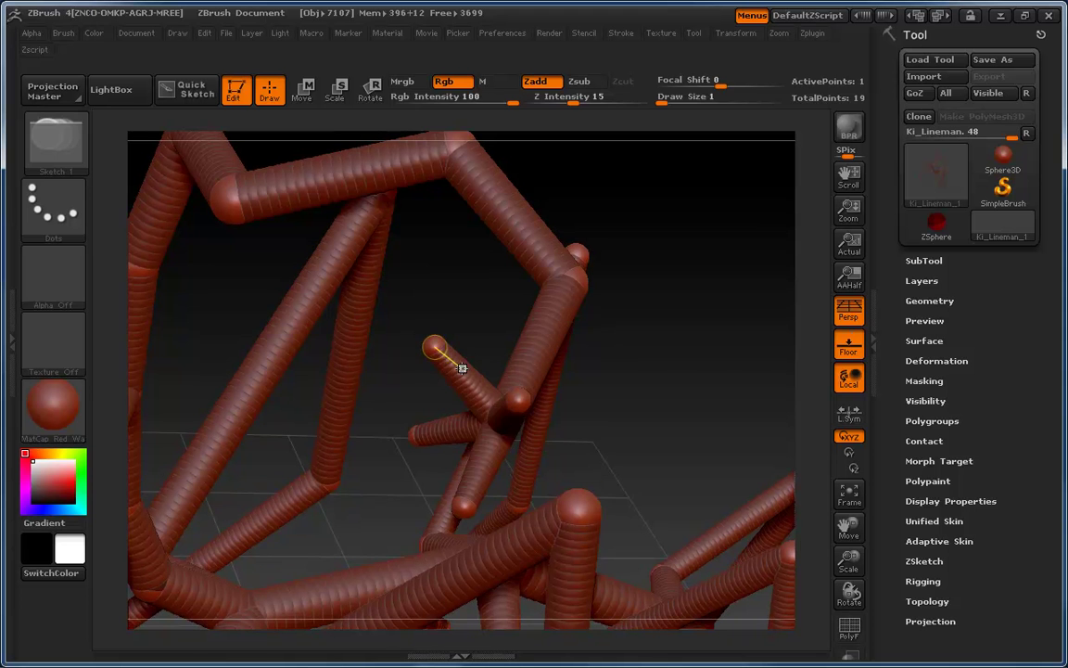
key("w")
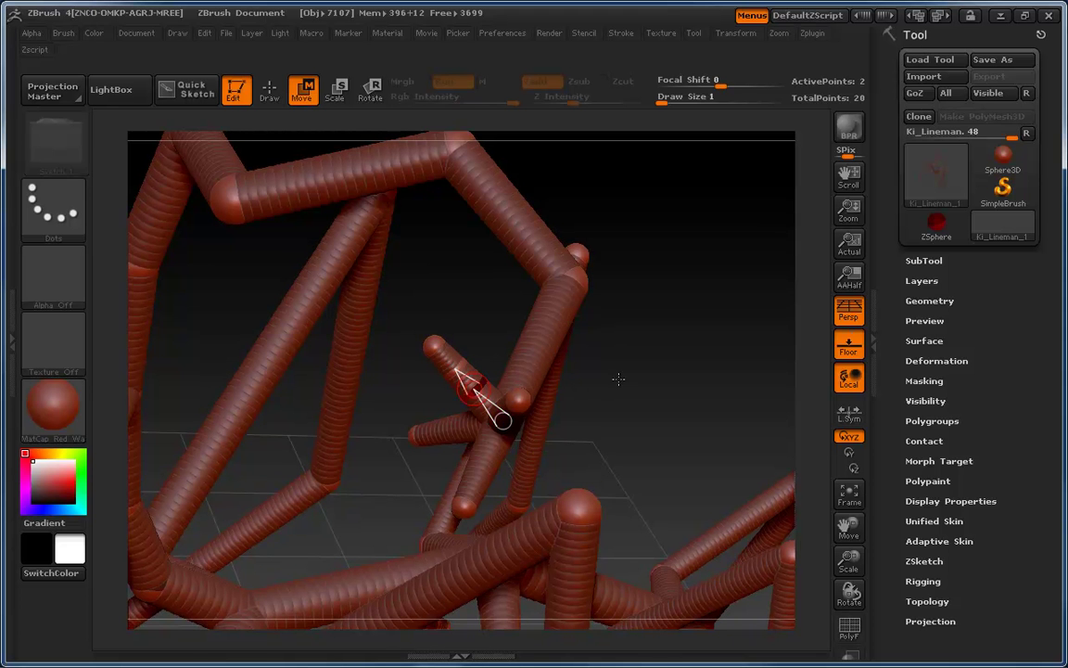
- Move the uppermost finger's tip and knuckles so that it bends down into a curl
left_click_drag(622, 374, 607, 374)
left_click_drag(454, 343, 381, 311)
left_click_drag(385, 392, 394, 393)
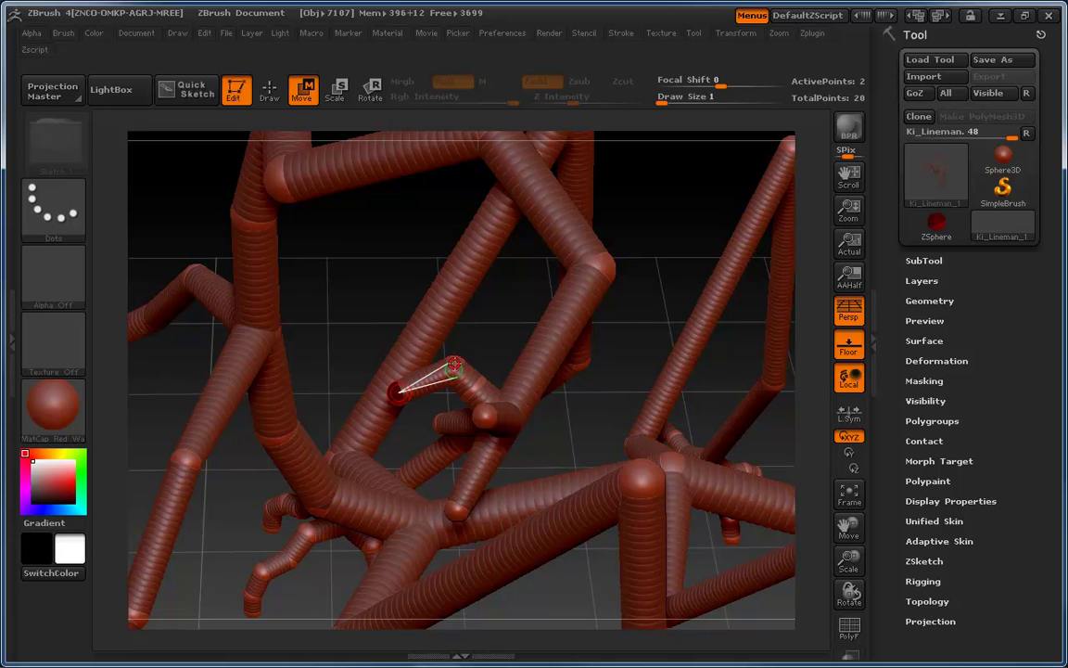
left_click_drag(454, 364, 436, 352)
left_click_drag(486, 389, 424, 353)
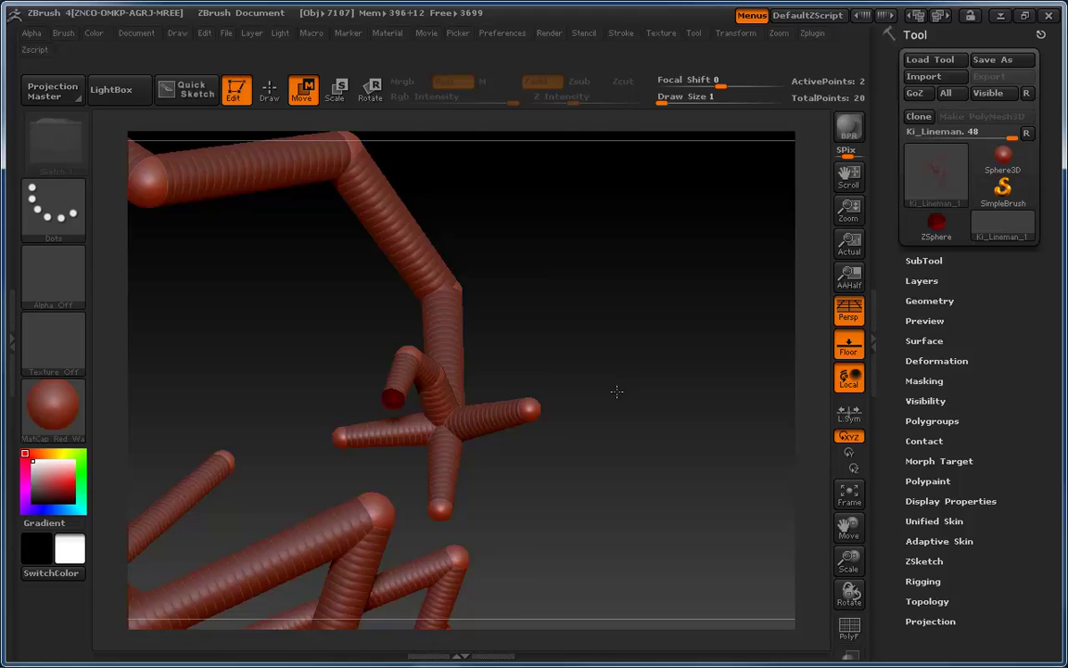
left_click_drag(616, 391, 646, 384)
left_click_drag(393, 398, 396, 400)
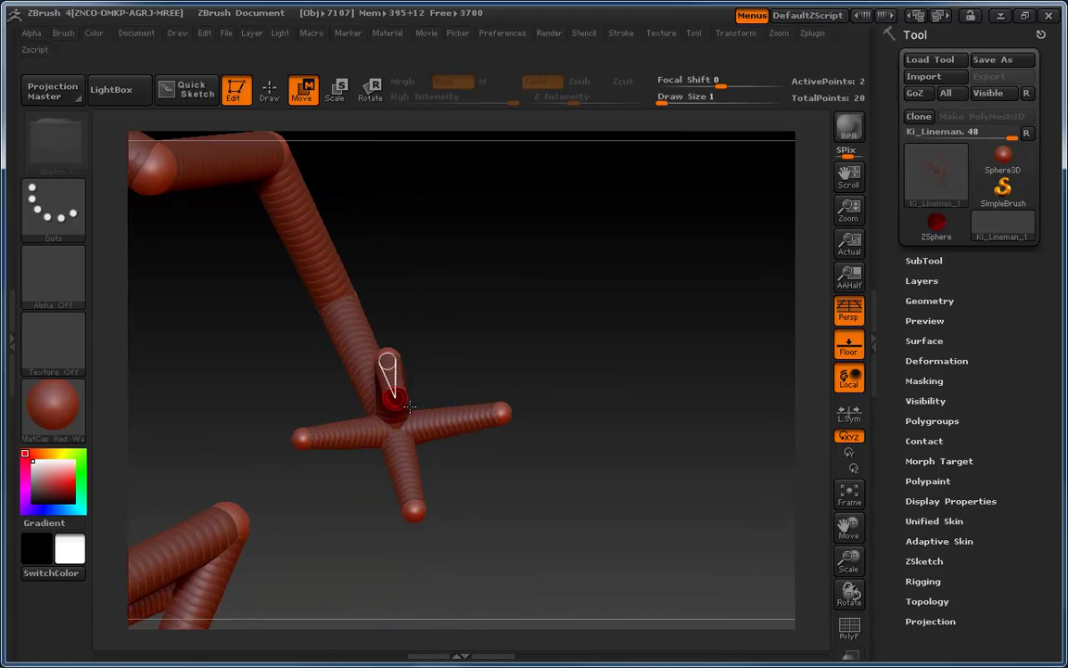
- Insert knuckle joints into the side finger nearest the body and bend its outer segments into a curl
key("q")
left_click_drag(594, 431, 608, 429)
left_click(376, 429)
mouse_move(351, 487)
left_mouse_down()
mouse_move(362, 370)
mouse_move(353, 292)
mouse_move(375, 291)
left_mouse_up()
key("w")
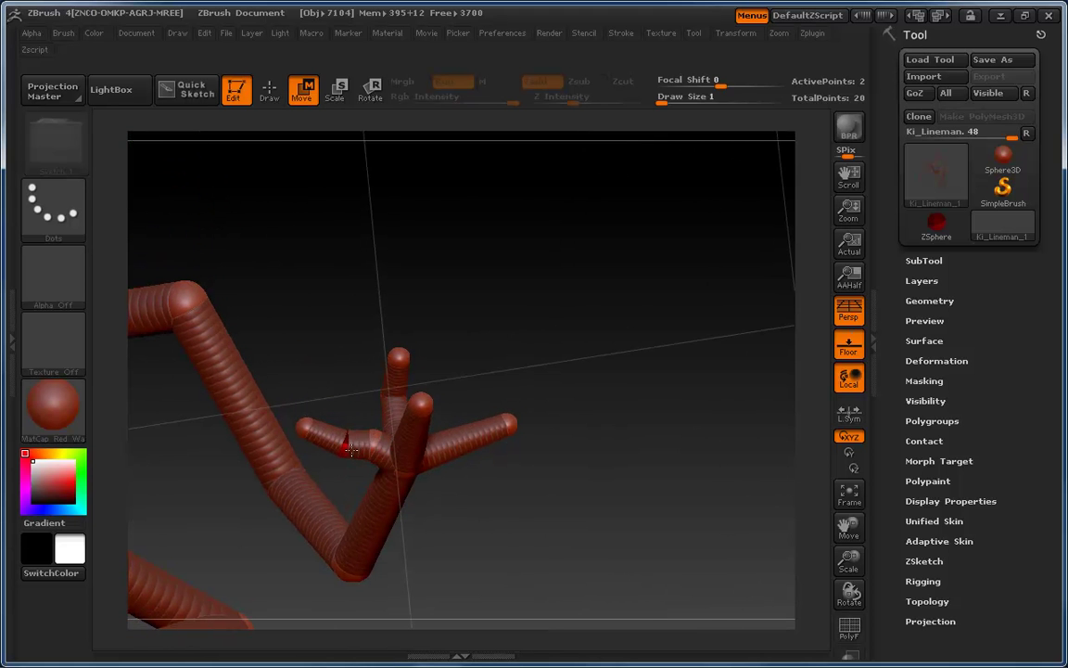
left_click_drag(351, 449, 346, 376)
left_click_drag(547, 435, 348, 424)
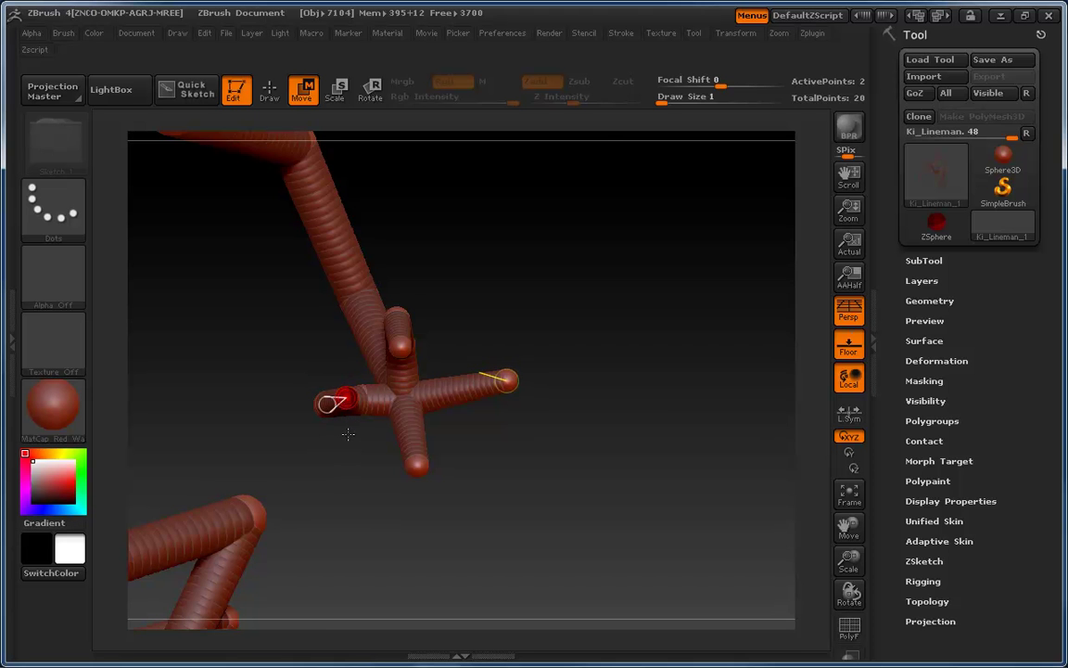
left_click_drag(350, 452, 487, 526)
mouse_move(380, 552)
left_mouse_down()
mouse_move(400, 565)
mouse_move(387, 618)
left_mouse_up()
- Insert knuckle joints into the lowest finger of the upper hand and move its tip and knuckles to curl it
key("q")
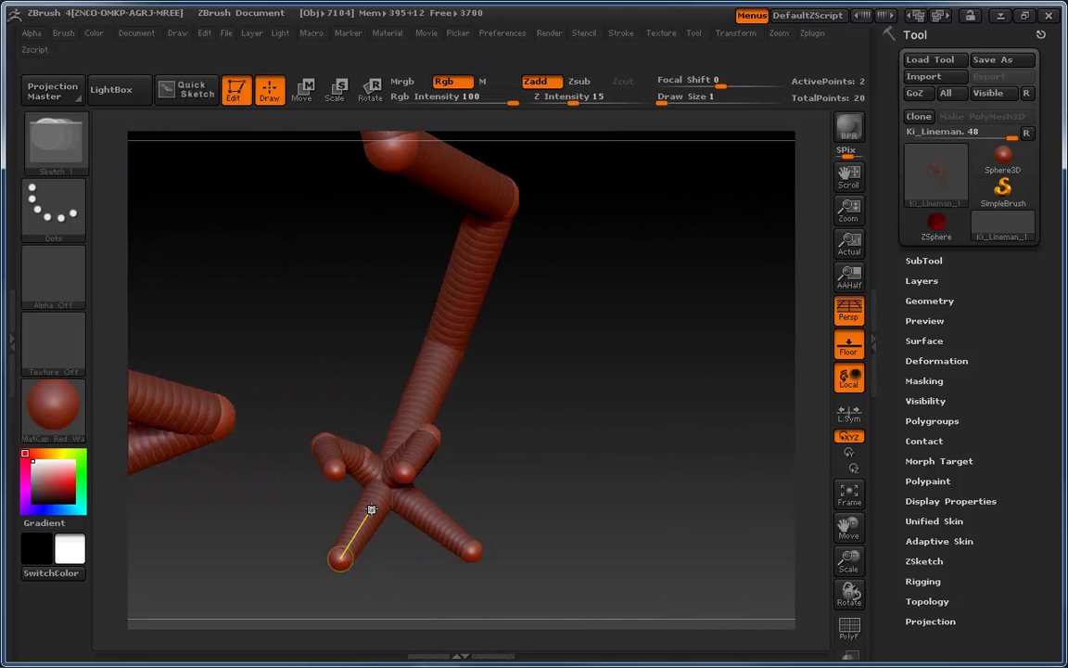
left_click_drag(527, 479, 525, 451)
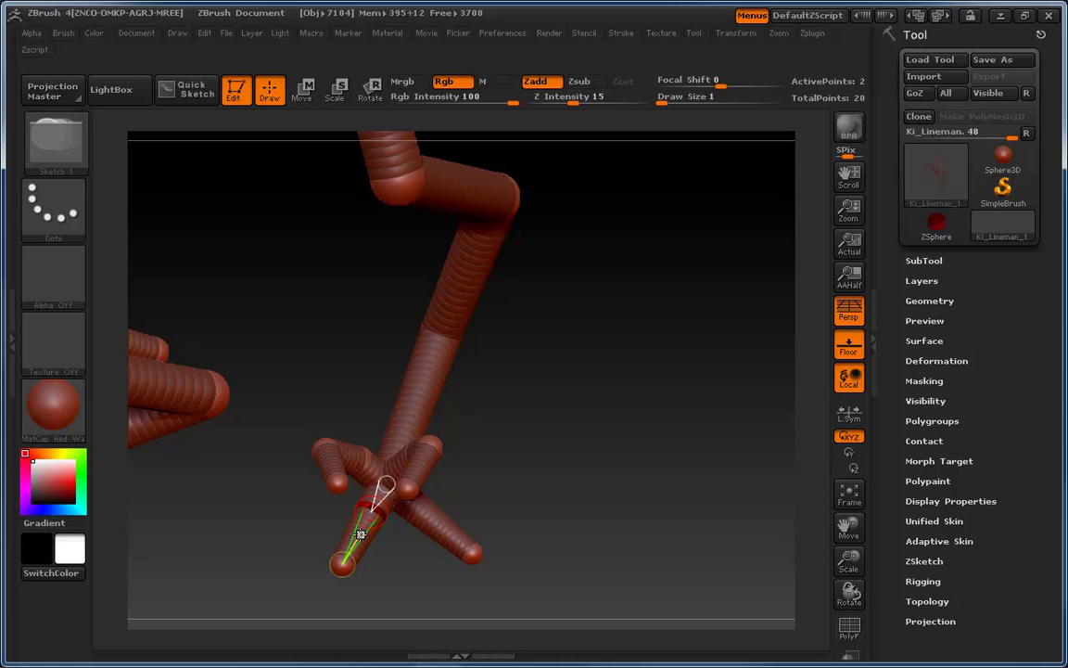
left_click_drag(397, 554, 441, 483)
key("w")
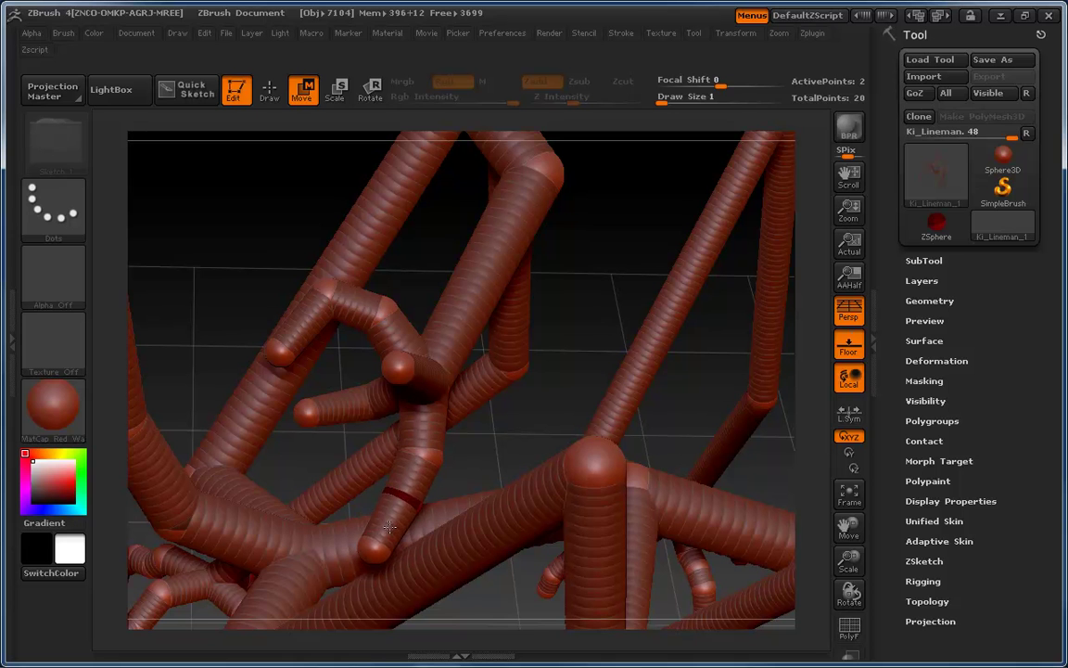
left_click_drag(381, 535, 357, 542)
left_click_drag(430, 455, 444, 462)
left_click_drag(405, 513, 409, 509)
left_click_drag(488, 433, 547, 405)
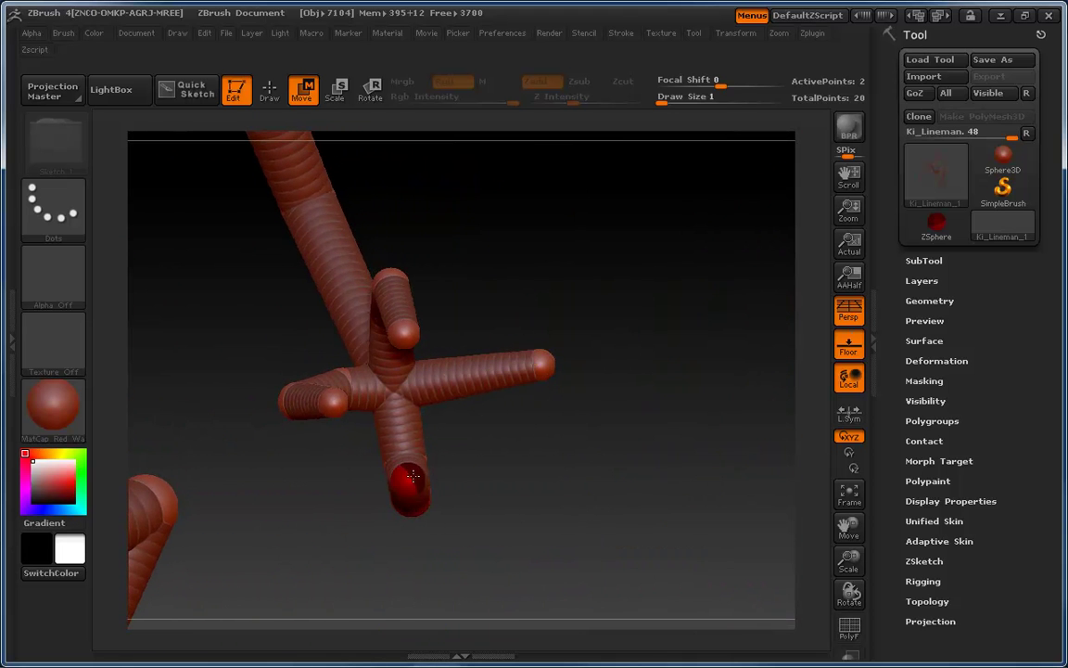
- Insert knuckle joints along the remaining straight finger of the upper hand
key("q")
left_click(443, 381)
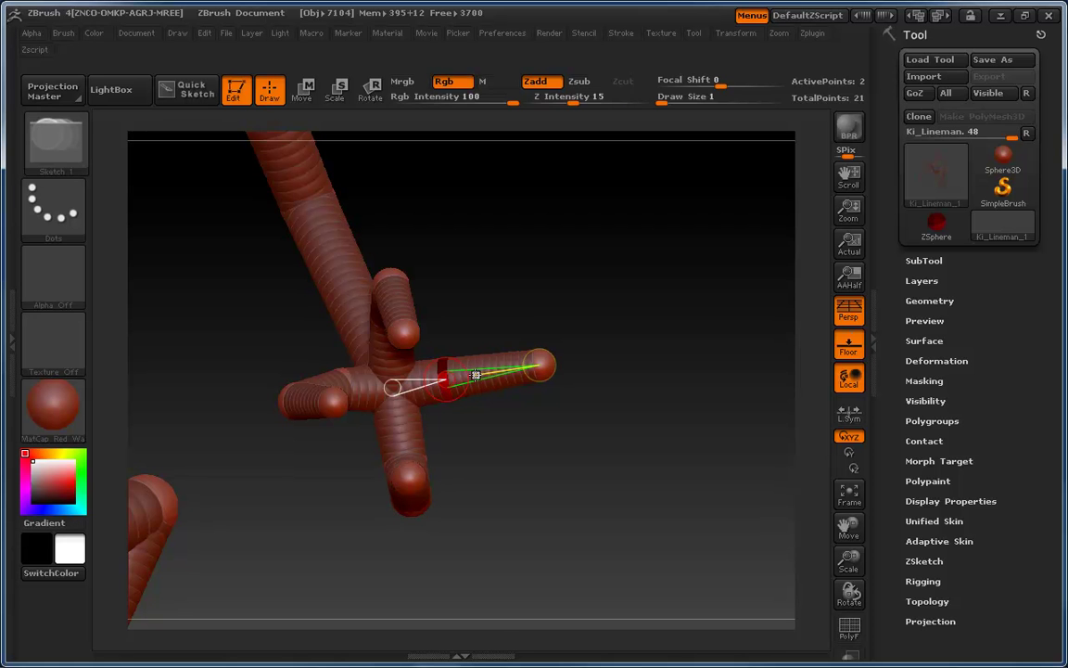
mouse_move(520, 410)
left_mouse_down()
mouse_move(499, 573)
mouse_move(525, 484)
left_mouse_up()
left_click_drag(484, 366, 512, 451)
key("ctrl+z")
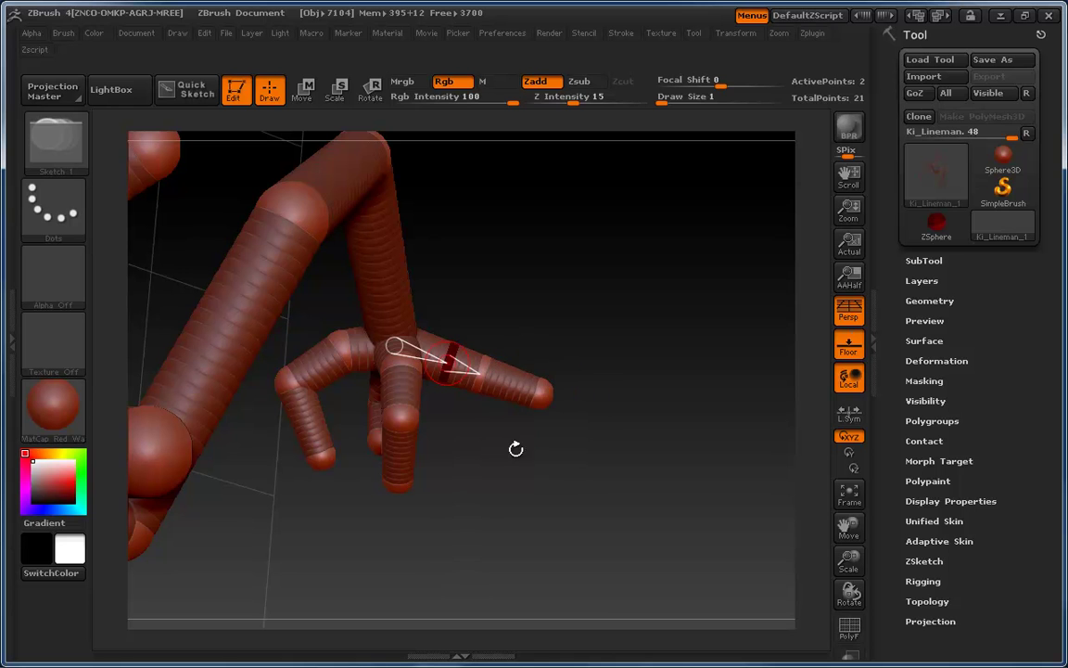
- Move the last finger's tip and knuckles downward to curl it like the other three
key("w")
left_click_drag(544, 395, 492, 460)
left_click_drag(488, 370, 507, 376)
left_click_drag(497, 463, 466, 461)
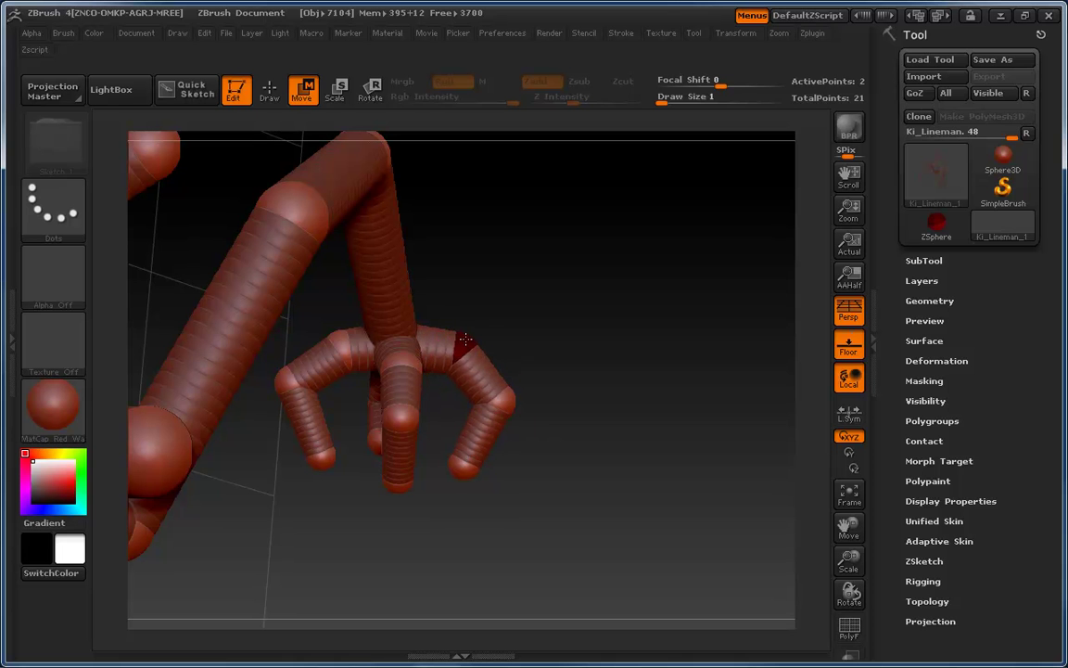
left_click_drag(465, 350, 482, 385)
- Scale the base knuckles of the fingers on the upper arm's hand
left_click_drag(472, 440, 599, 451)
left_click_drag(621, 516, 647, 522)
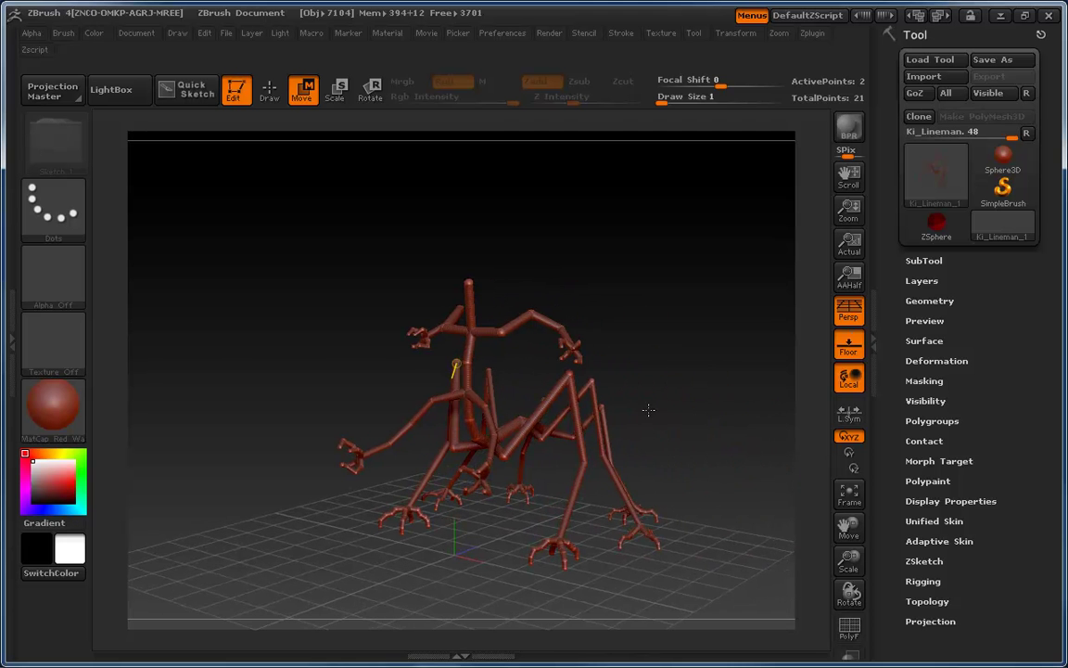
left_click_drag(627, 335, 544, 529, "alt")
left_click_drag(551, 350, 552, 398)
left_click_drag(446, 319, 527, 405)
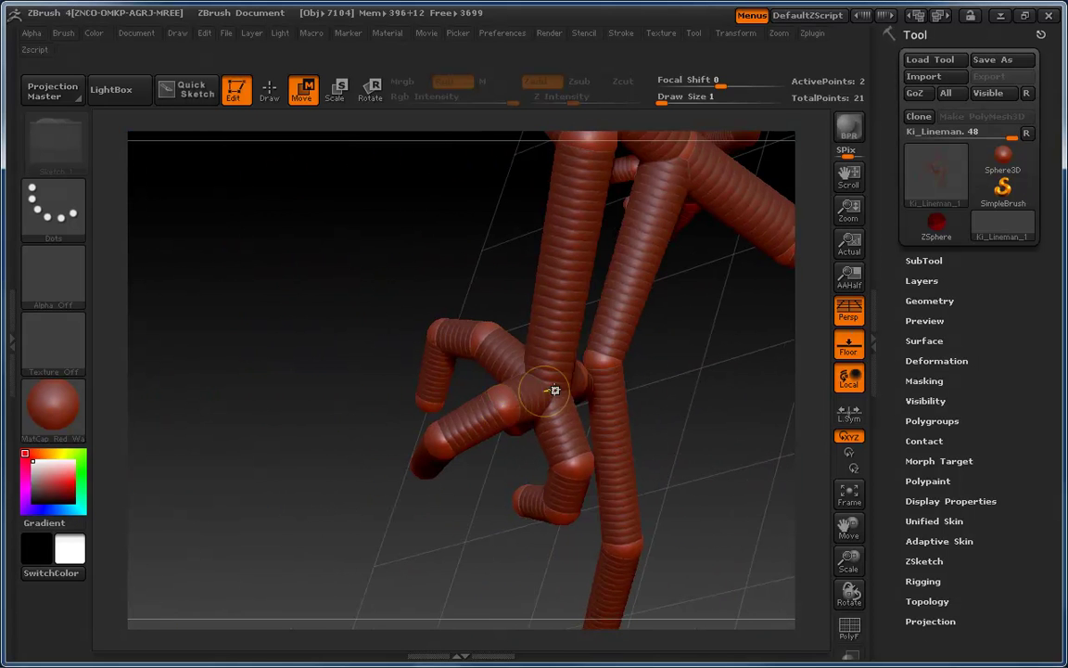
left_click_drag(429, 210, 455, 201)
left_click_drag(415, 501, 407, 593, "alt")
key("e")
left_click_drag(500, 488, 524, 373)
left_click_drag(420, 480, 495, 413)
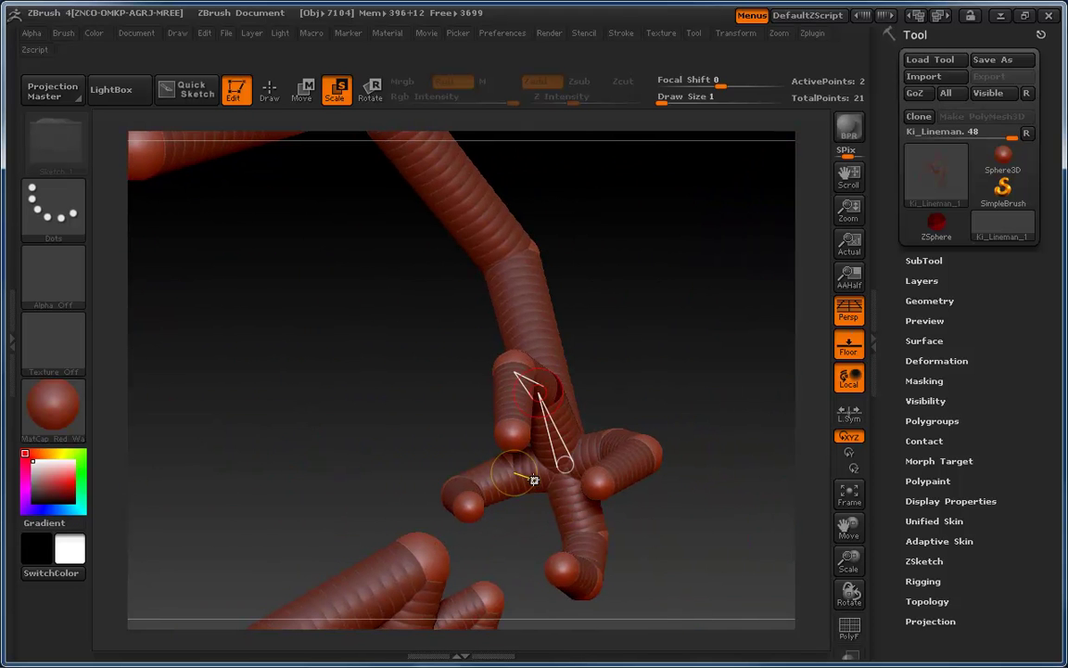
left_click_drag(534, 458, 508, 467)
left_click_drag(573, 494, 579, 519)
left_click_drag(588, 449, 563, 455)
- View the whole creature and switch to the browser to compare it with the Ki Lineman reference
left_click_drag(650, 369, 613, 346, "alt")
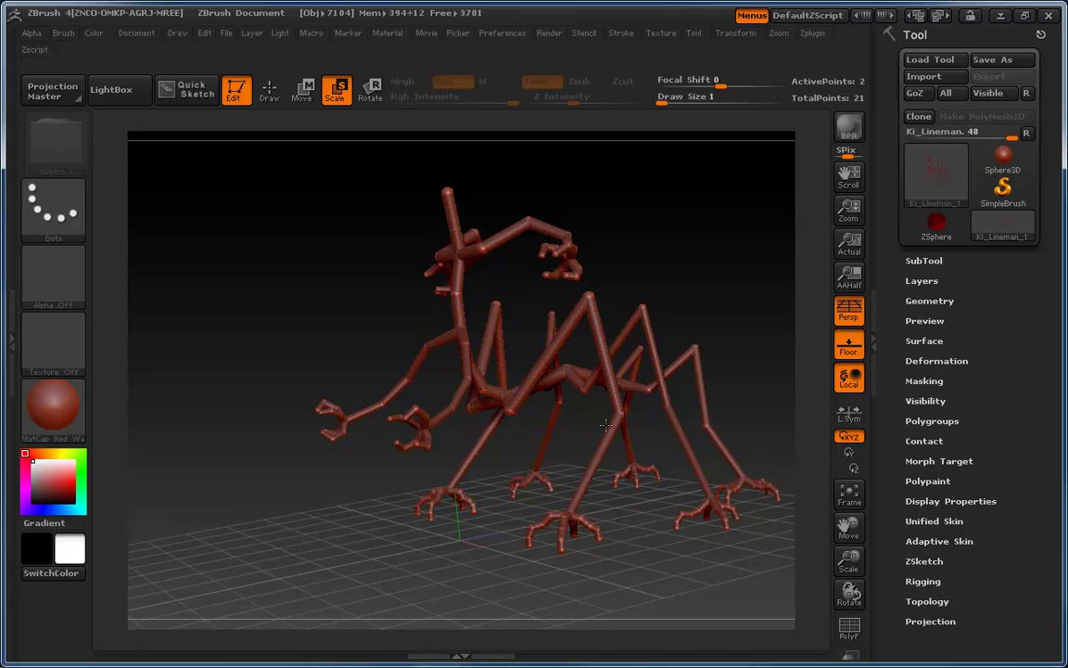
left_click_drag(0, 9, 649, 38)
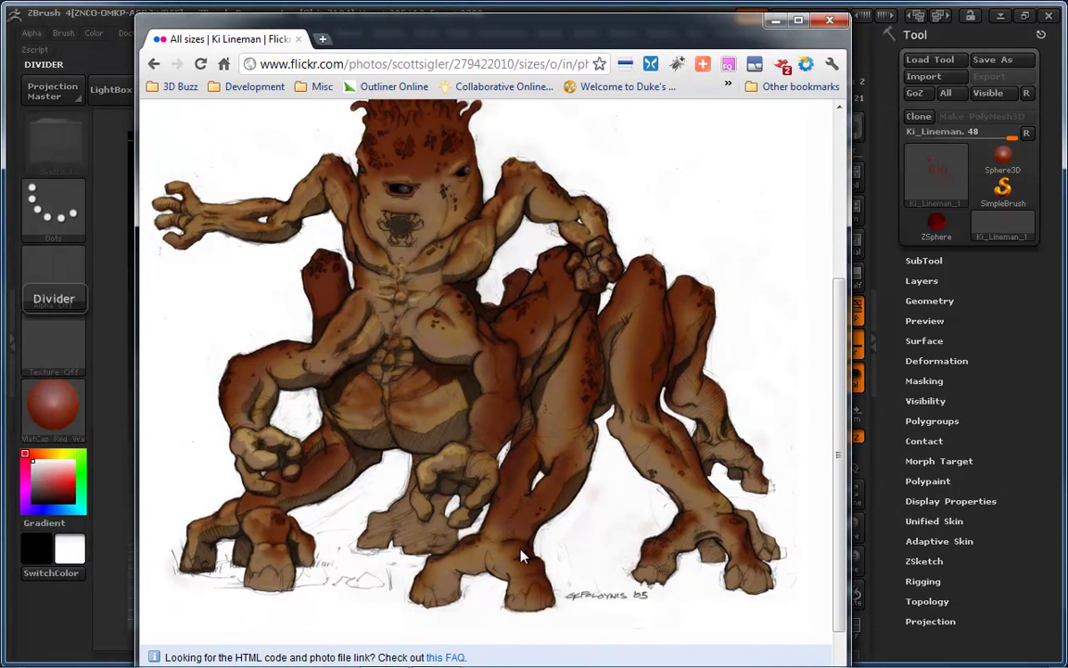